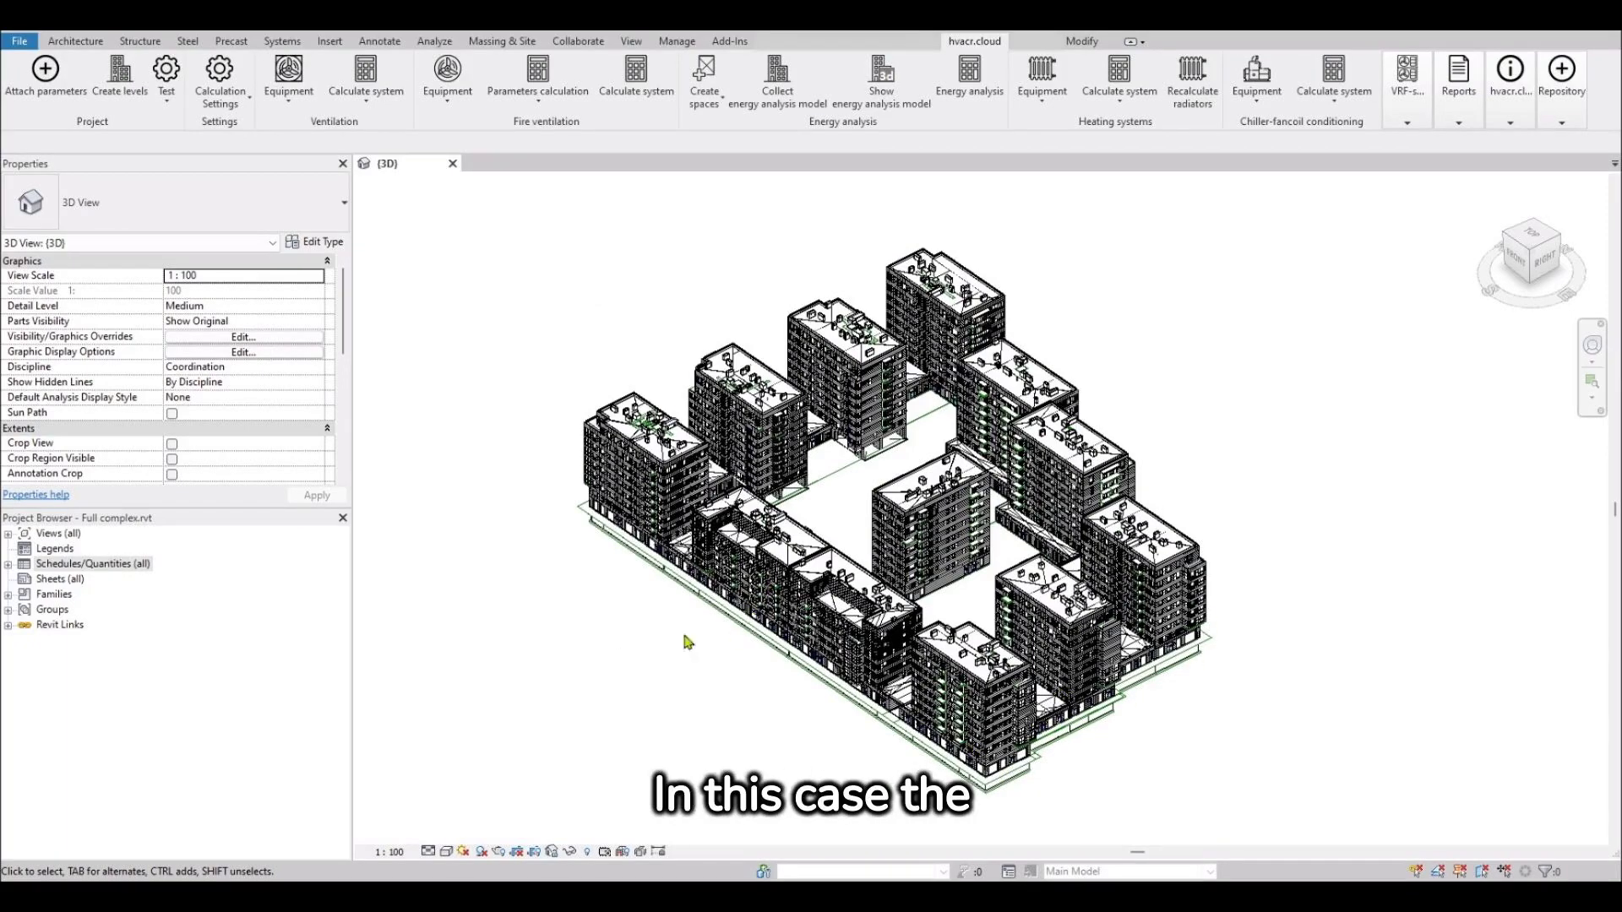
# Review the linked Revit section files and attach the hvacr.cloud parameters to the project
pyautogui.click(7, 625)
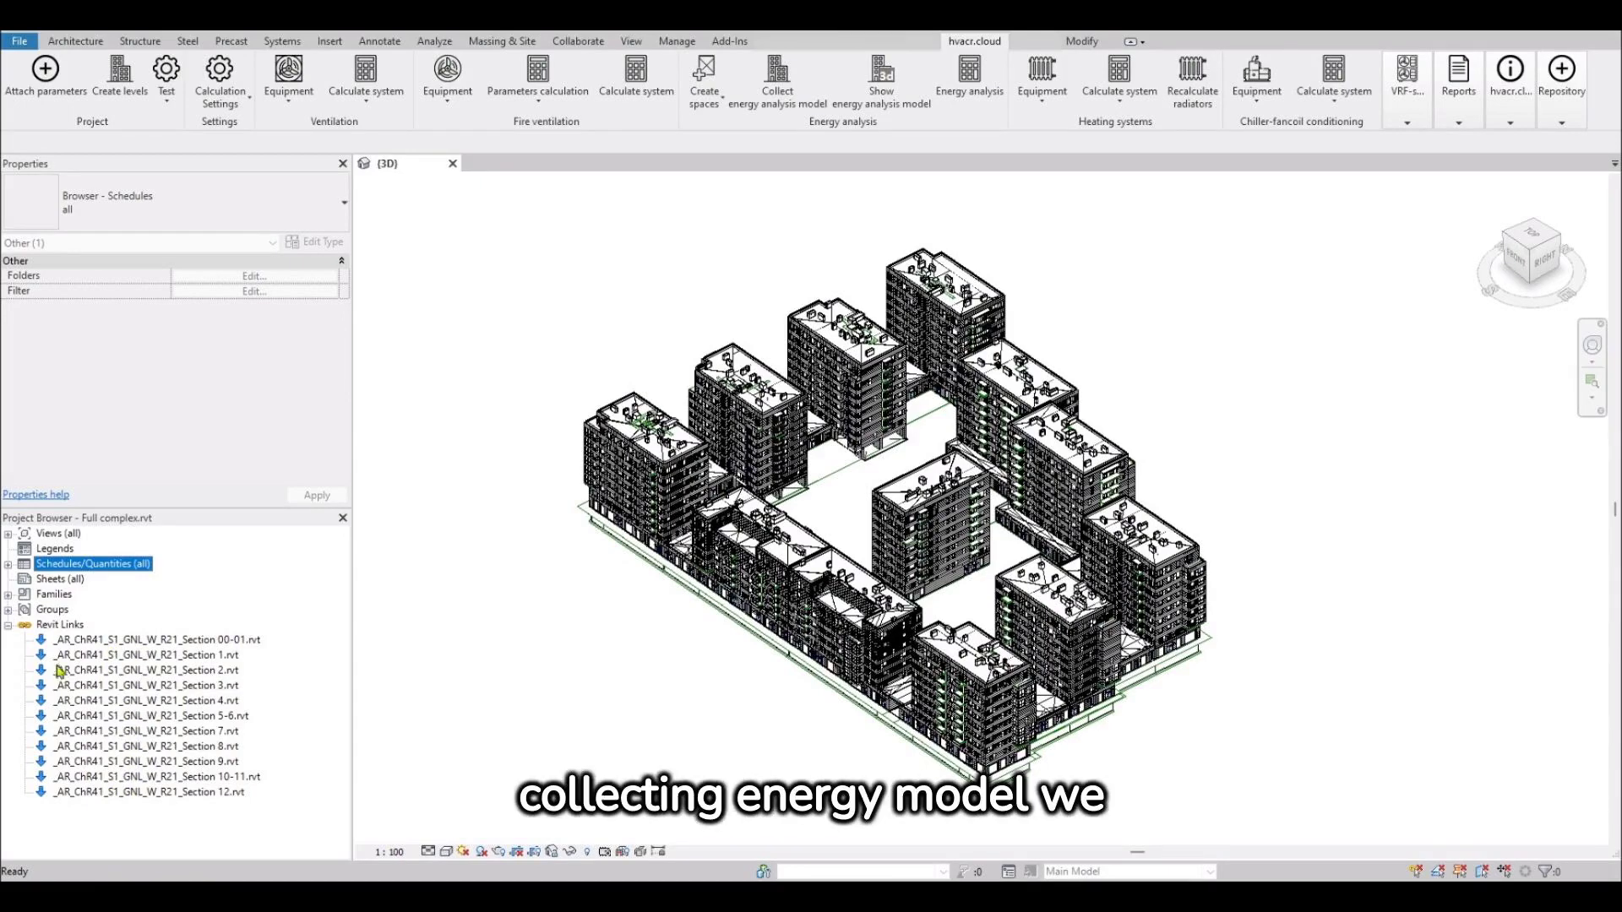
pyautogui.click(8, 626)
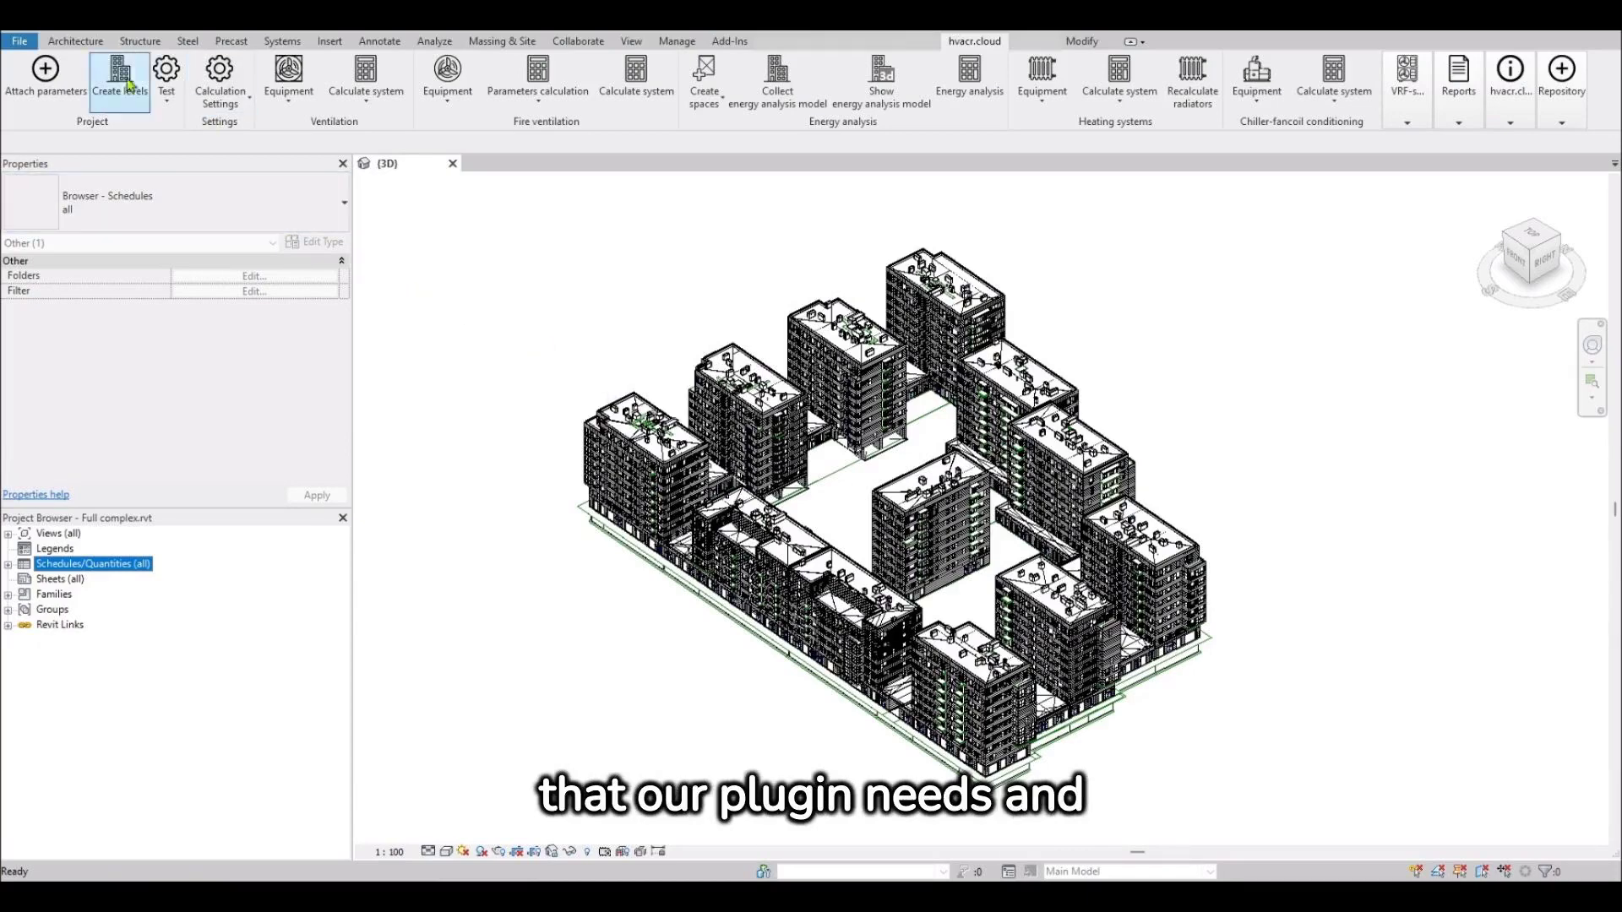
pyautogui.click(67, 75)
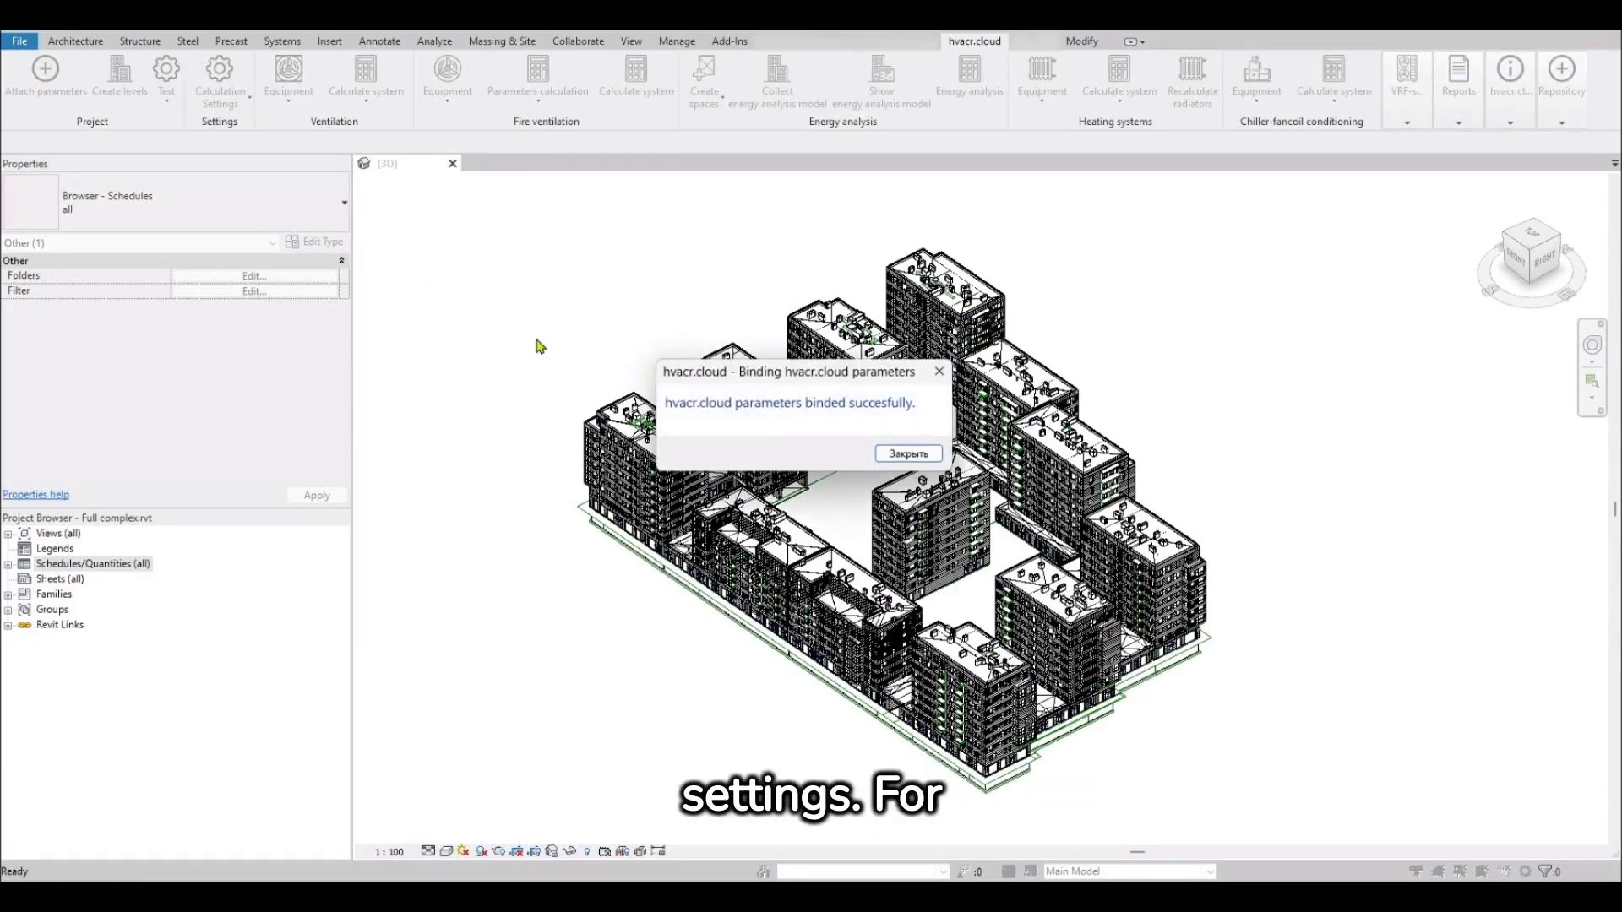
pyautogui.click(912, 456)
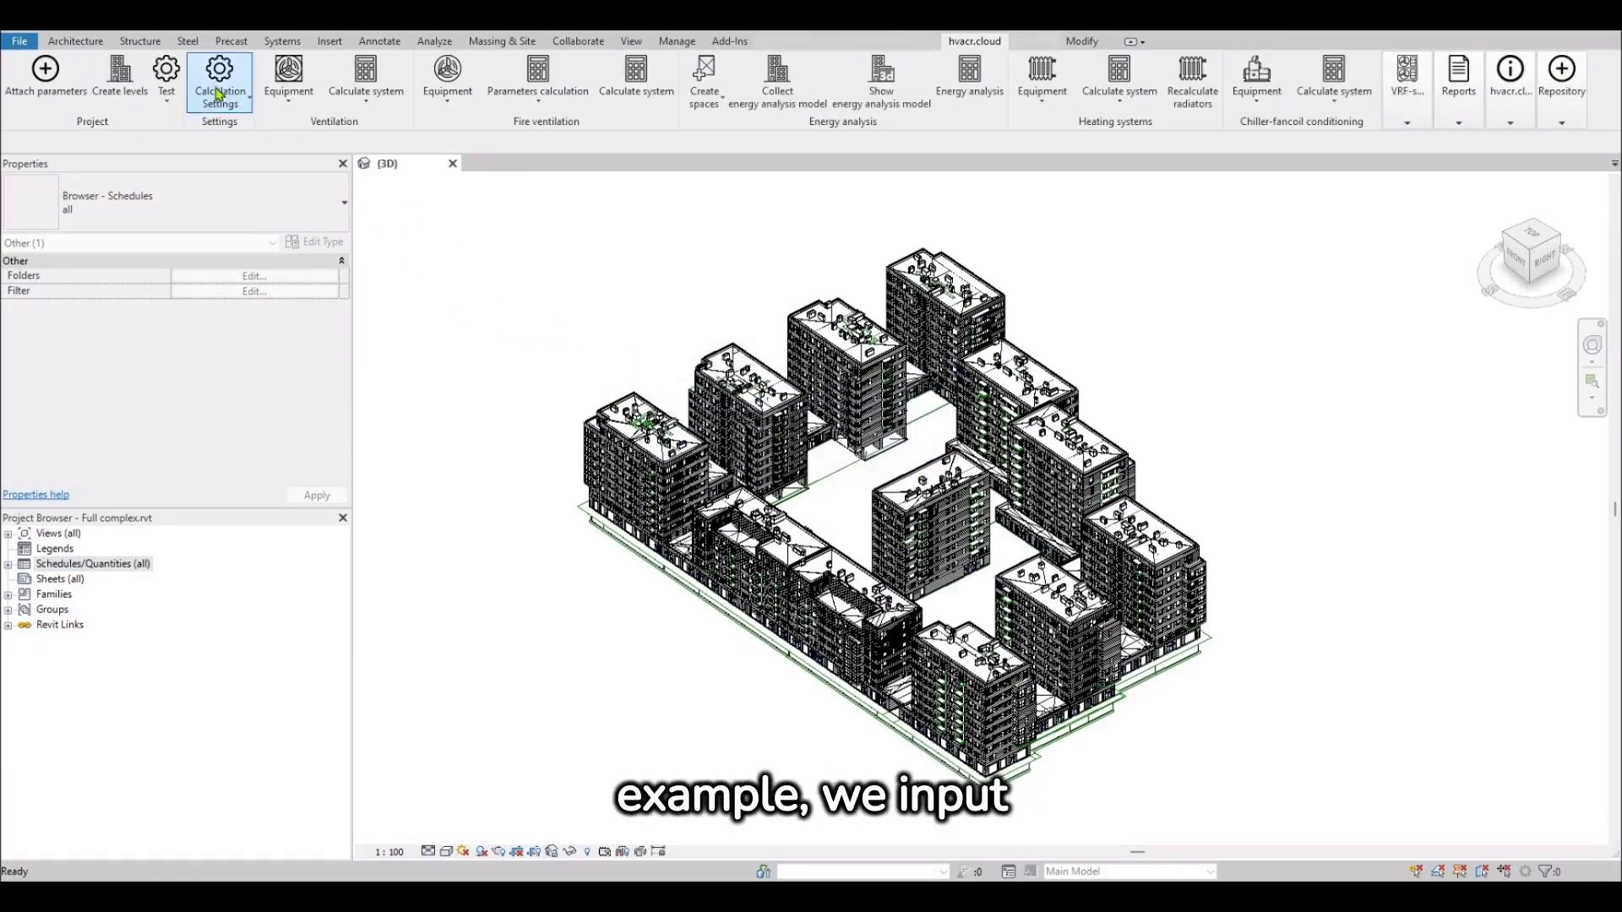
# Set the shafts' summer temperature to 35 °C in the energy analysis model creation settings and accept the families selection
pyautogui.click(221, 88)
pyautogui.click(239, 127)
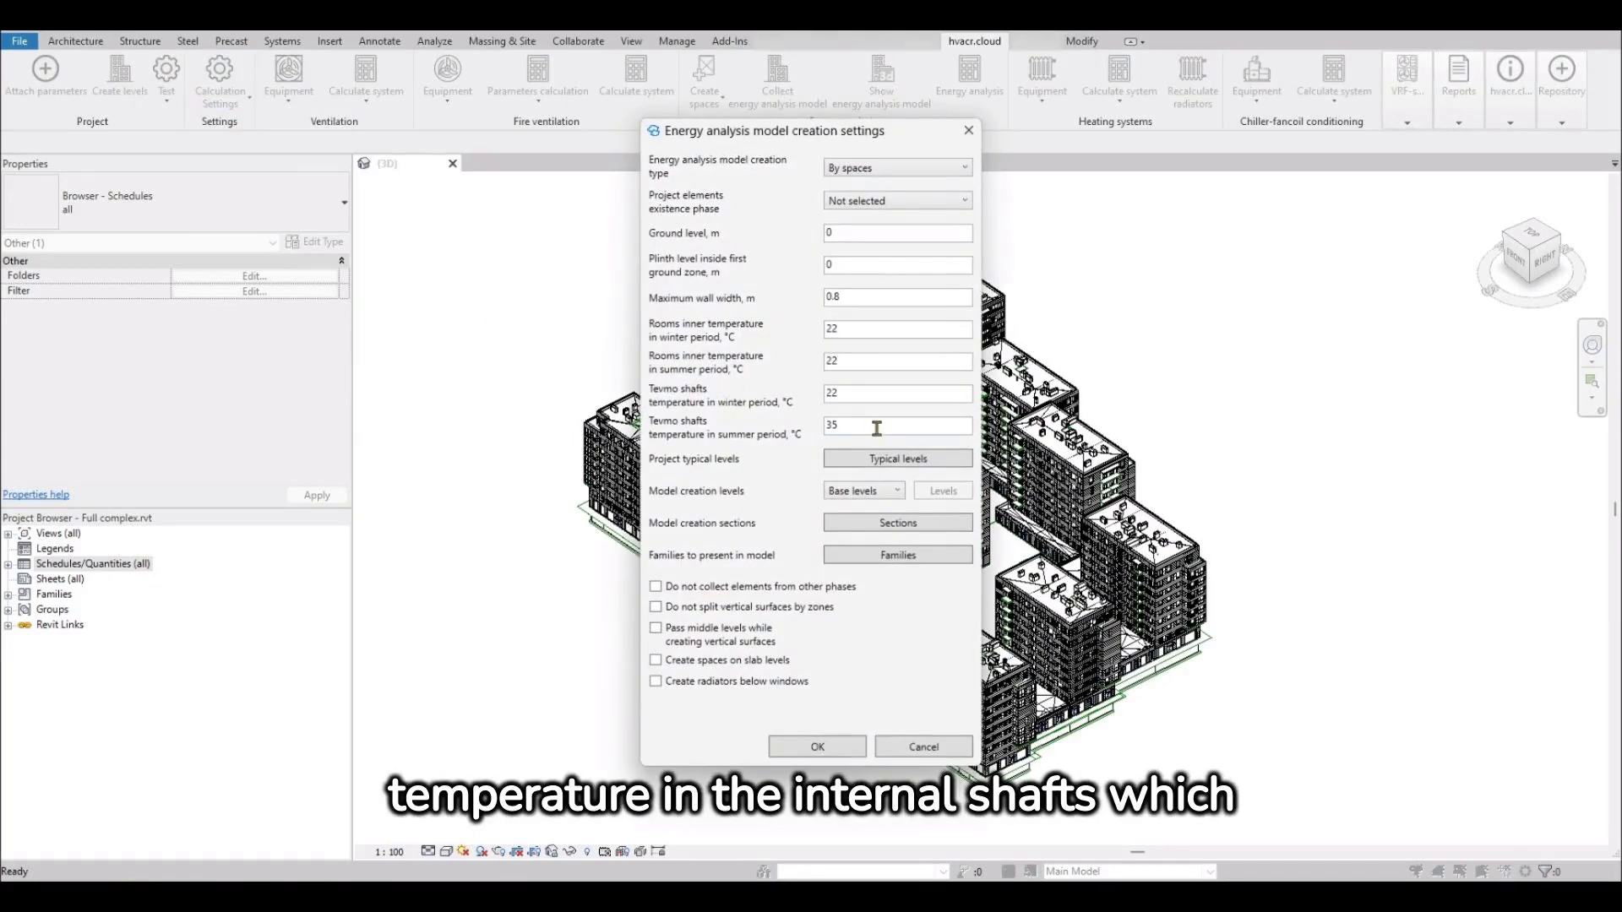
pyautogui.doubleClick(876, 426)
pyautogui.write('35')
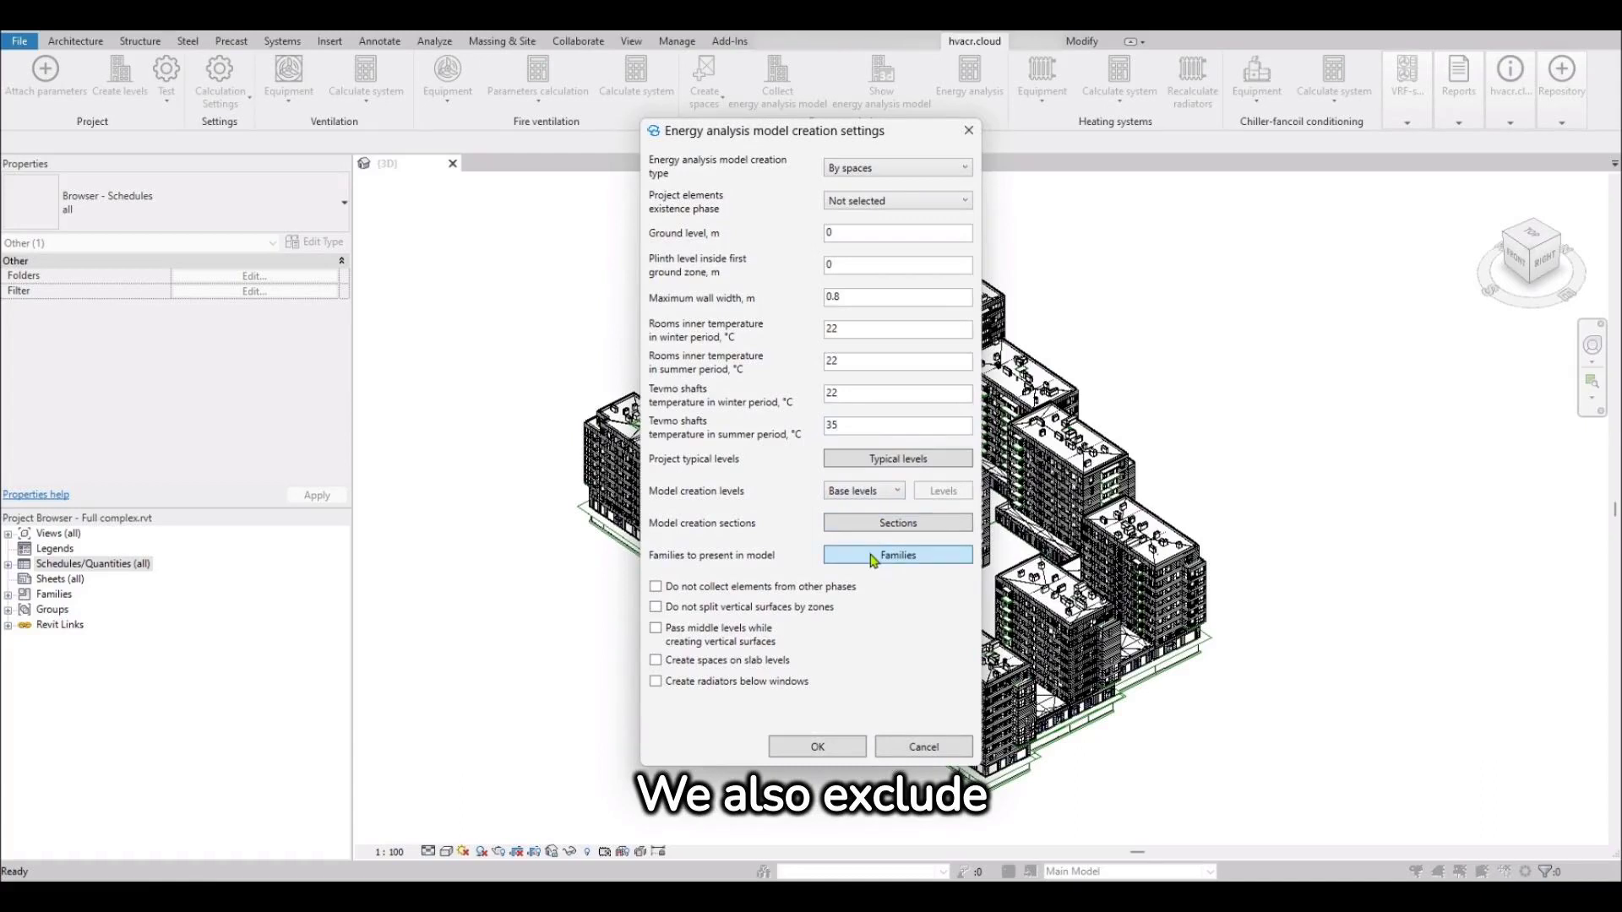
pyautogui.press('Return')
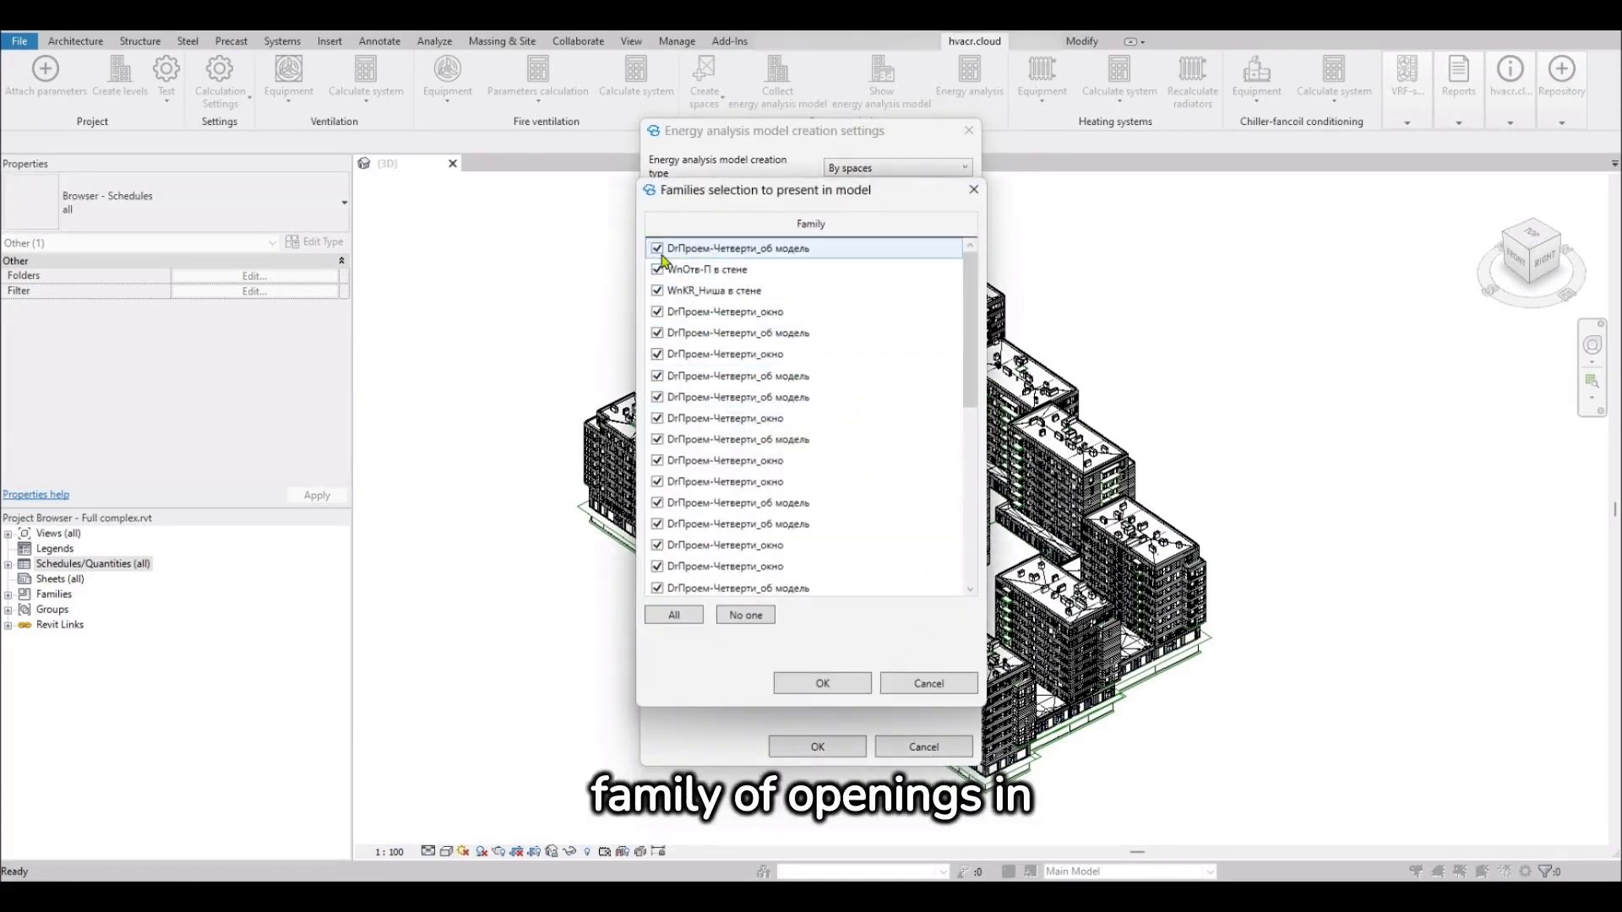
pyautogui.click(820, 686)
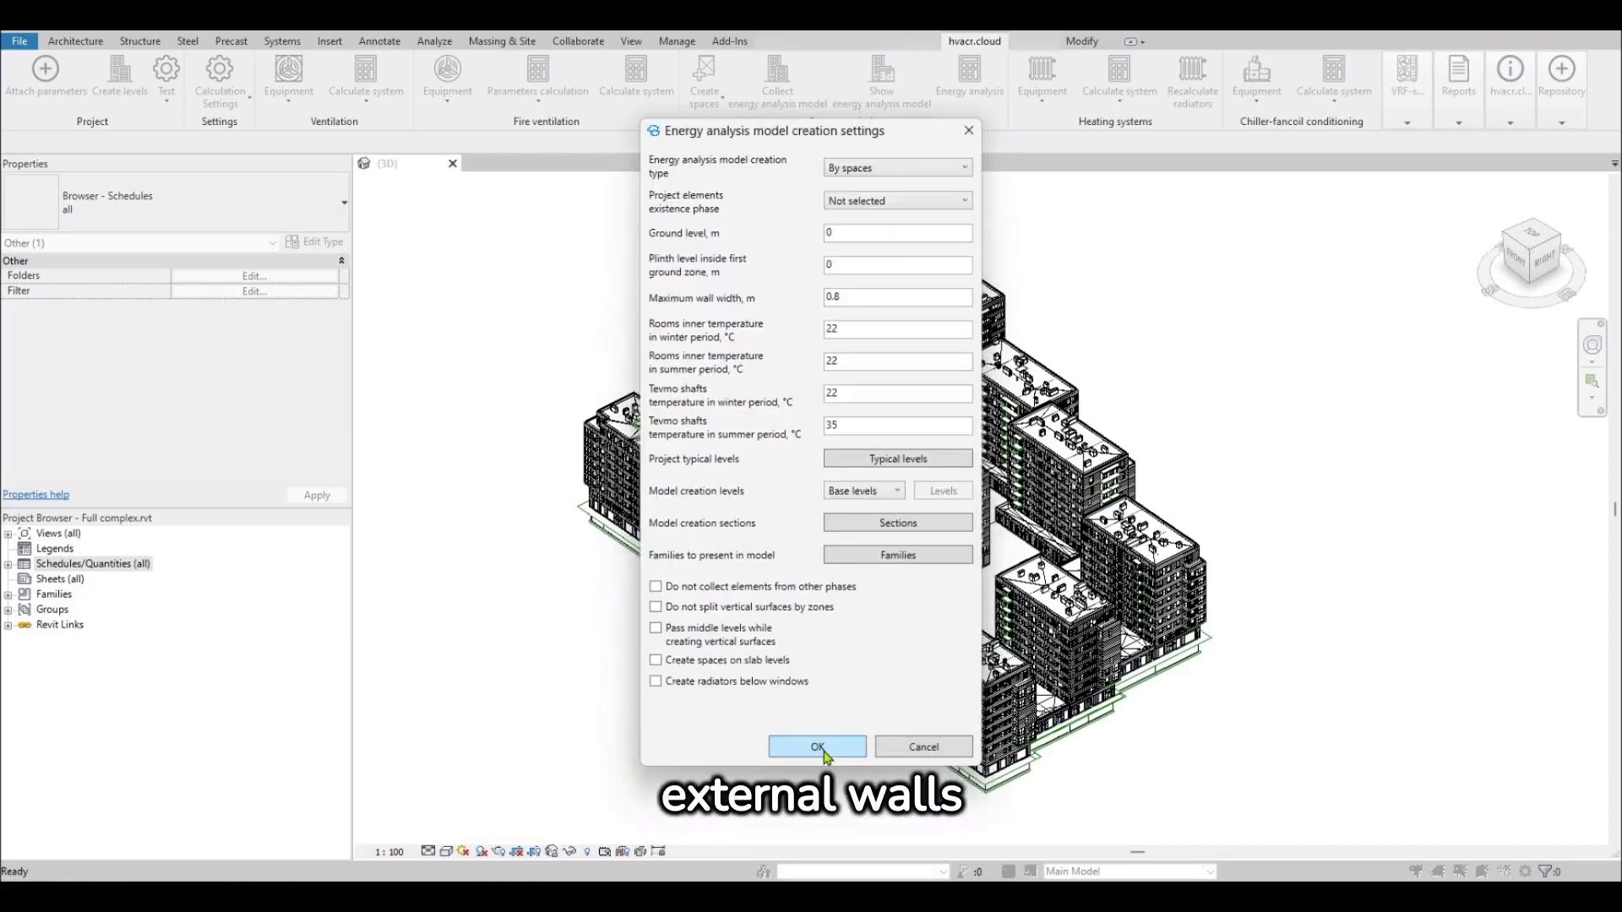
pyautogui.click(817, 747)
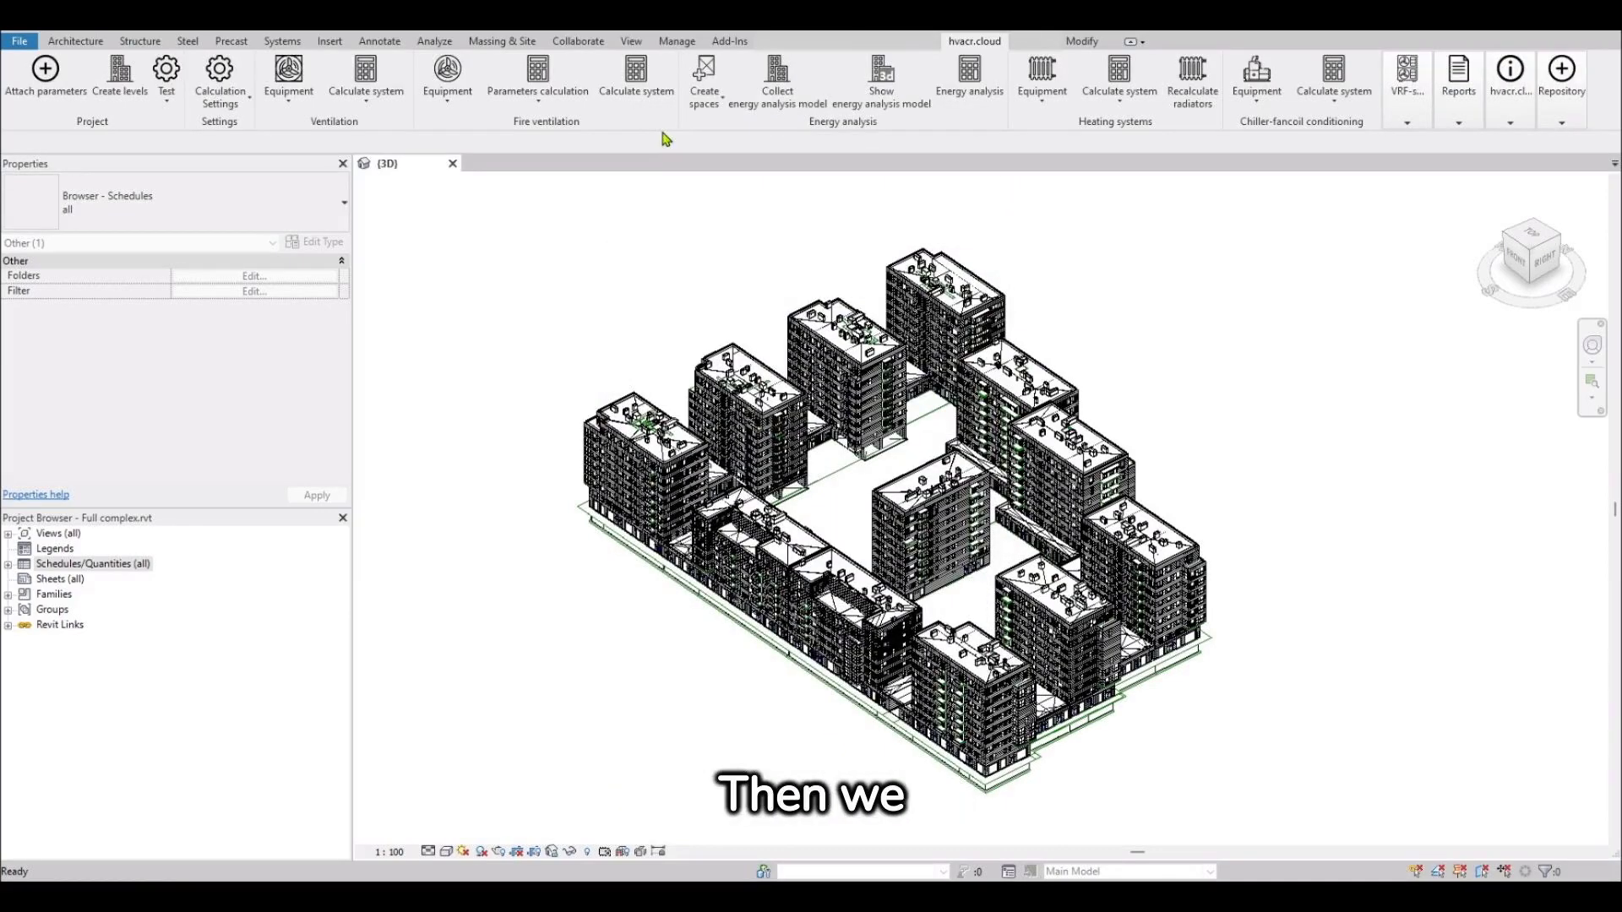
# Create spaces for the rooms of the whole building complex
pyautogui.click(709, 108)
pyautogui.click(717, 137)
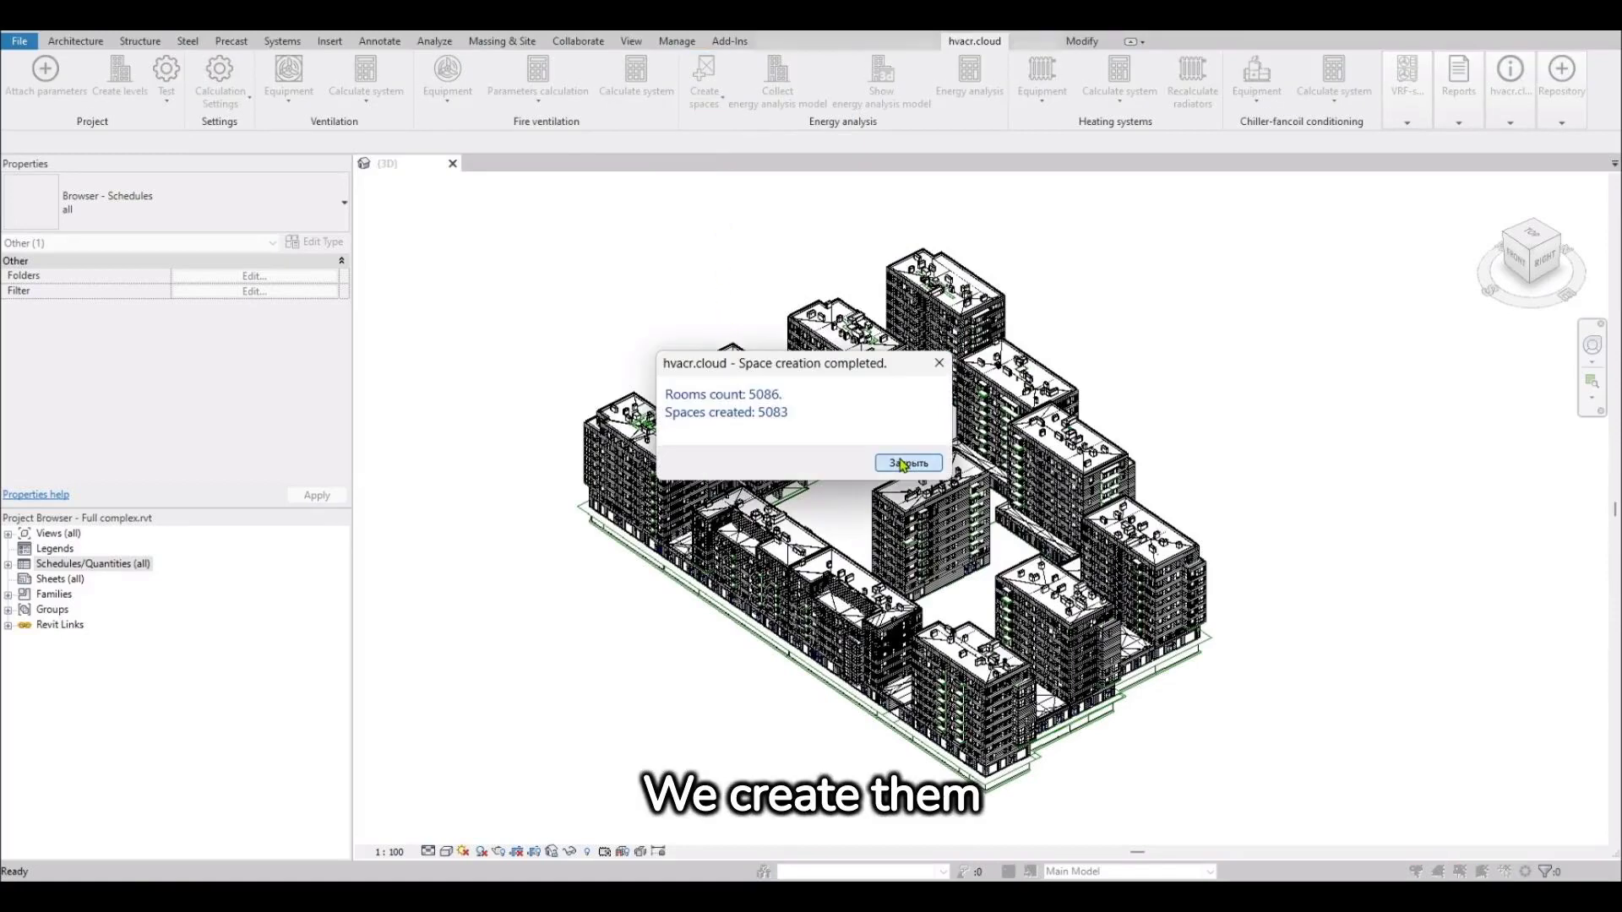
pyautogui.click(903, 464)
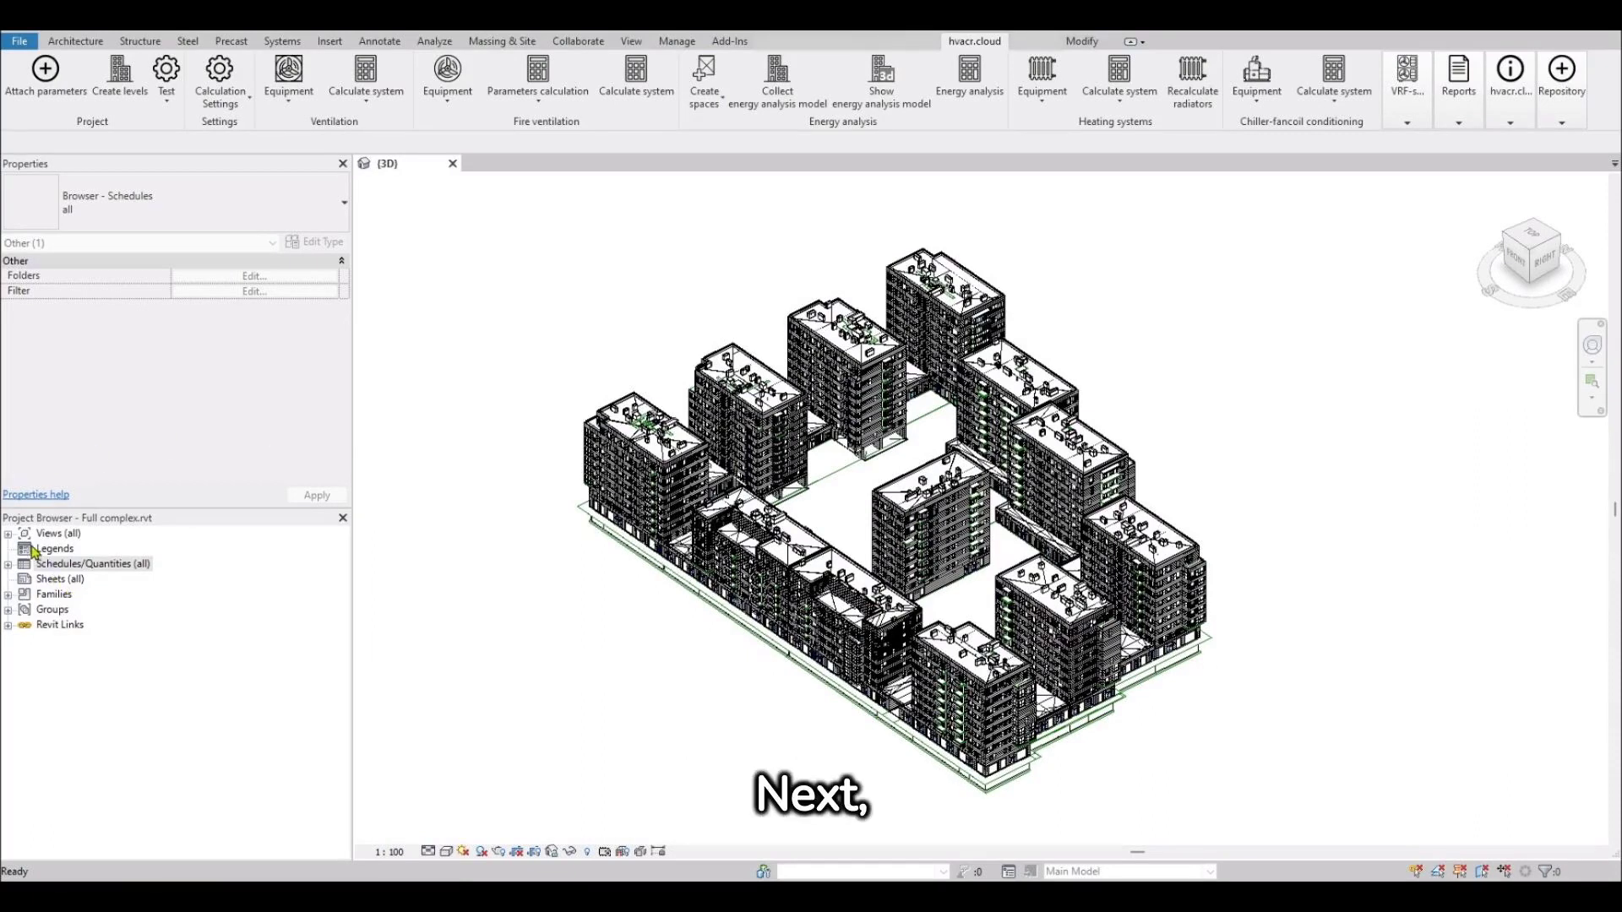
# Open the 05_+14,300 floor plan
pyautogui.click(8, 534)
pyautogui.click(26, 549)
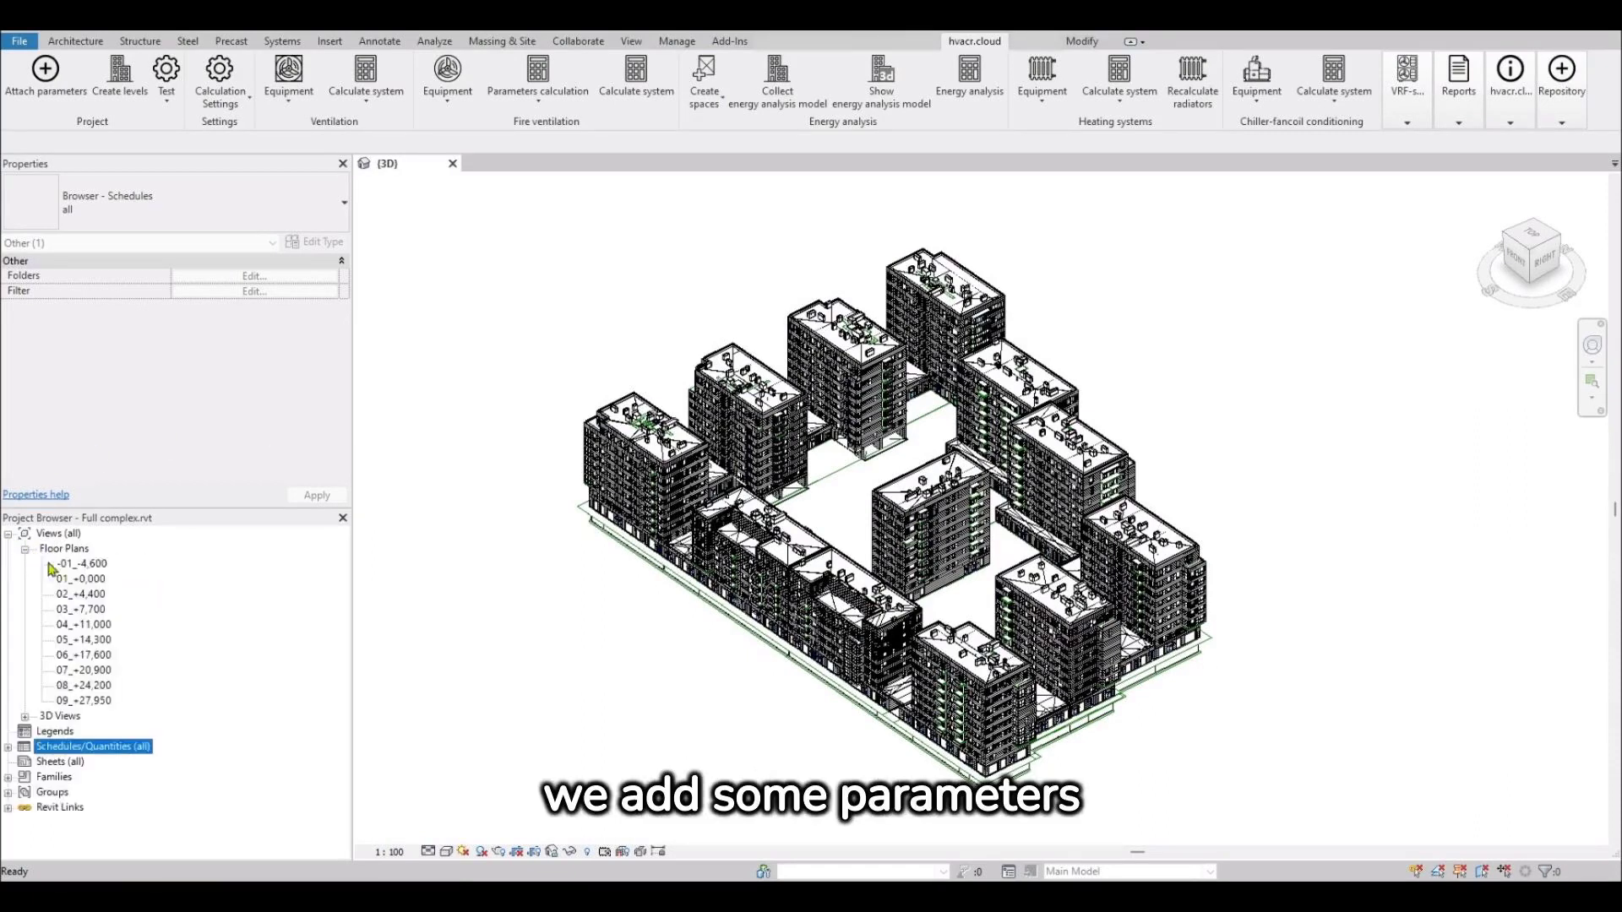
pyautogui.doubleClick(84, 640)
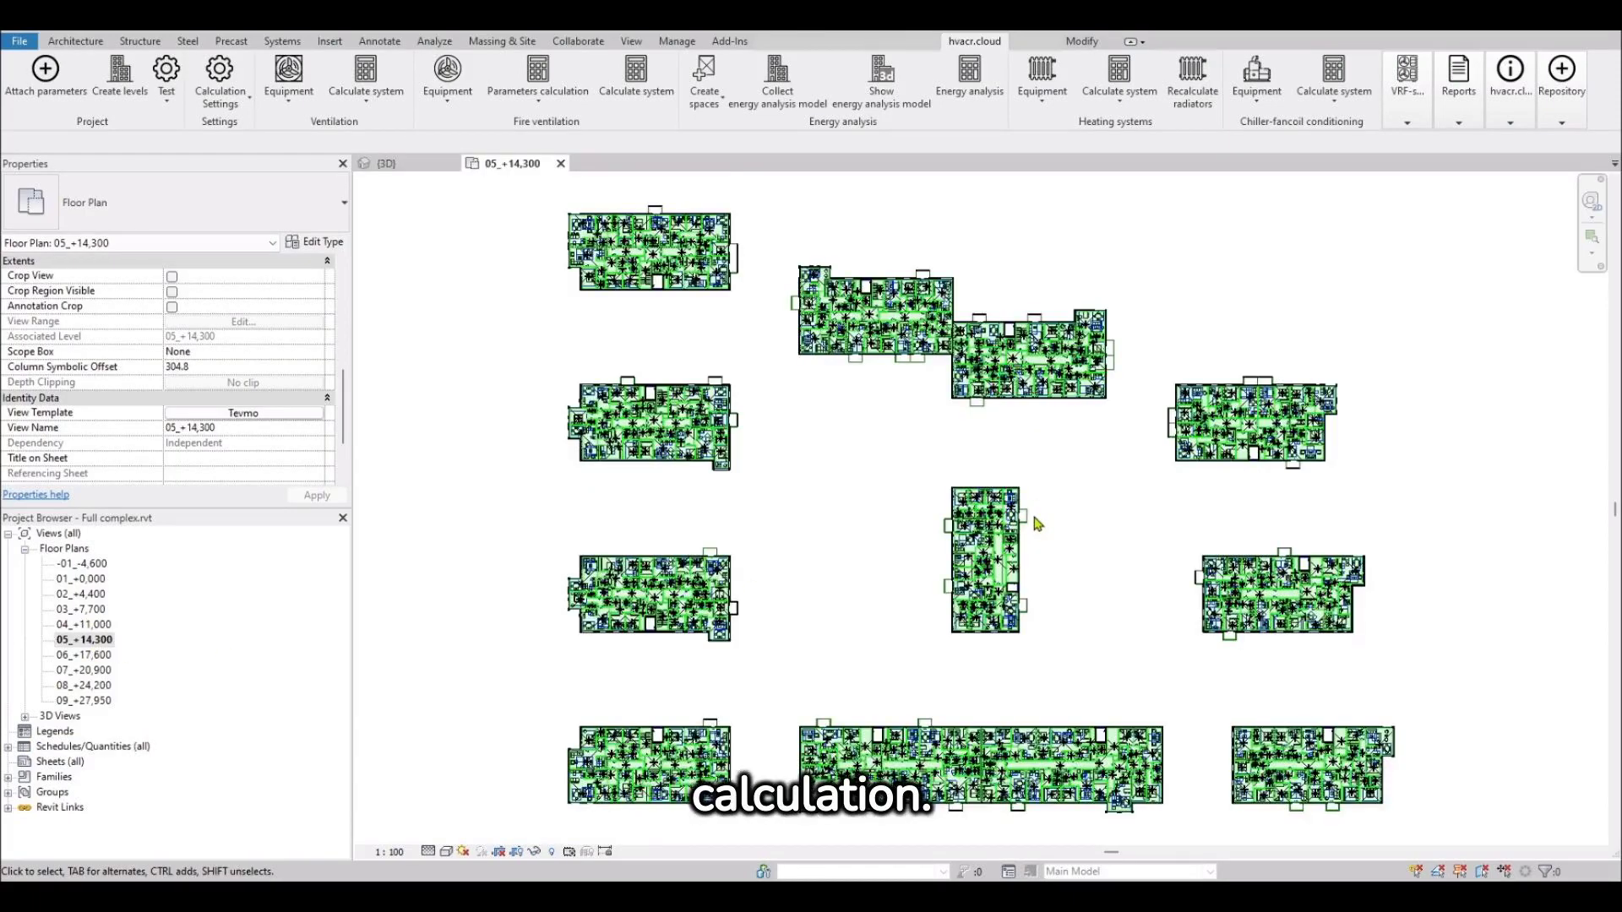
# Give the three bedrooms and the living-kitchen space in the apartment's upper part 65 W sensible and 35 W latent cooling load per person
pyautogui.scroll(5, 1046, 510)
pyautogui.click(635, 441)
pyautogui.keyDown('ctrl'); pyautogui.click(655, 372); pyautogui.keyUp('ctrl')
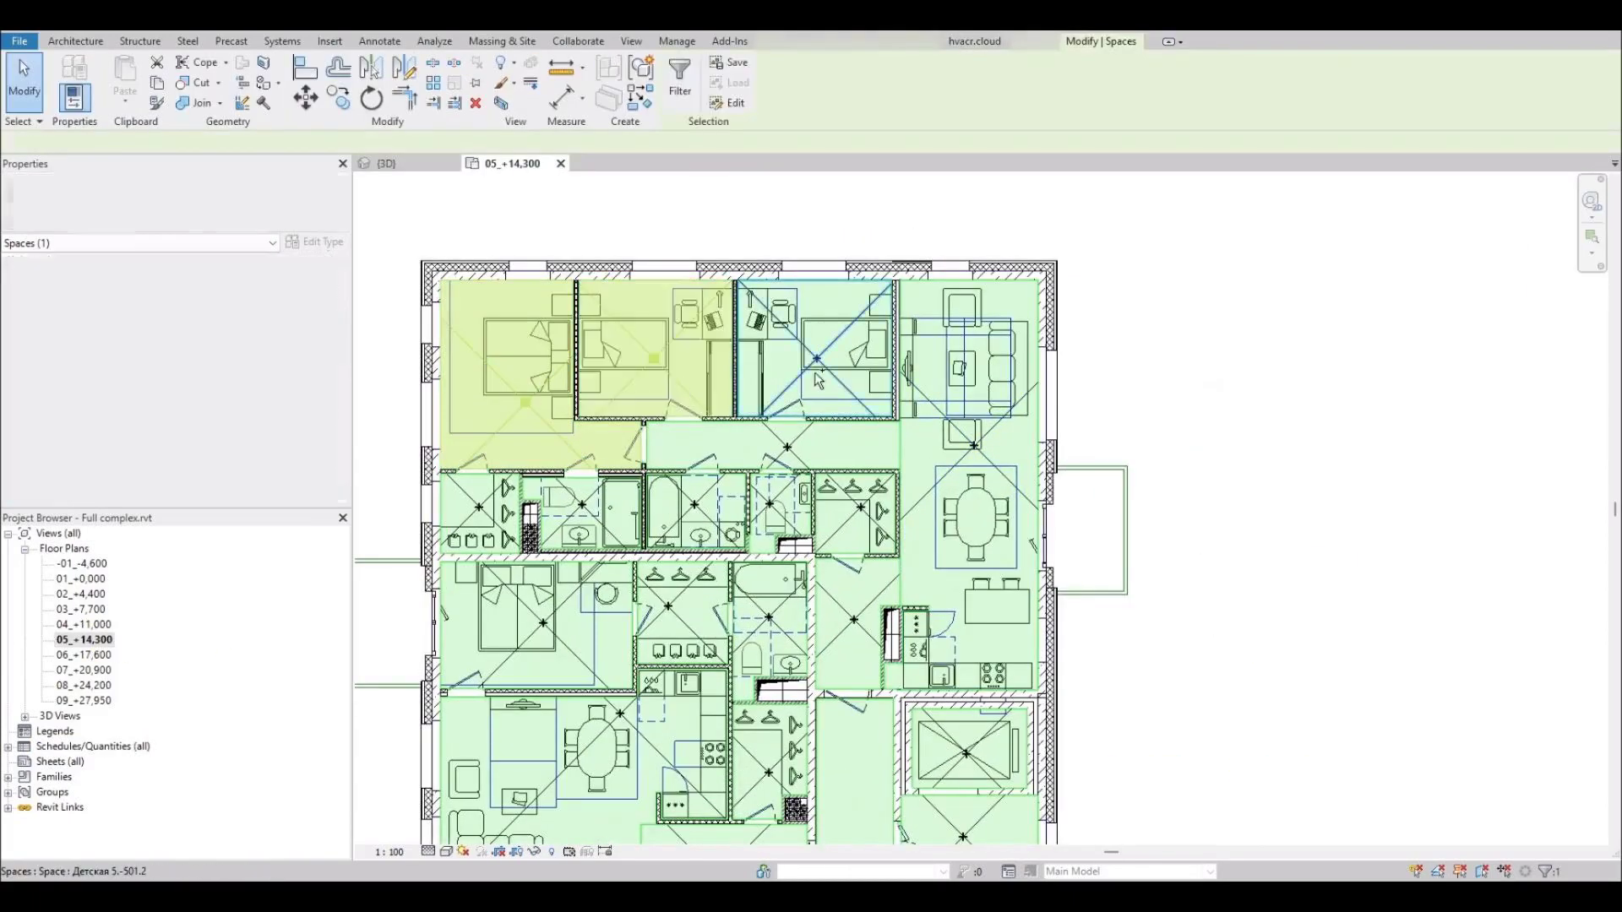
pyautogui.keyDown('ctrl'); pyautogui.click(815, 372); pyautogui.keyUp('ctrl')
pyautogui.keyDown('ctrl'); pyautogui.click(1003, 473); pyautogui.keyUp('ctrl')
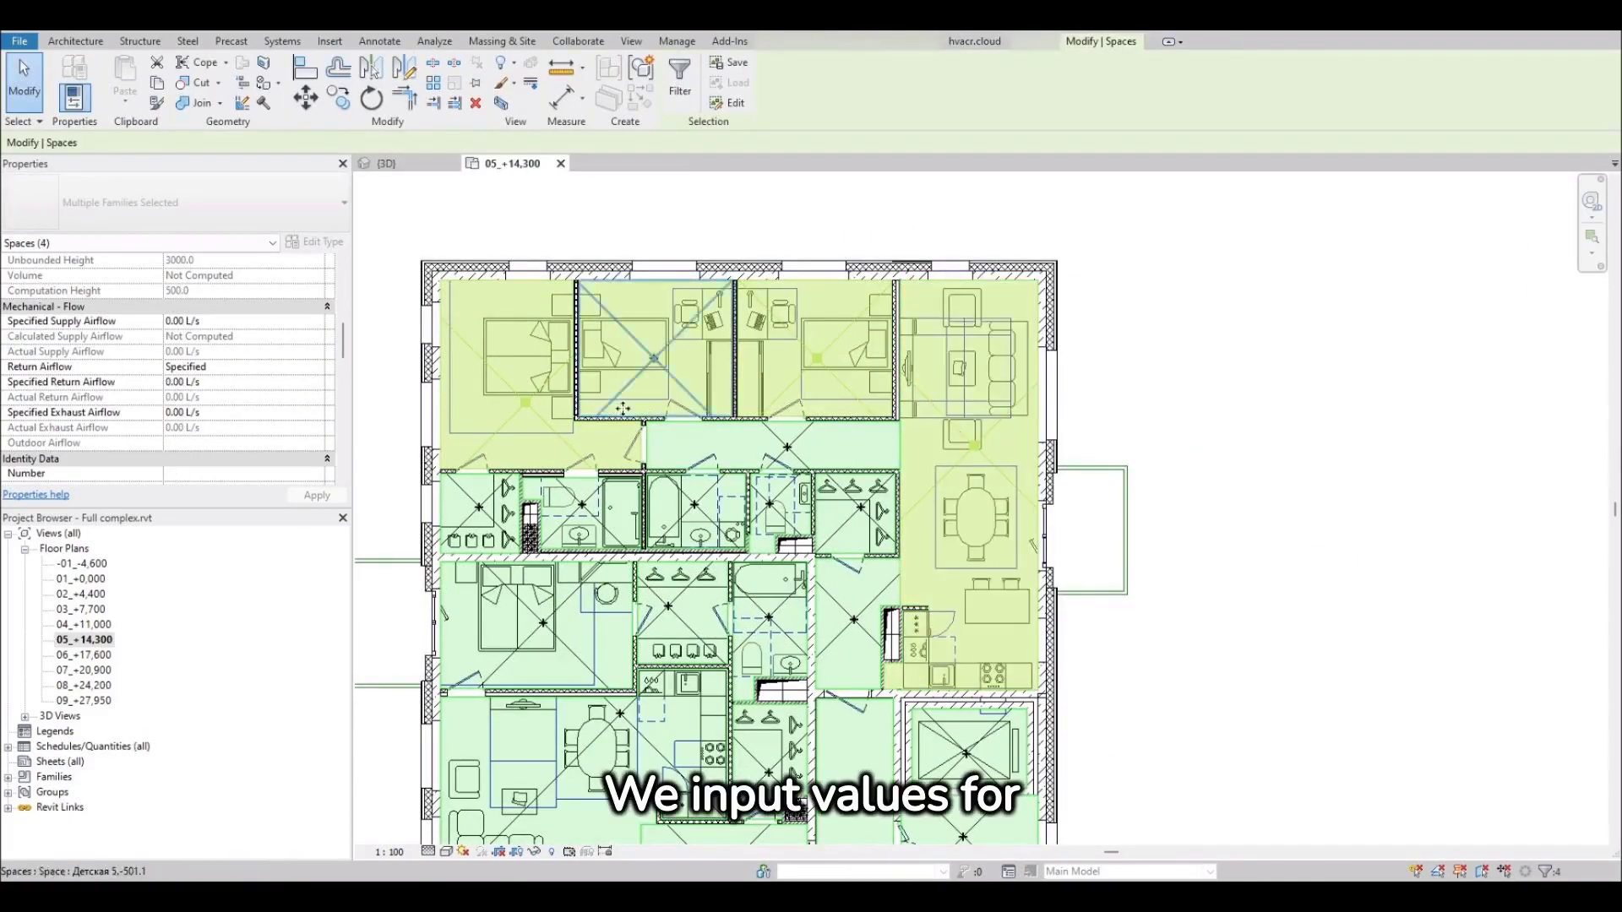
pyautogui.scroll(-5, 244, 377)
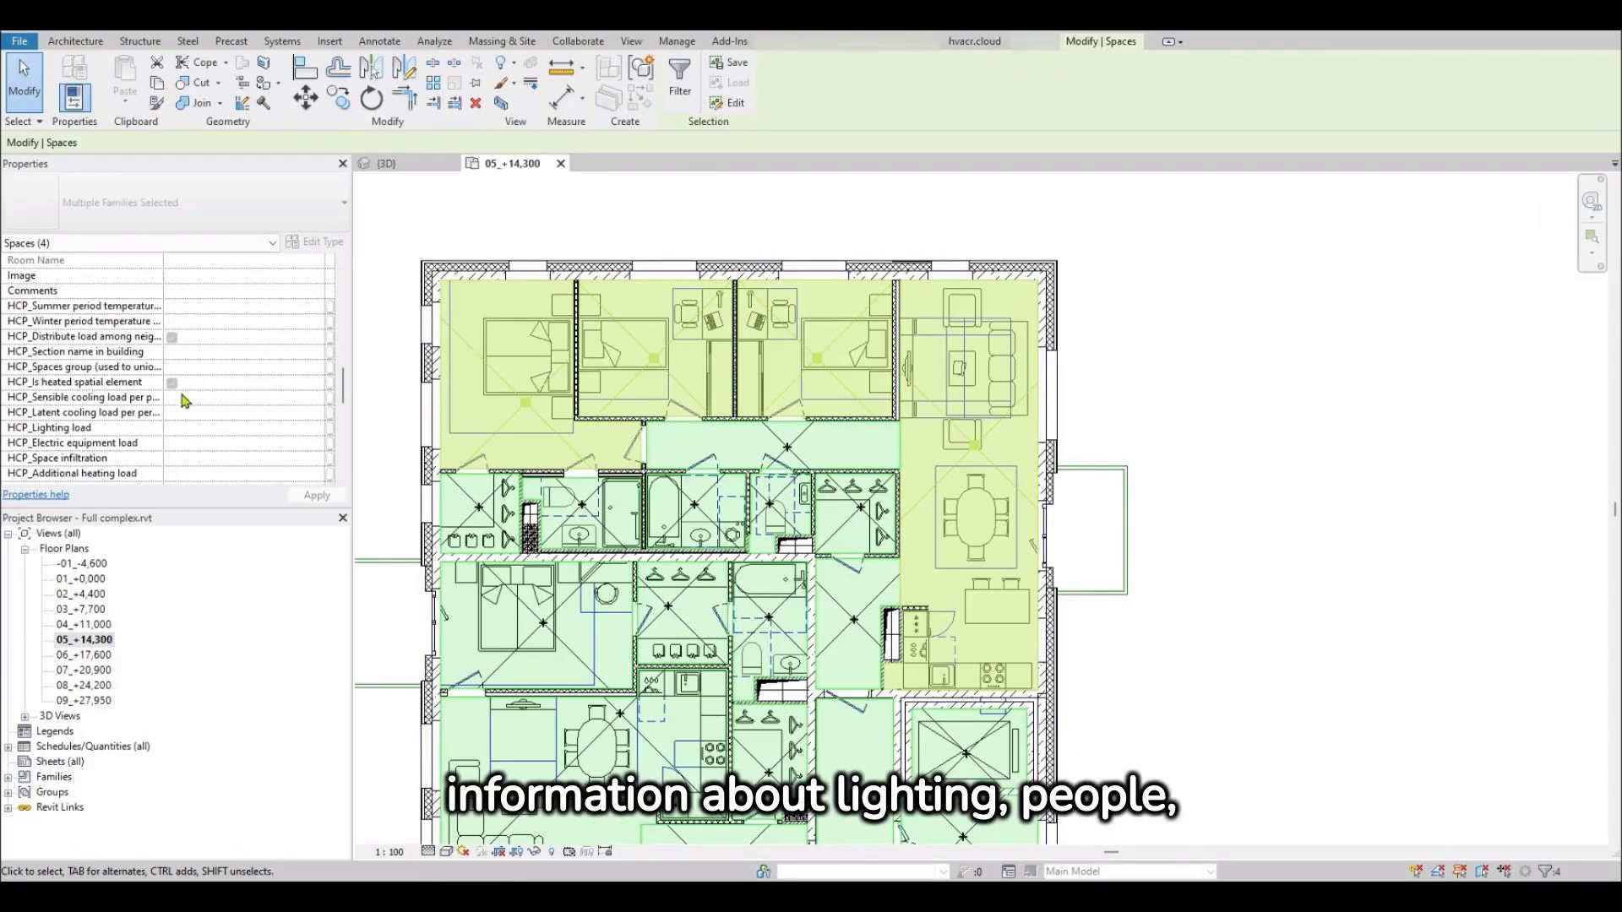
pyautogui.click(193, 397)
pyautogui.write('65')
pyautogui.click(174, 414)
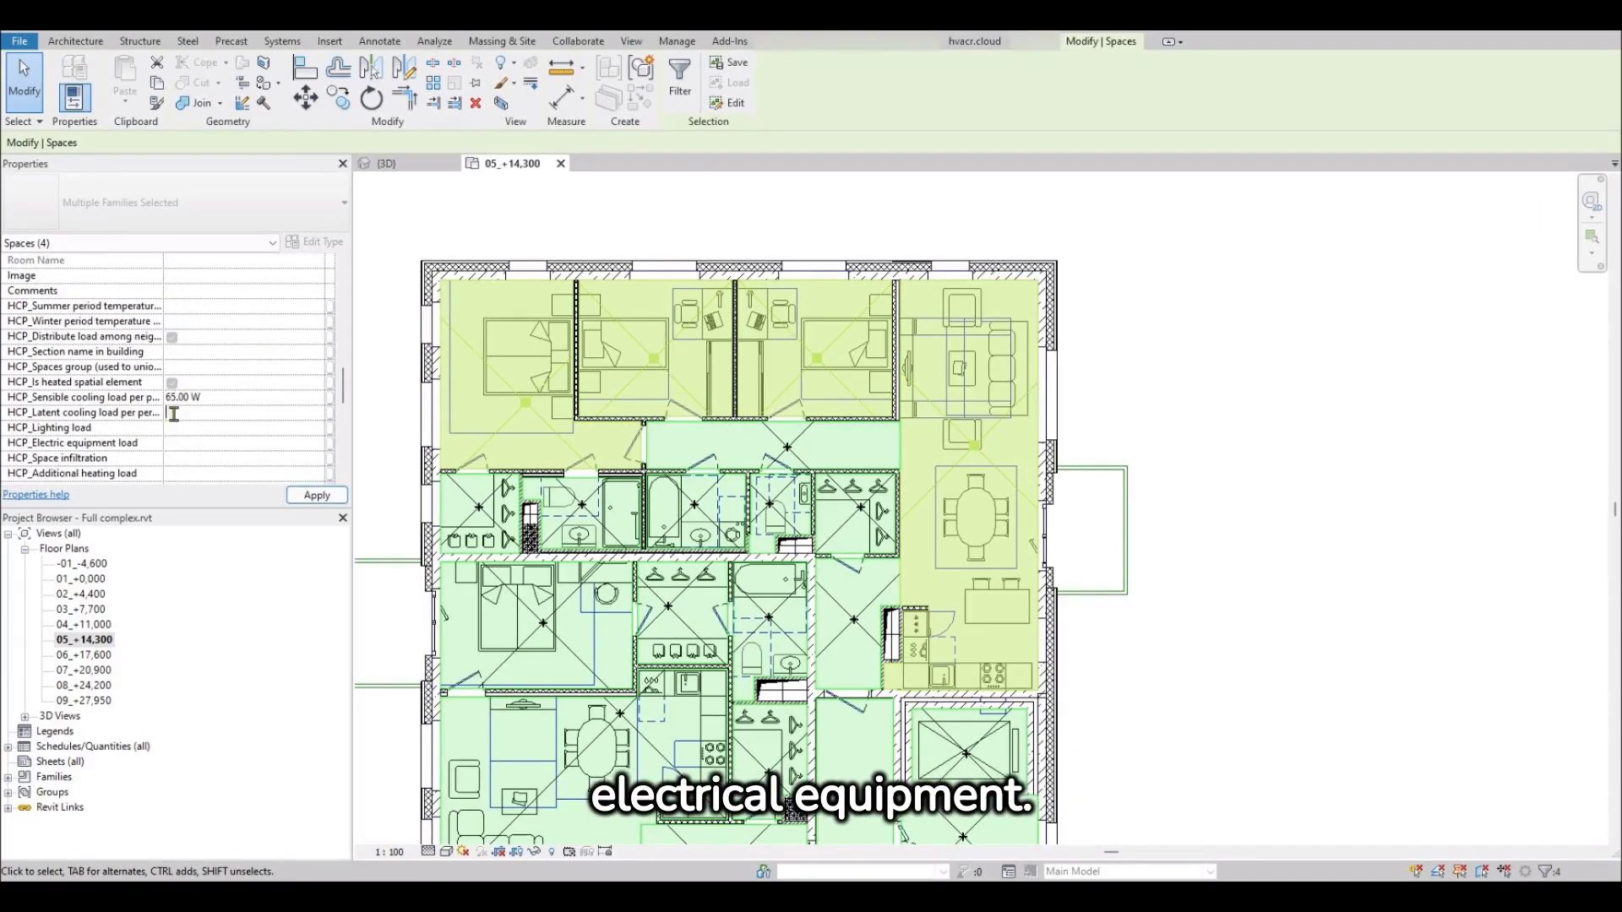
pyautogui.write('35')
# Set the selected spaces' lighting load to 10 W/m² and electric equipment load to 500
pyautogui.click(209, 427)
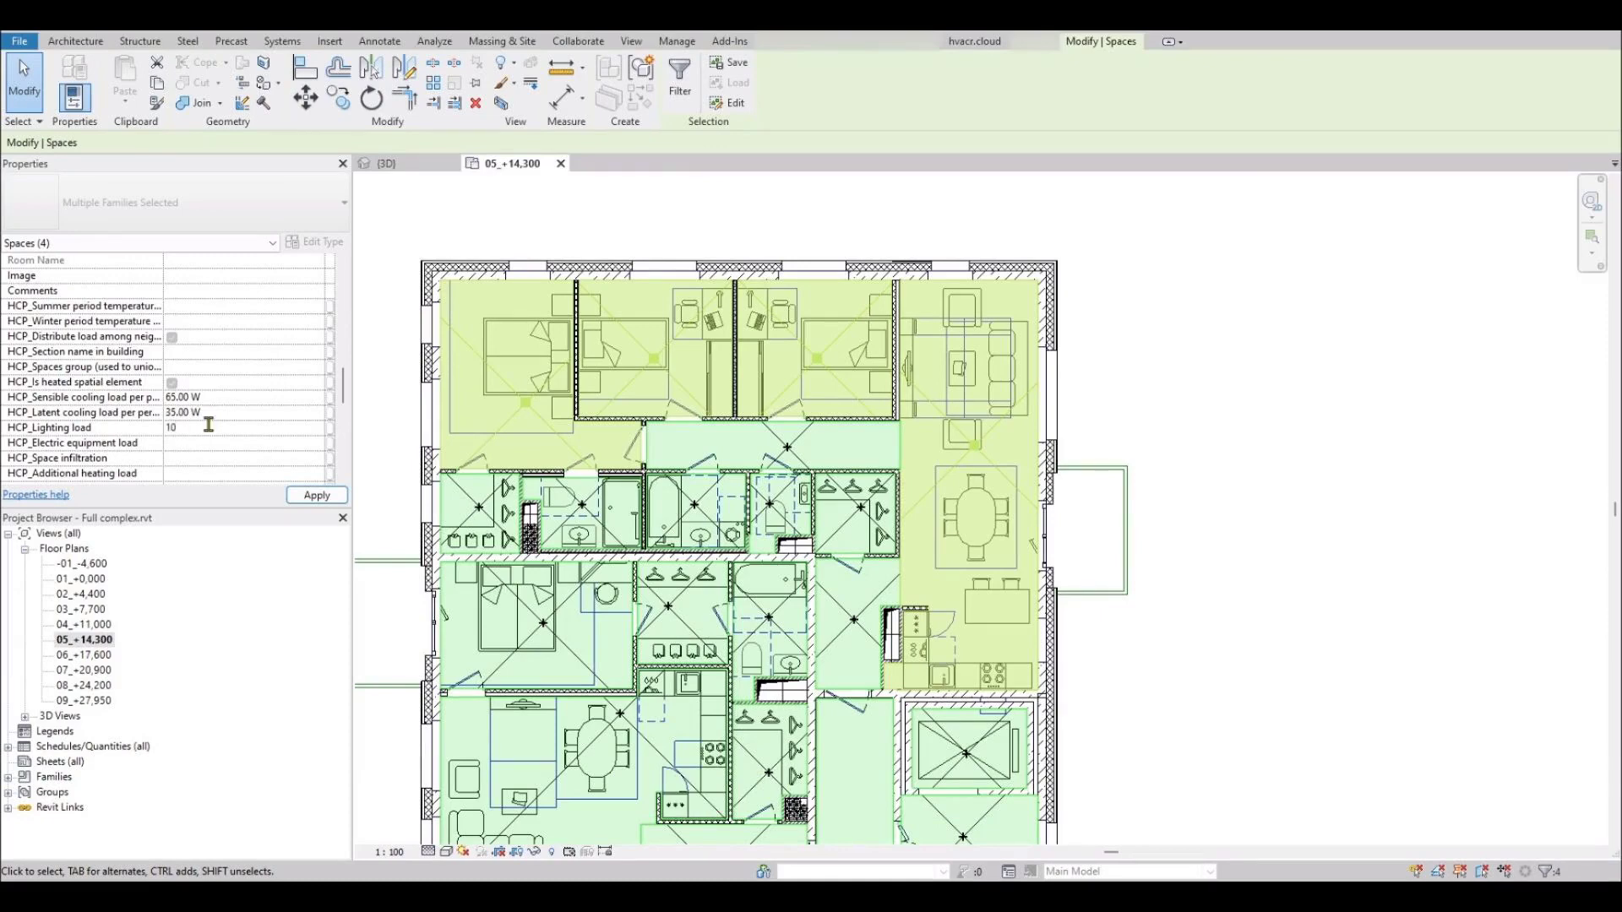
pyautogui.click(190, 442)
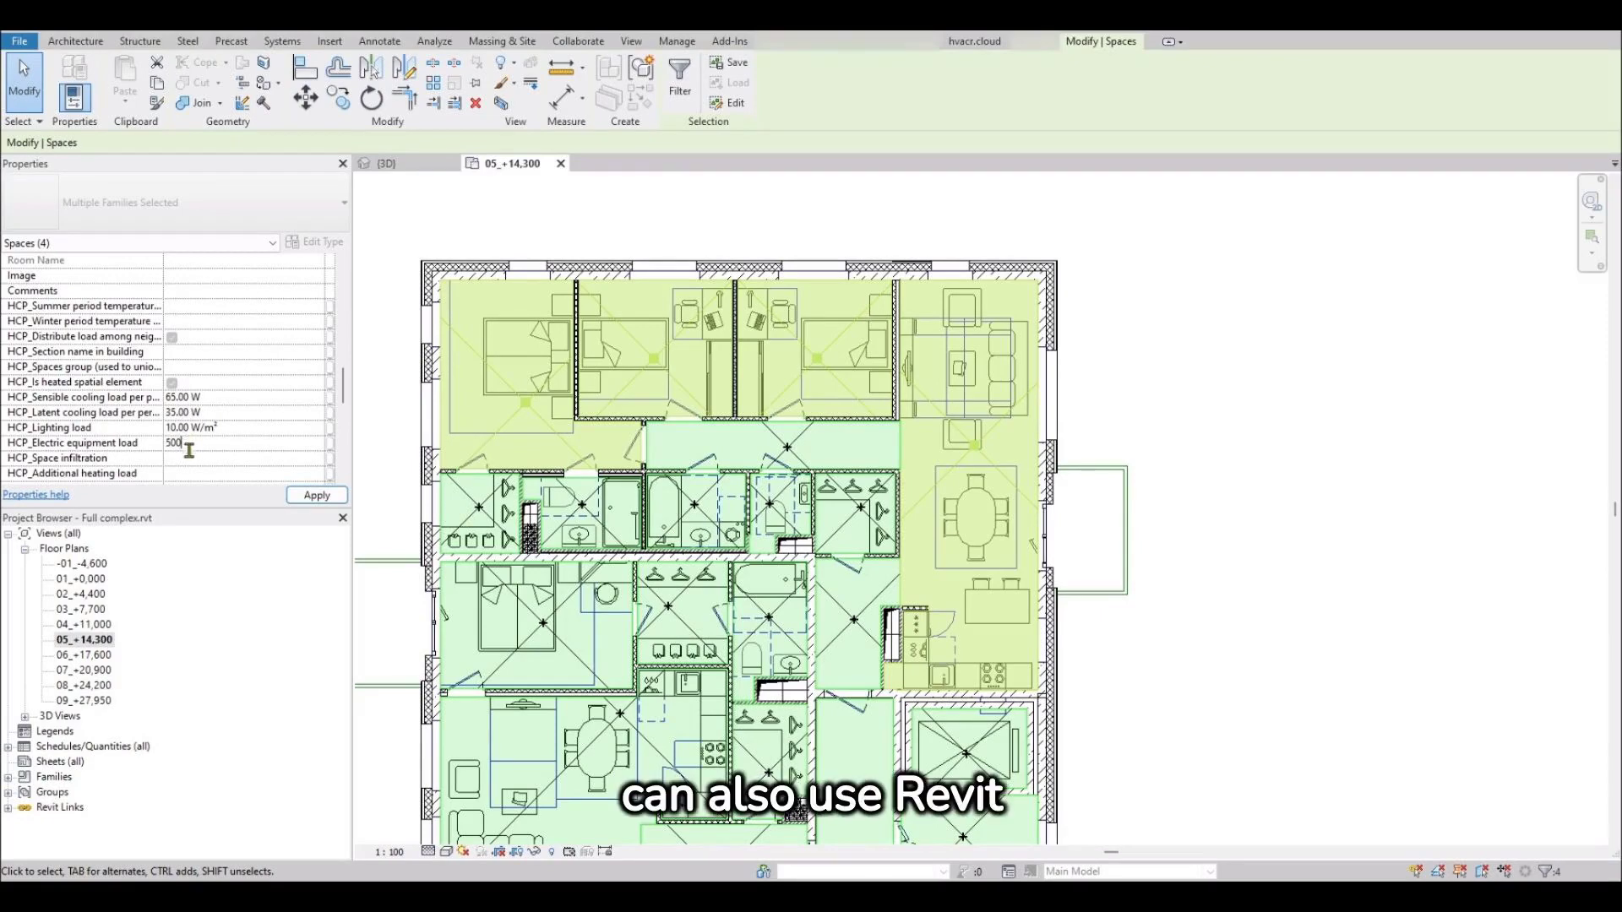
pyautogui.click(190, 457)
# Collect the energy analysis model from the project
pyautogui.scroll(-3, 215, 419)
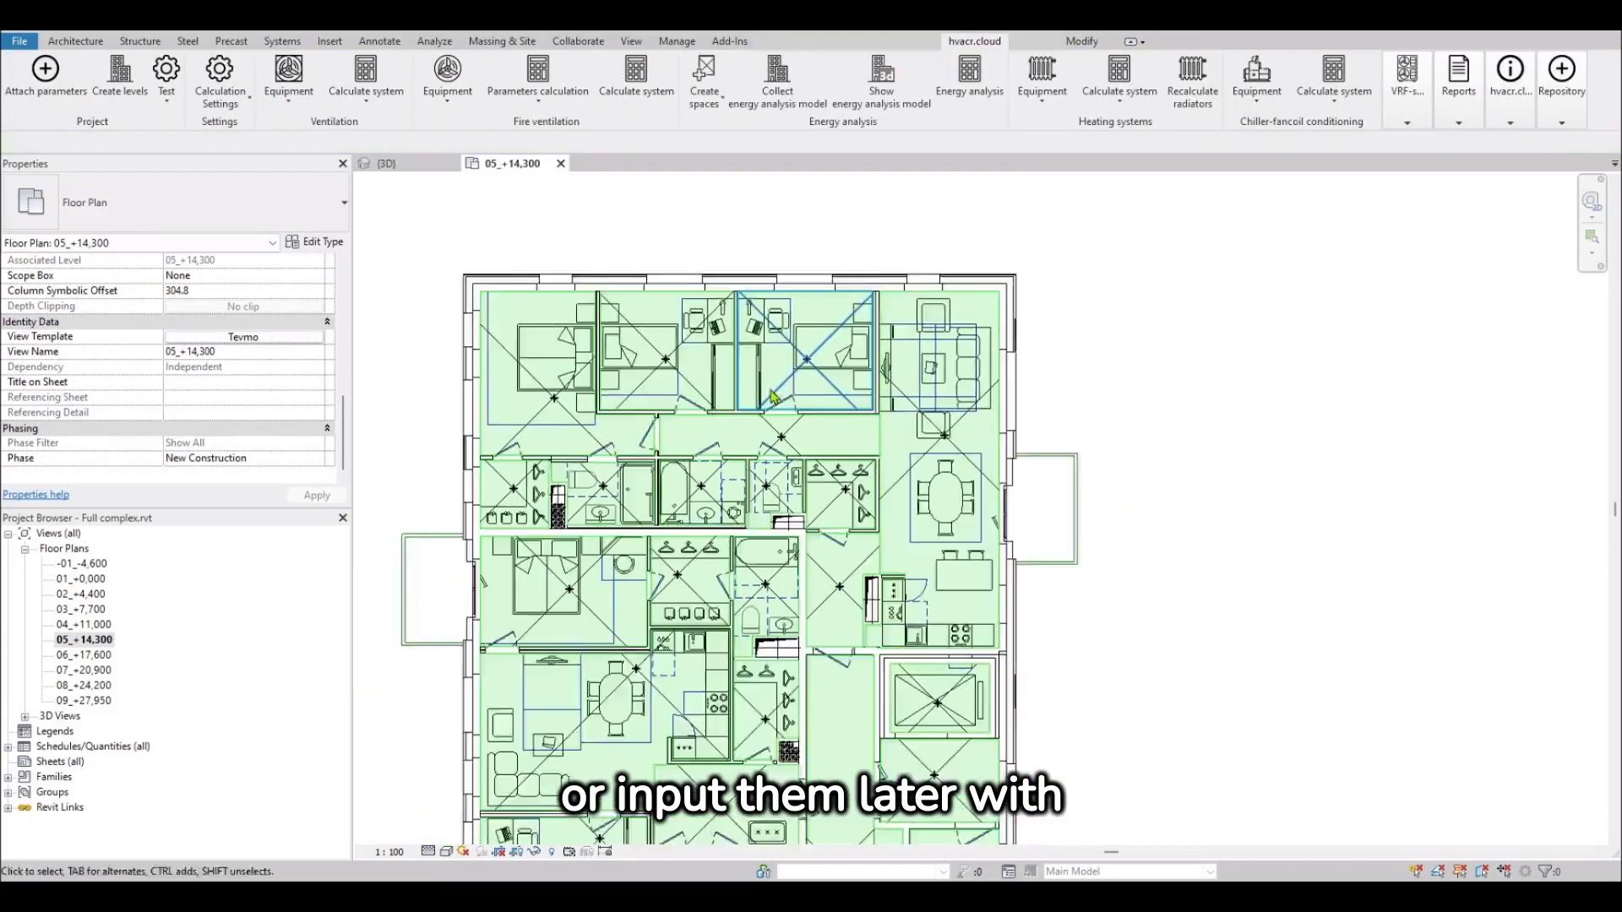
pyautogui.scroll(-6, 772, 395)
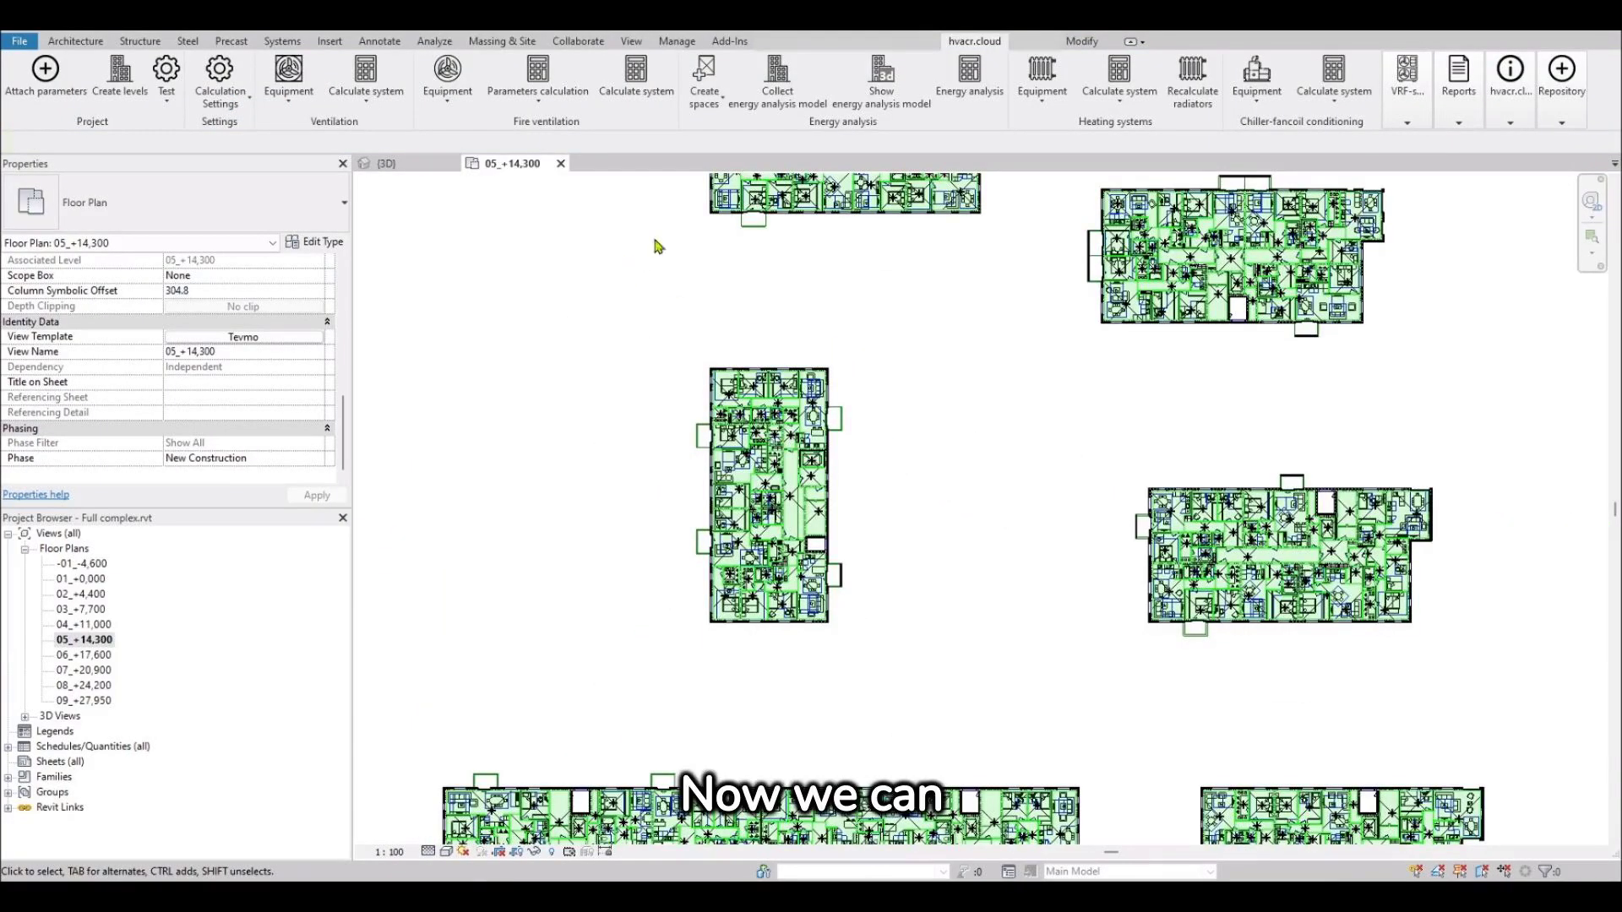
pyautogui.click(782, 88)
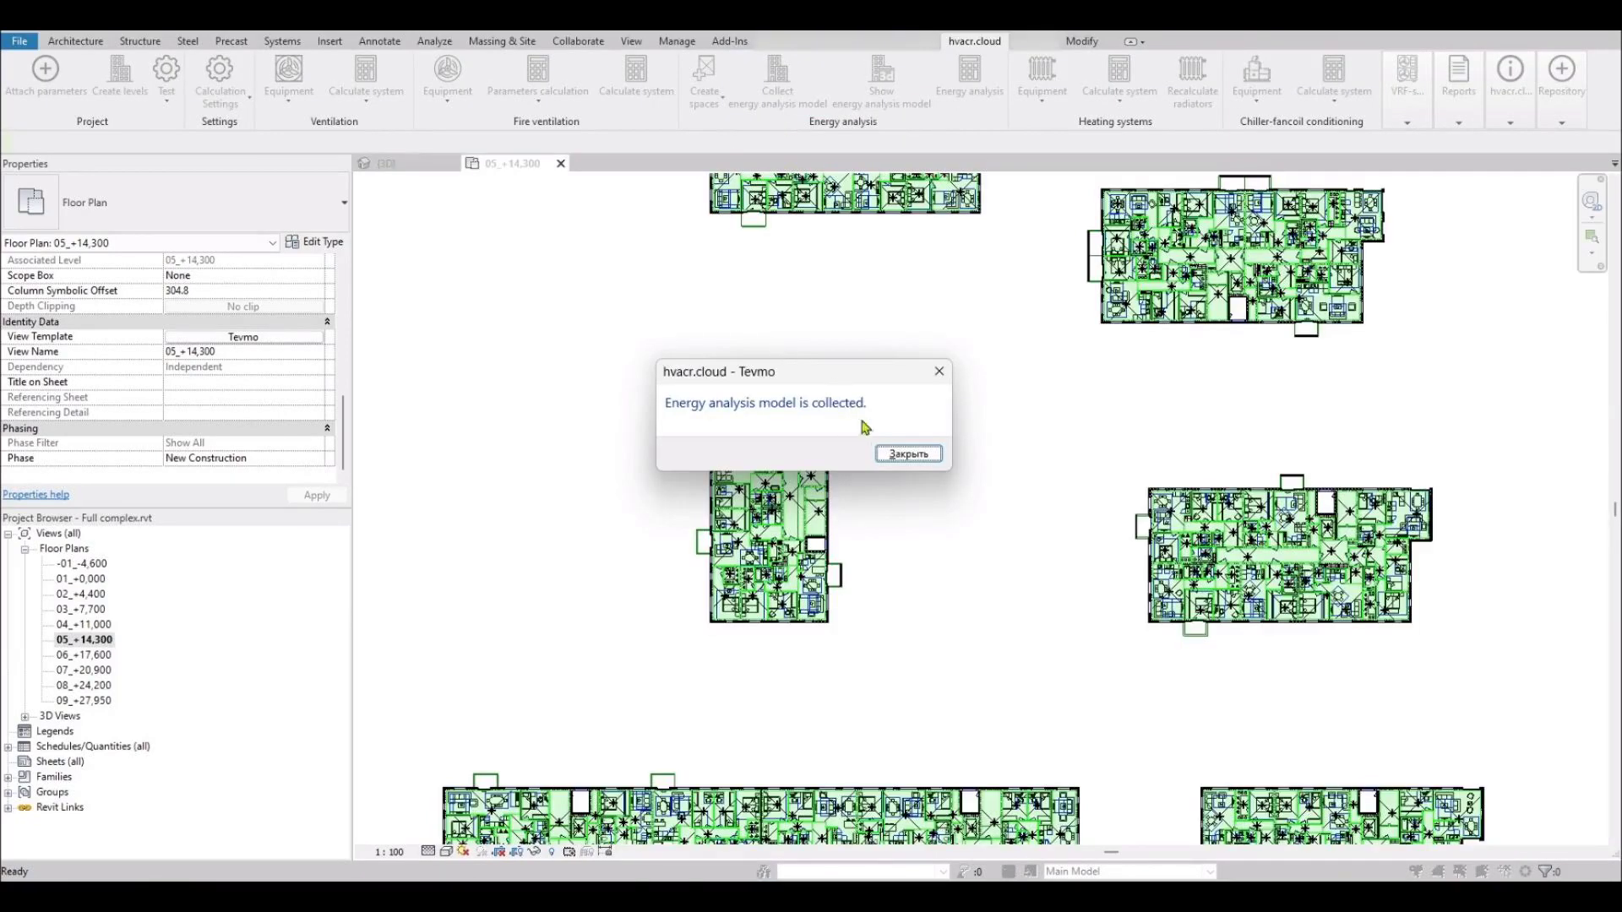
pyautogui.click(908, 453)
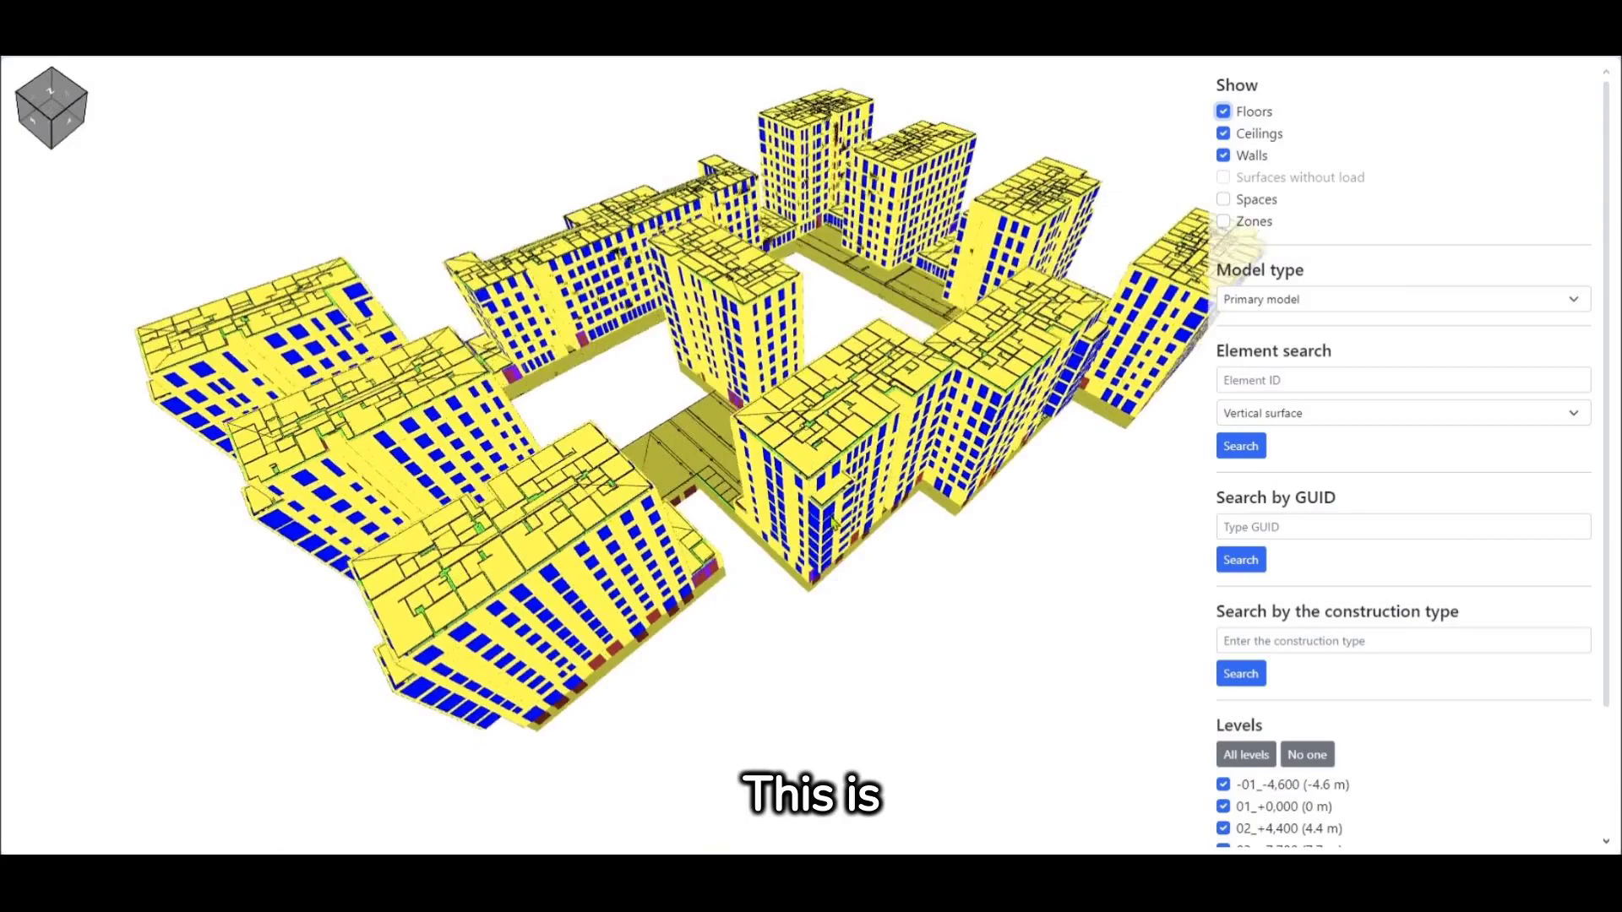
# Switch to the energy model viewer, inspect the floors and ceilings with the walls hidden, and show the walls again
pyautogui.moveTo(832, 521); pyautogui.dragTo(920, 529)
pyautogui.moveTo(1108, 345); pyautogui.dragTo(1081, 293)
pyautogui.click(1222, 159)
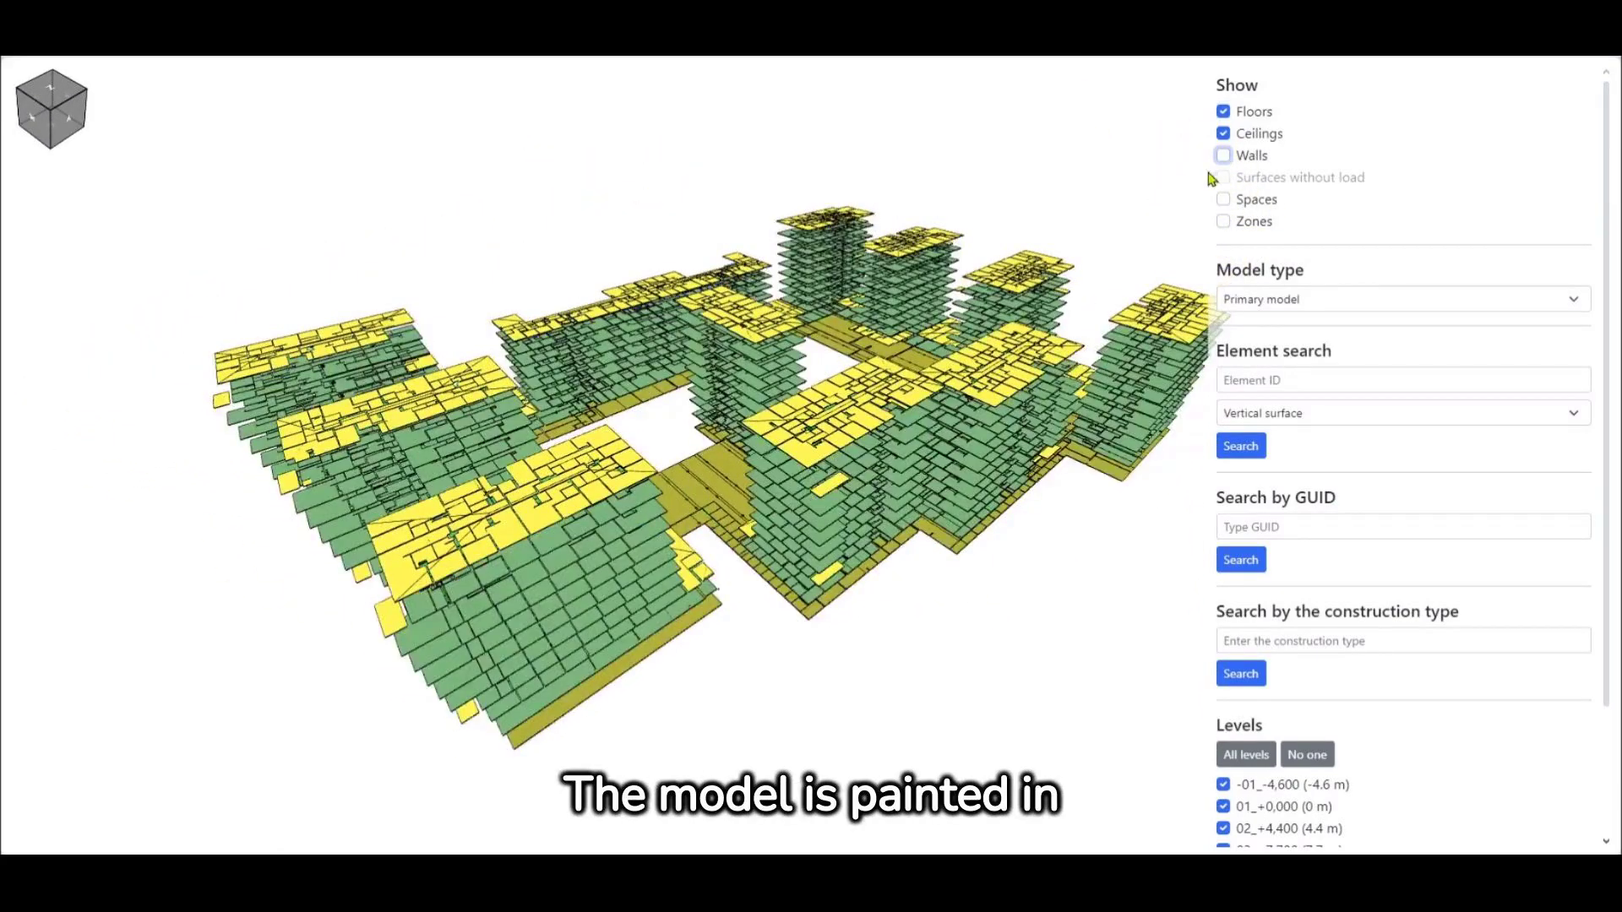
pyautogui.scroll(5, 813, 411)
pyautogui.moveTo(818, 431); pyautogui.dragTo(926, 422)
pyautogui.scroll(-3, 901, 463)
pyautogui.click(1222, 156)
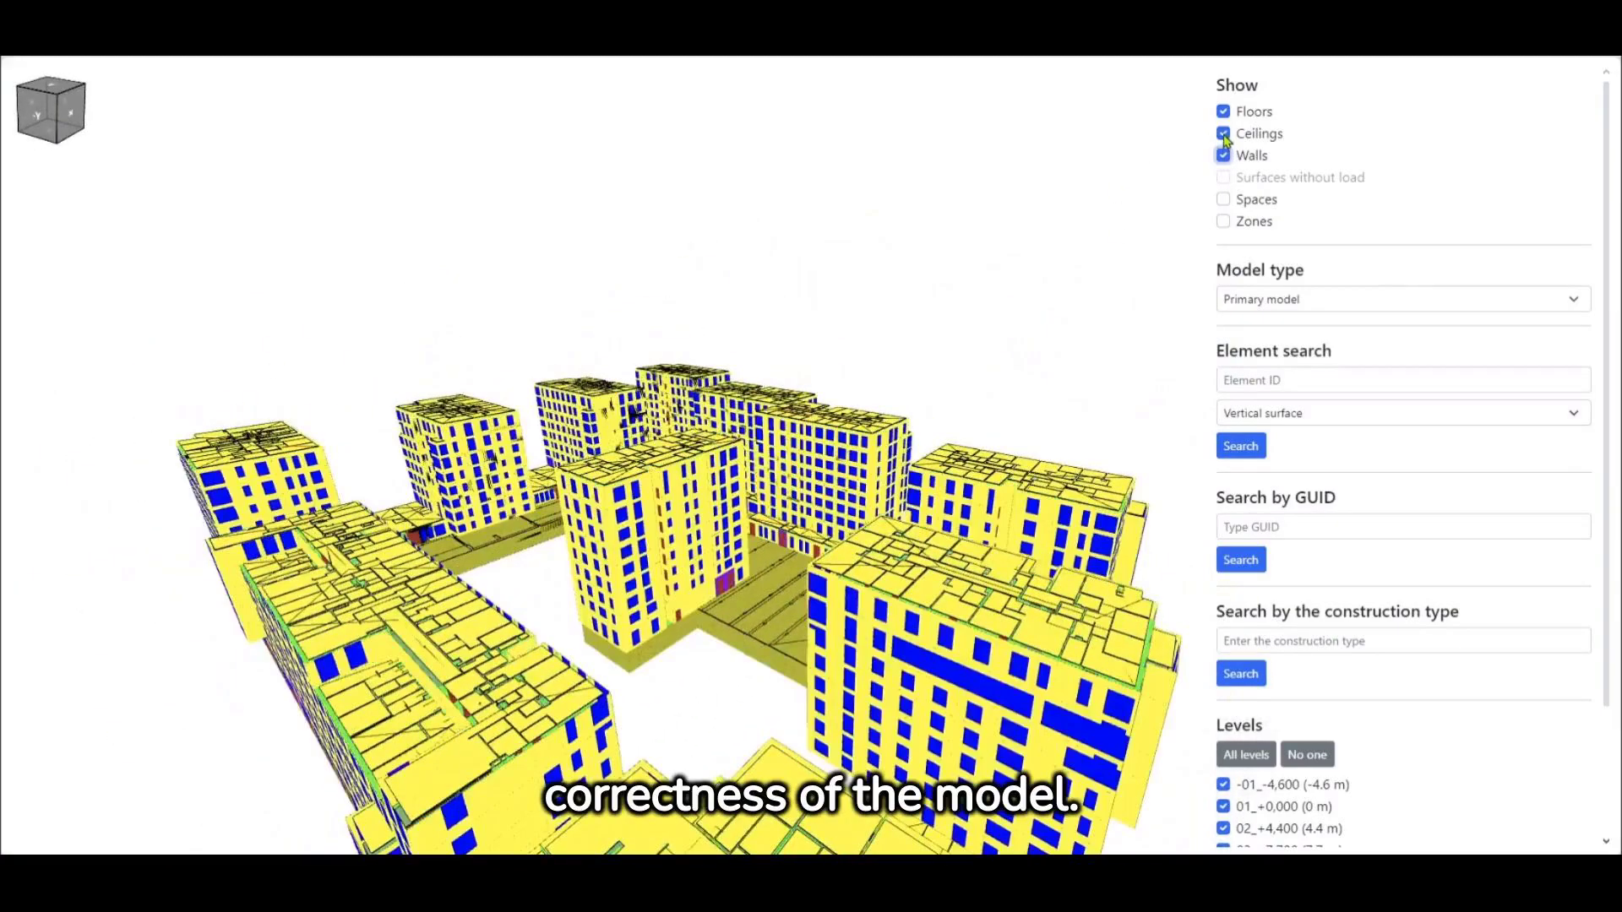
# Hide the ceilings and floors to inspect the walls alone, and show both again
pyautogui.click(1223, 133)
pyautogui.click(1223, 111)
pyautogui.moveTo(1108, 236); pyautogui.dragTo(836, 300)
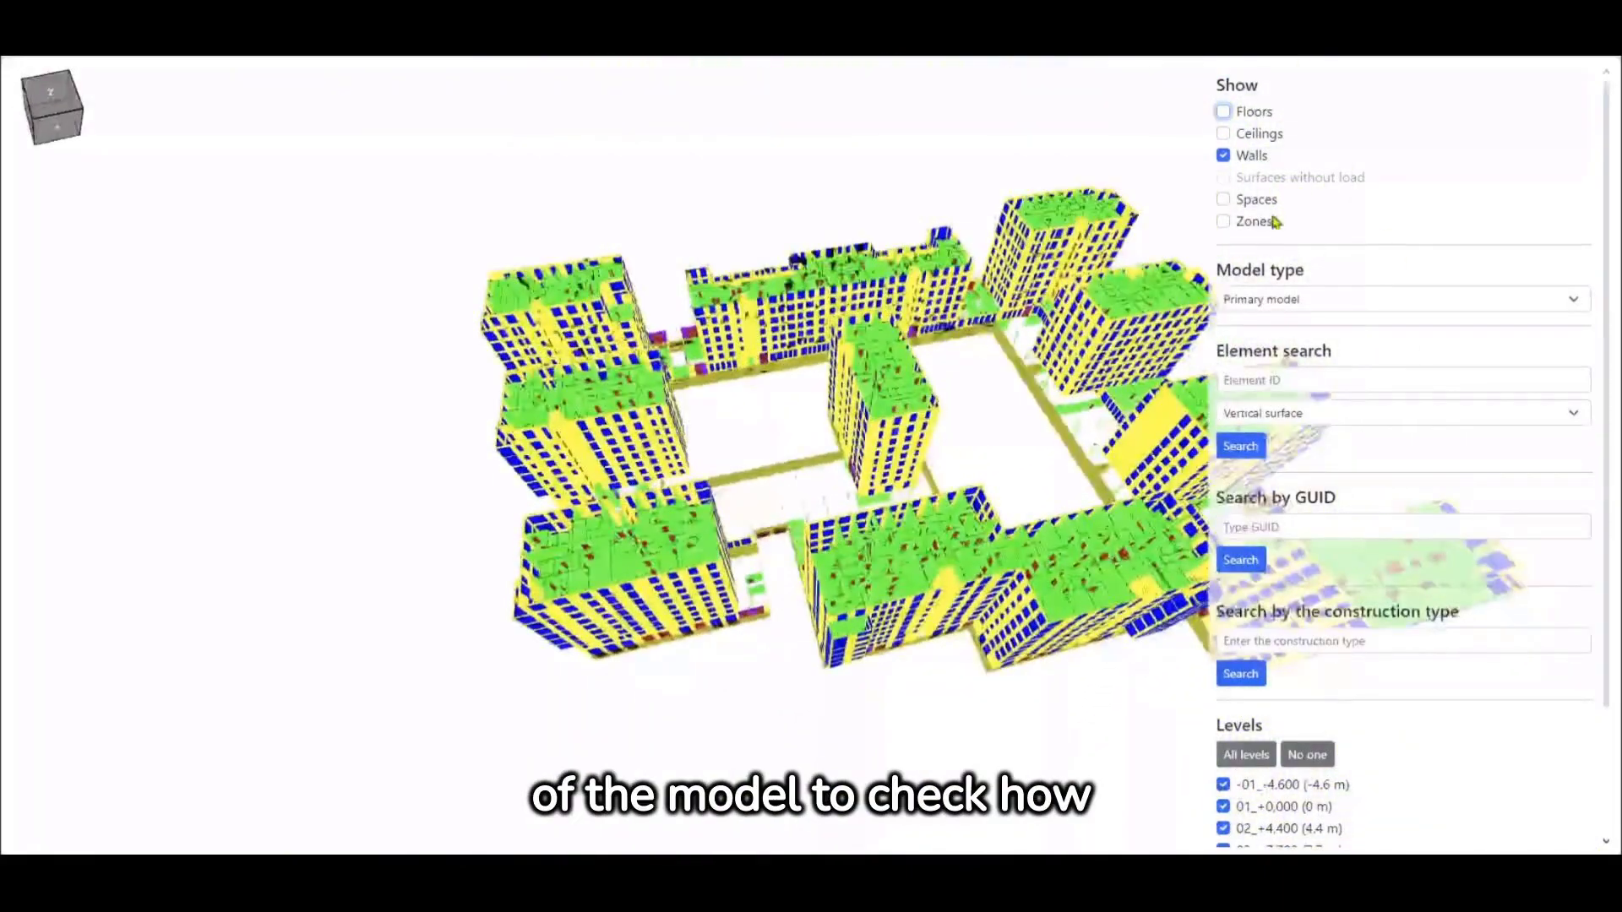
pyautogui.click(1222, 134)
pyautogui.click(1222, 112)
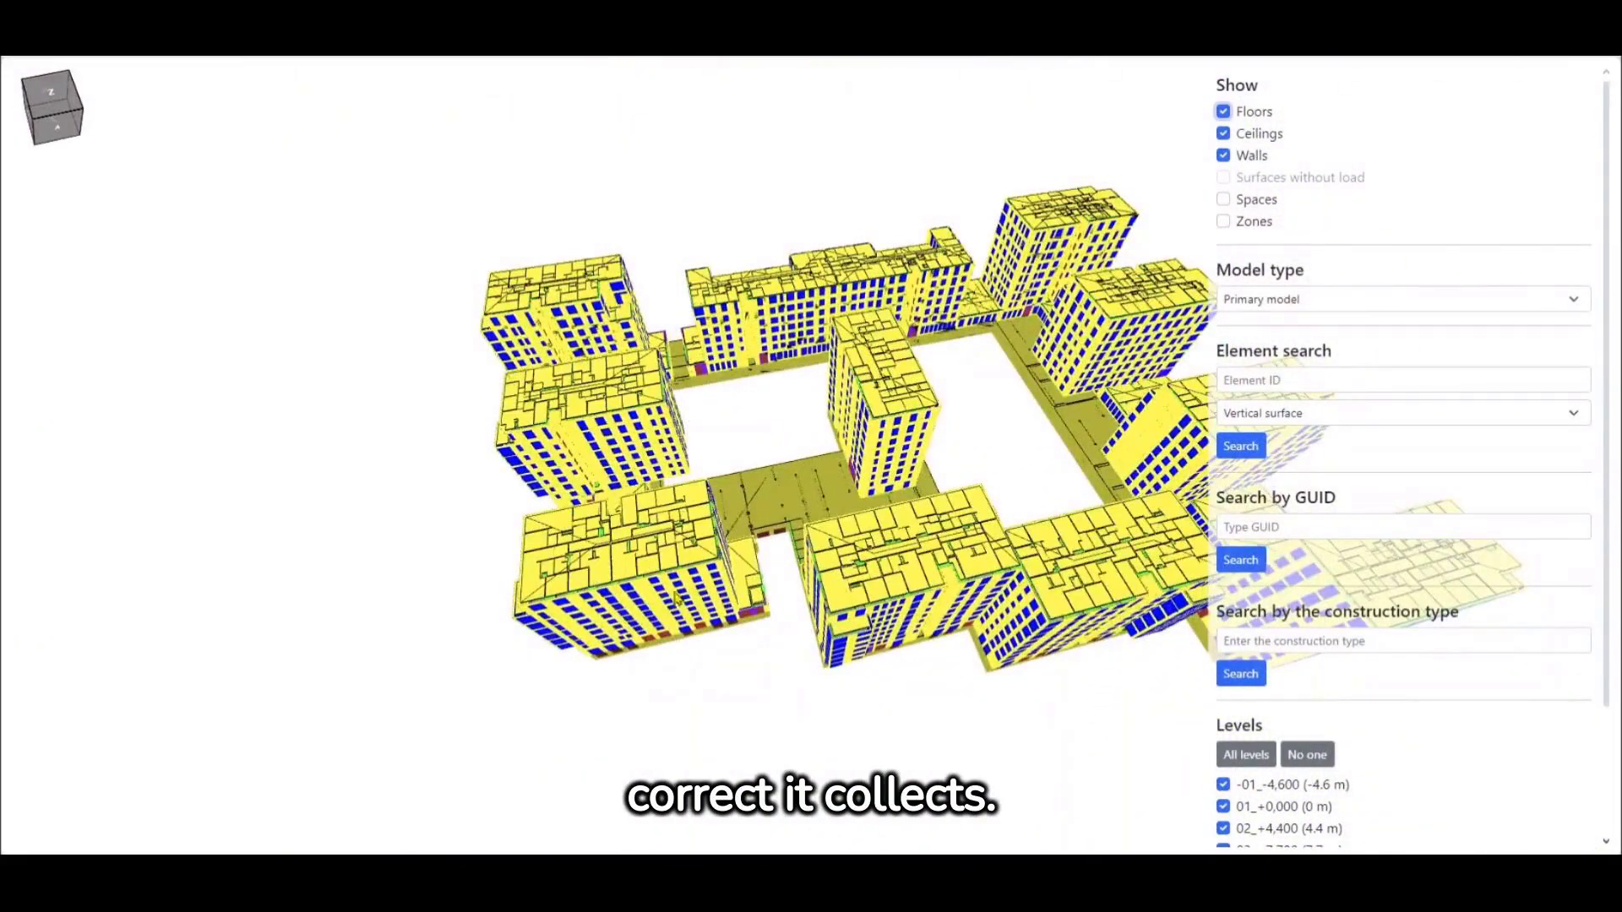
# Select a vertical surface on the nearest building's facade and read its surface information
pyautogui.moveTo(680, 600); pyautogui.dragTo(615, 644)
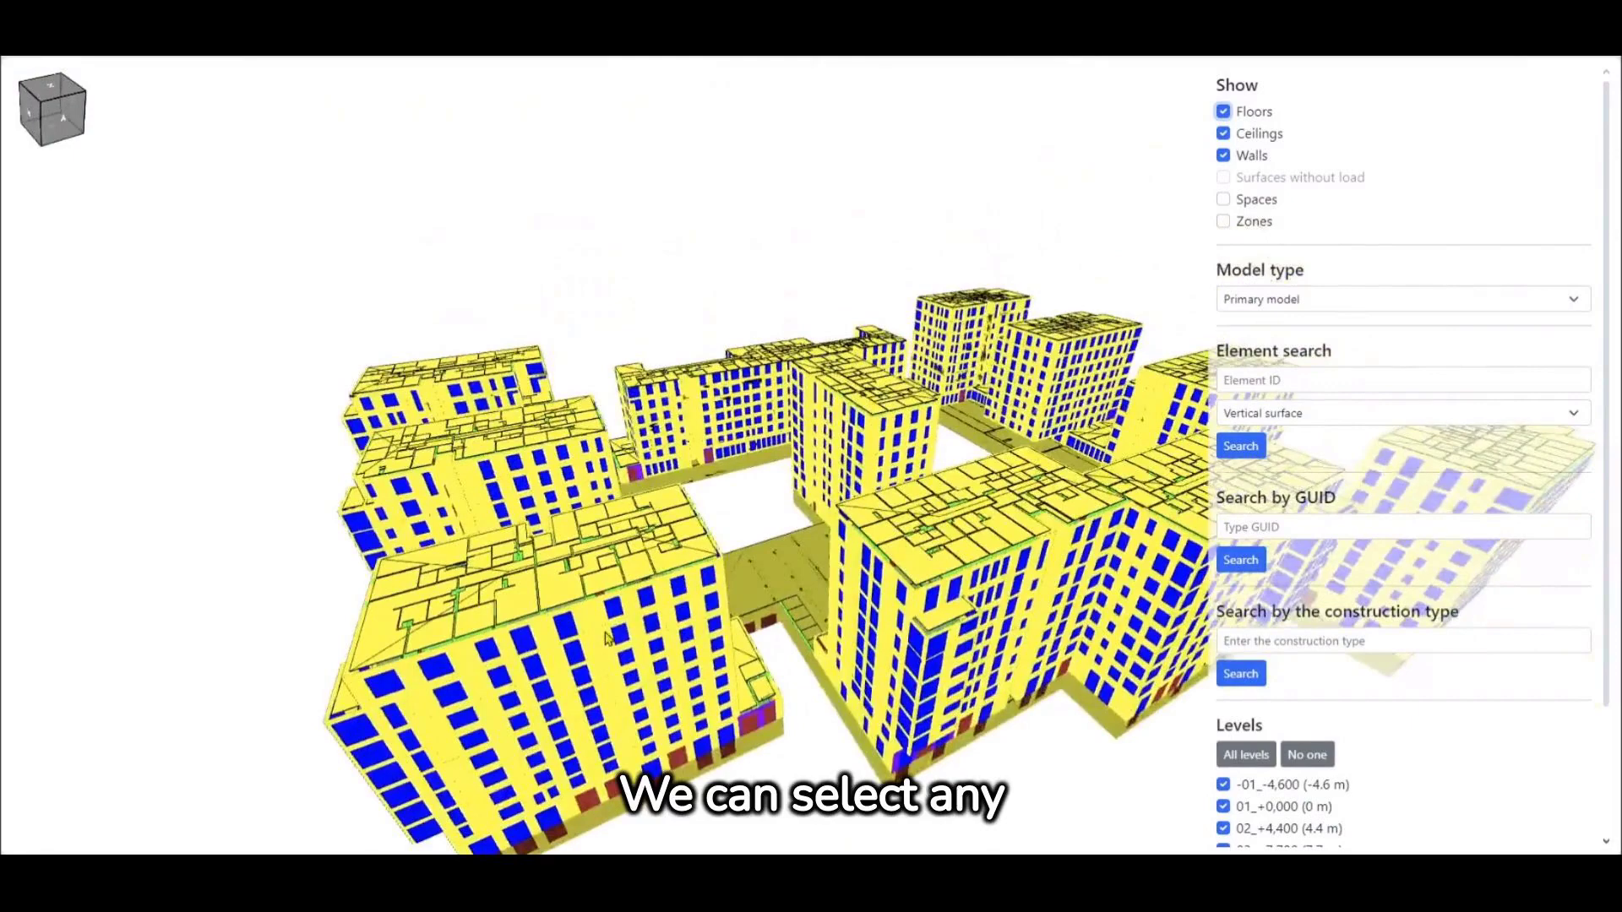
pyautogui.click(606, 640)
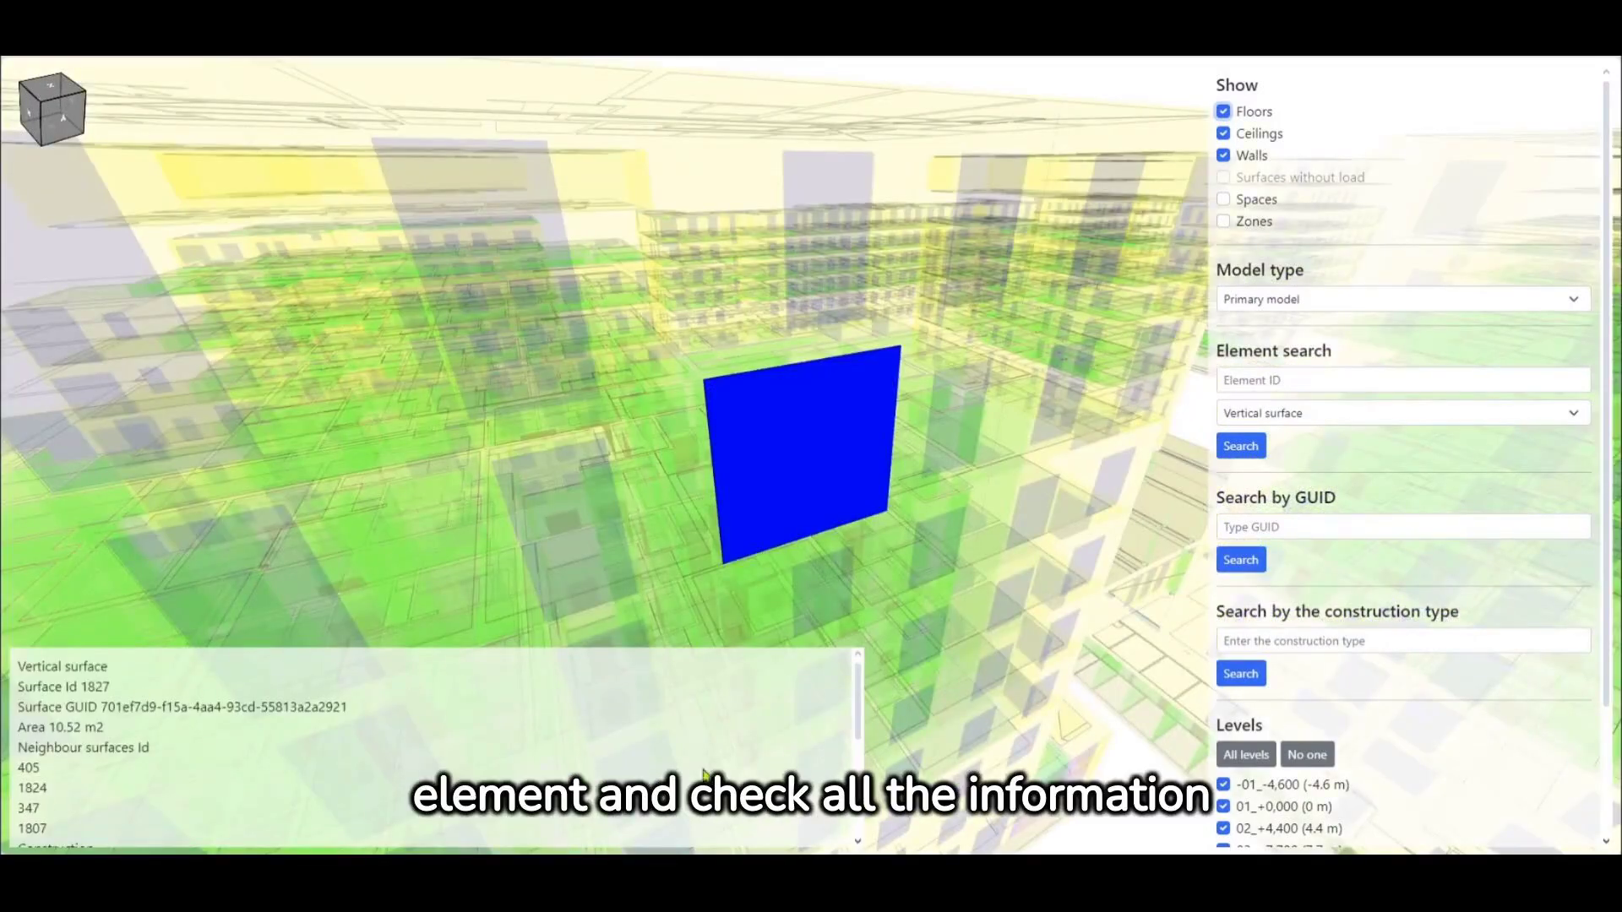
pyautogui.scroll(-6, 120, 732)
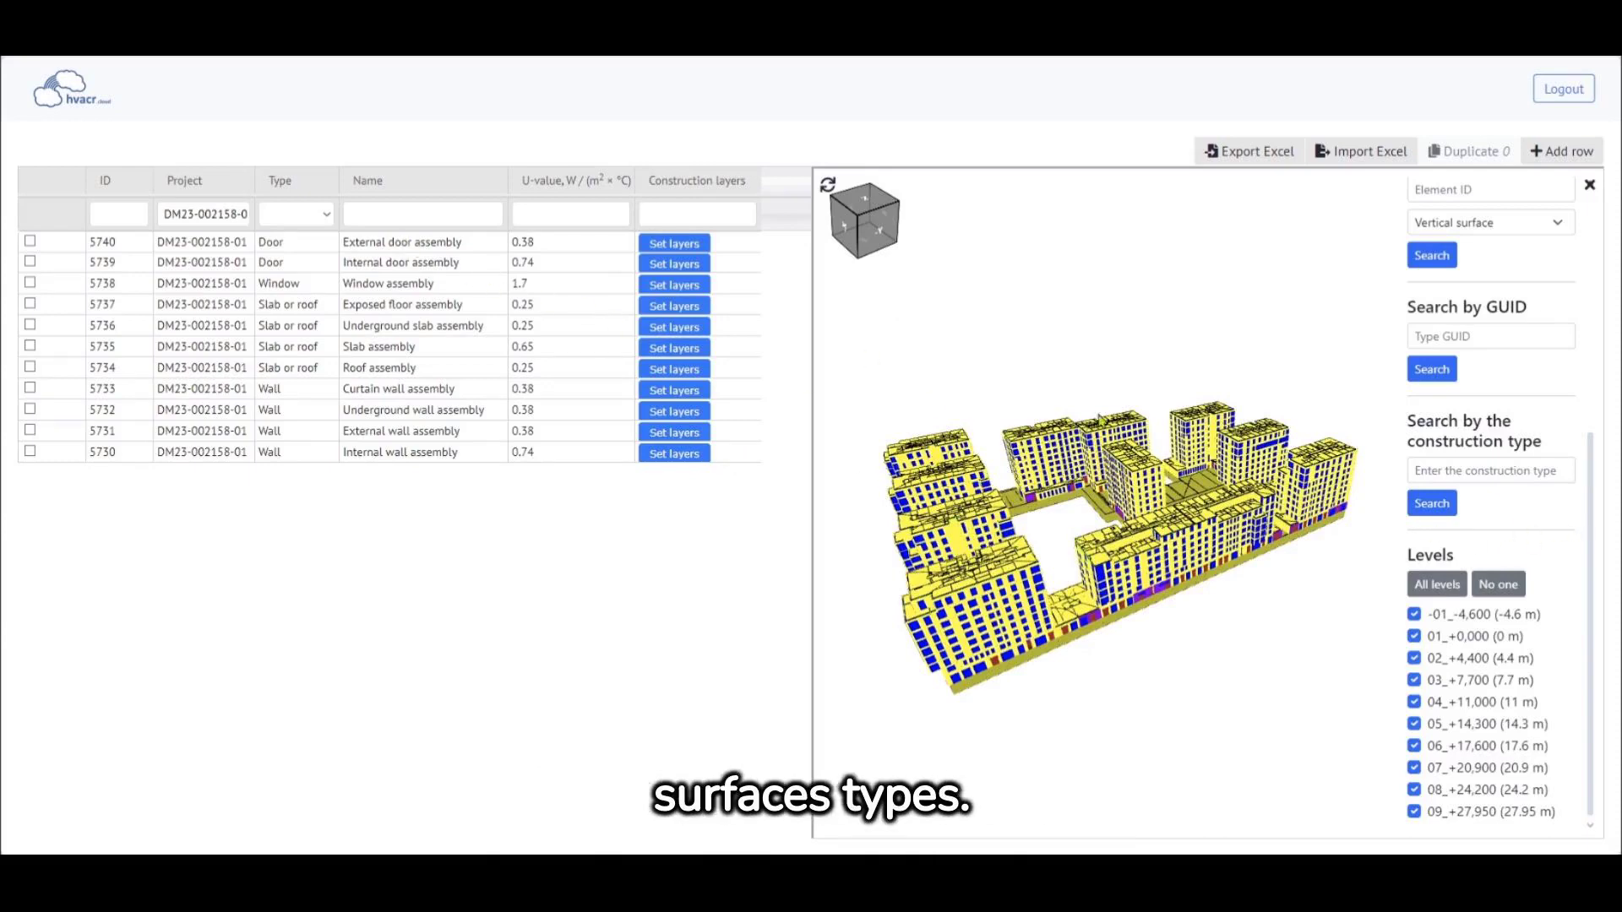
# Highlight the external door, internal door and window assemblies from the constructions table one by one in the model
pyautogui.click(424, 241)
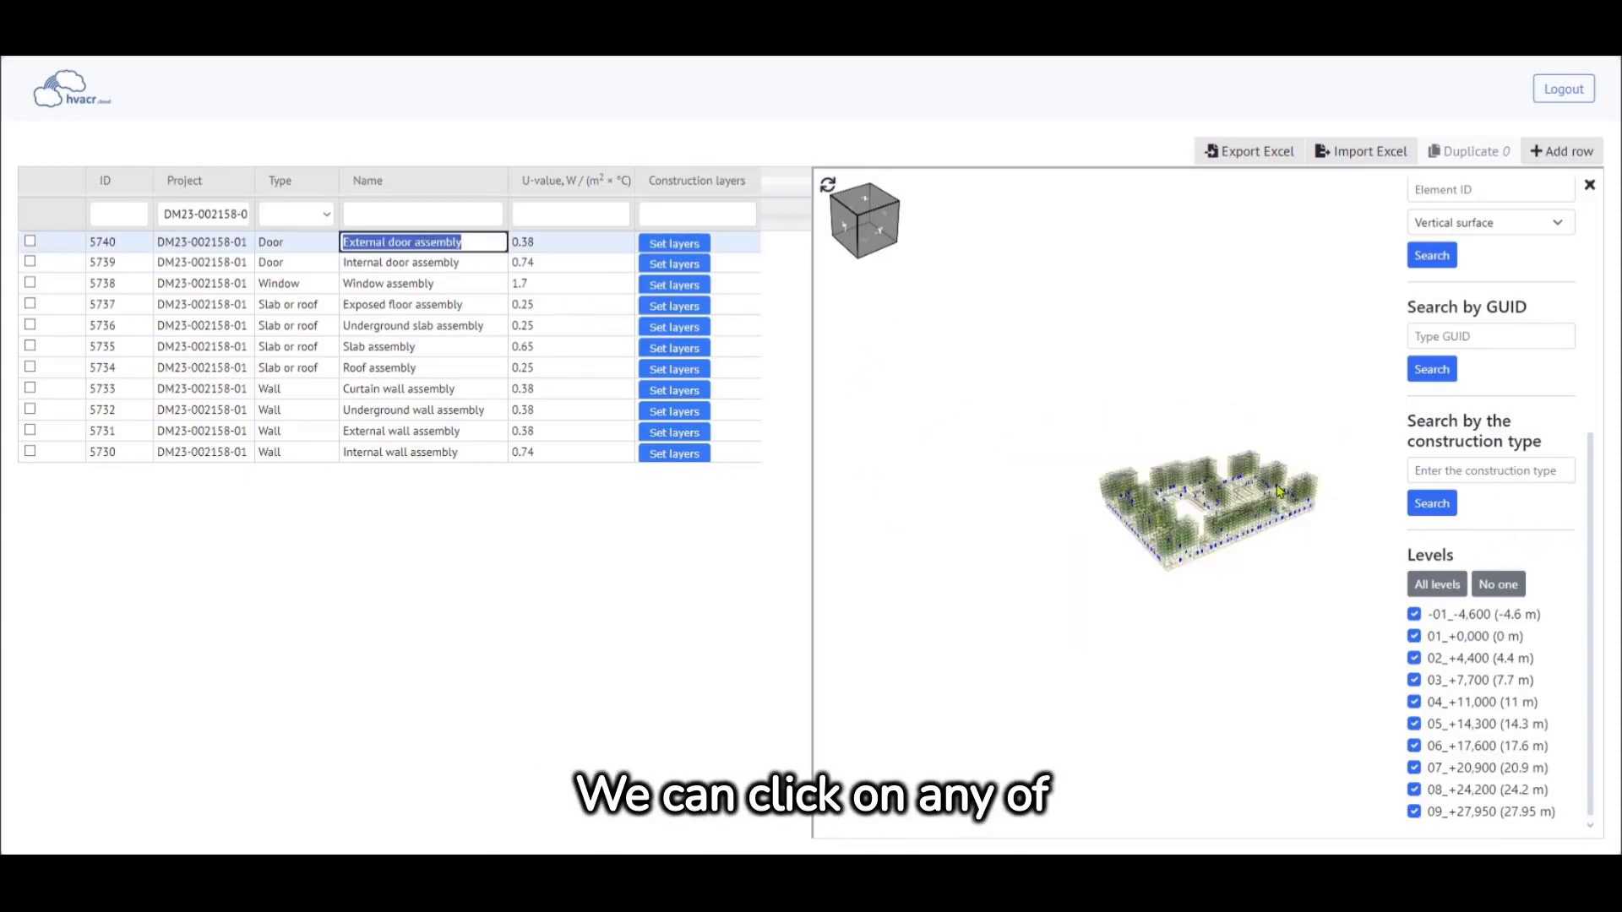
pyautogui.scroll(5, 1278, 491)
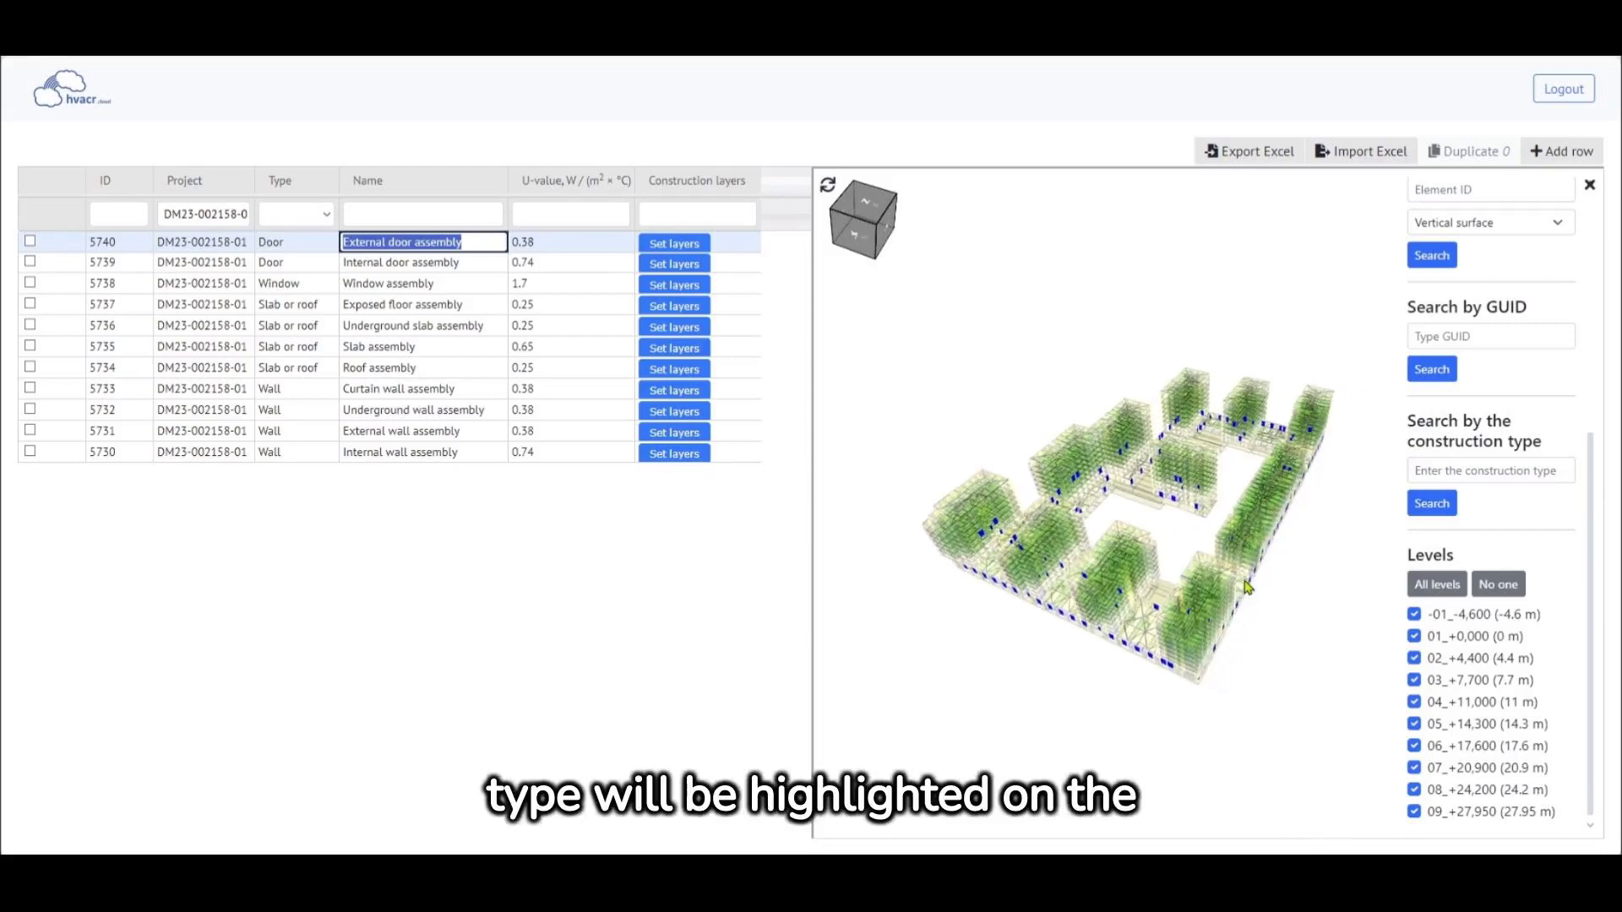
pyautogui.scroll(1, 1248, 588)
pyautogui.moveTo(1247, 587); pyautogui.dragTo(1200, 581)
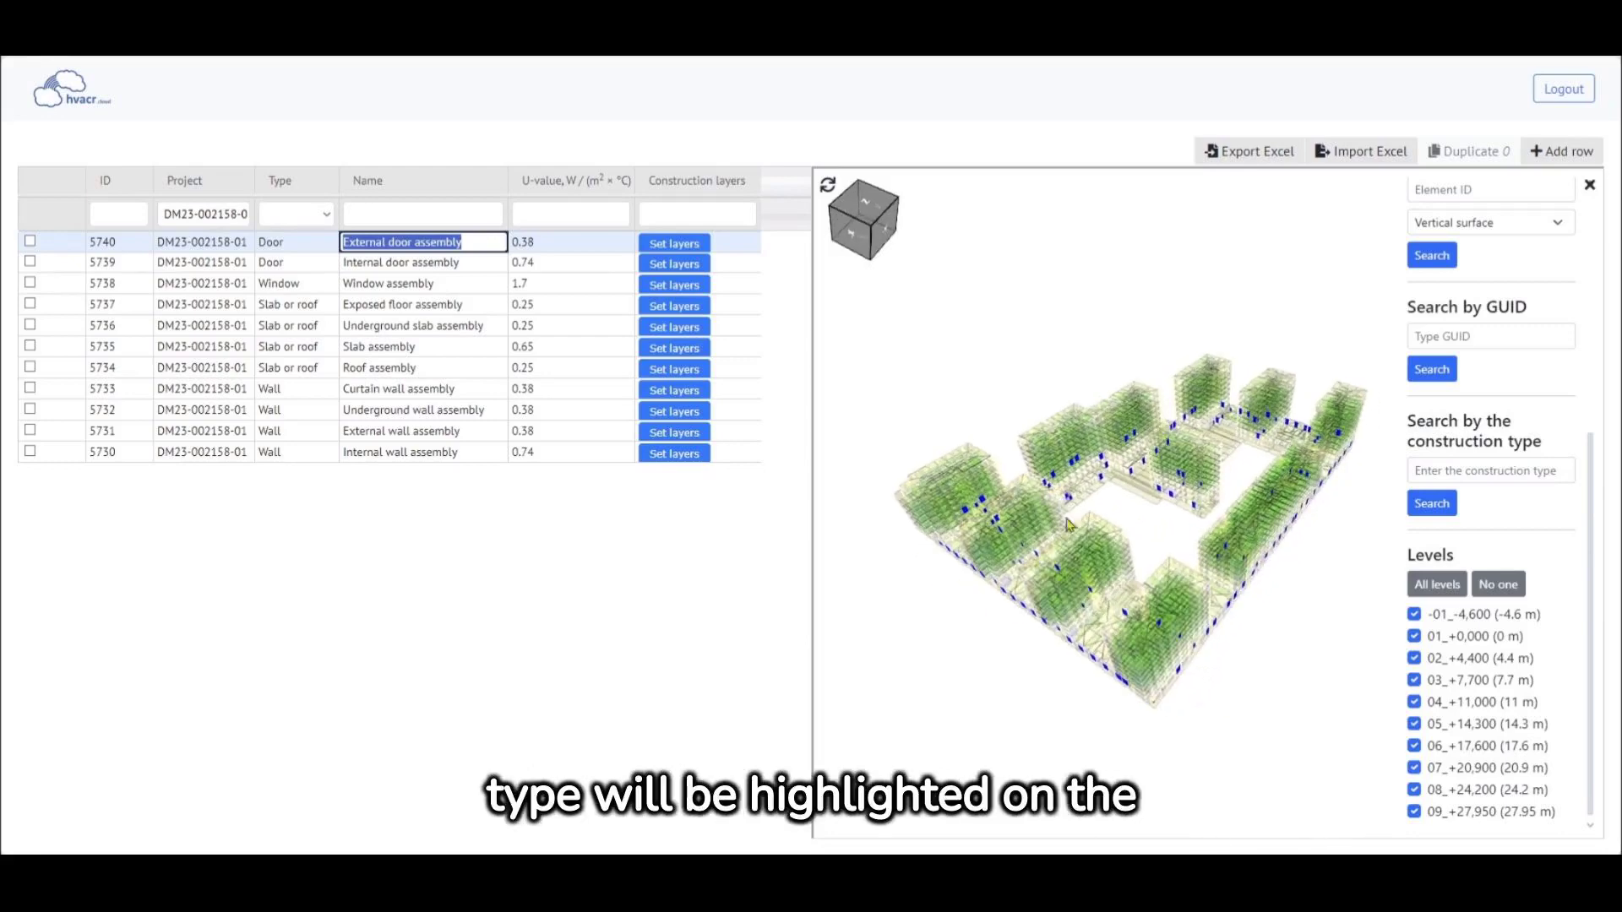
pyautogui.click(430, 264)
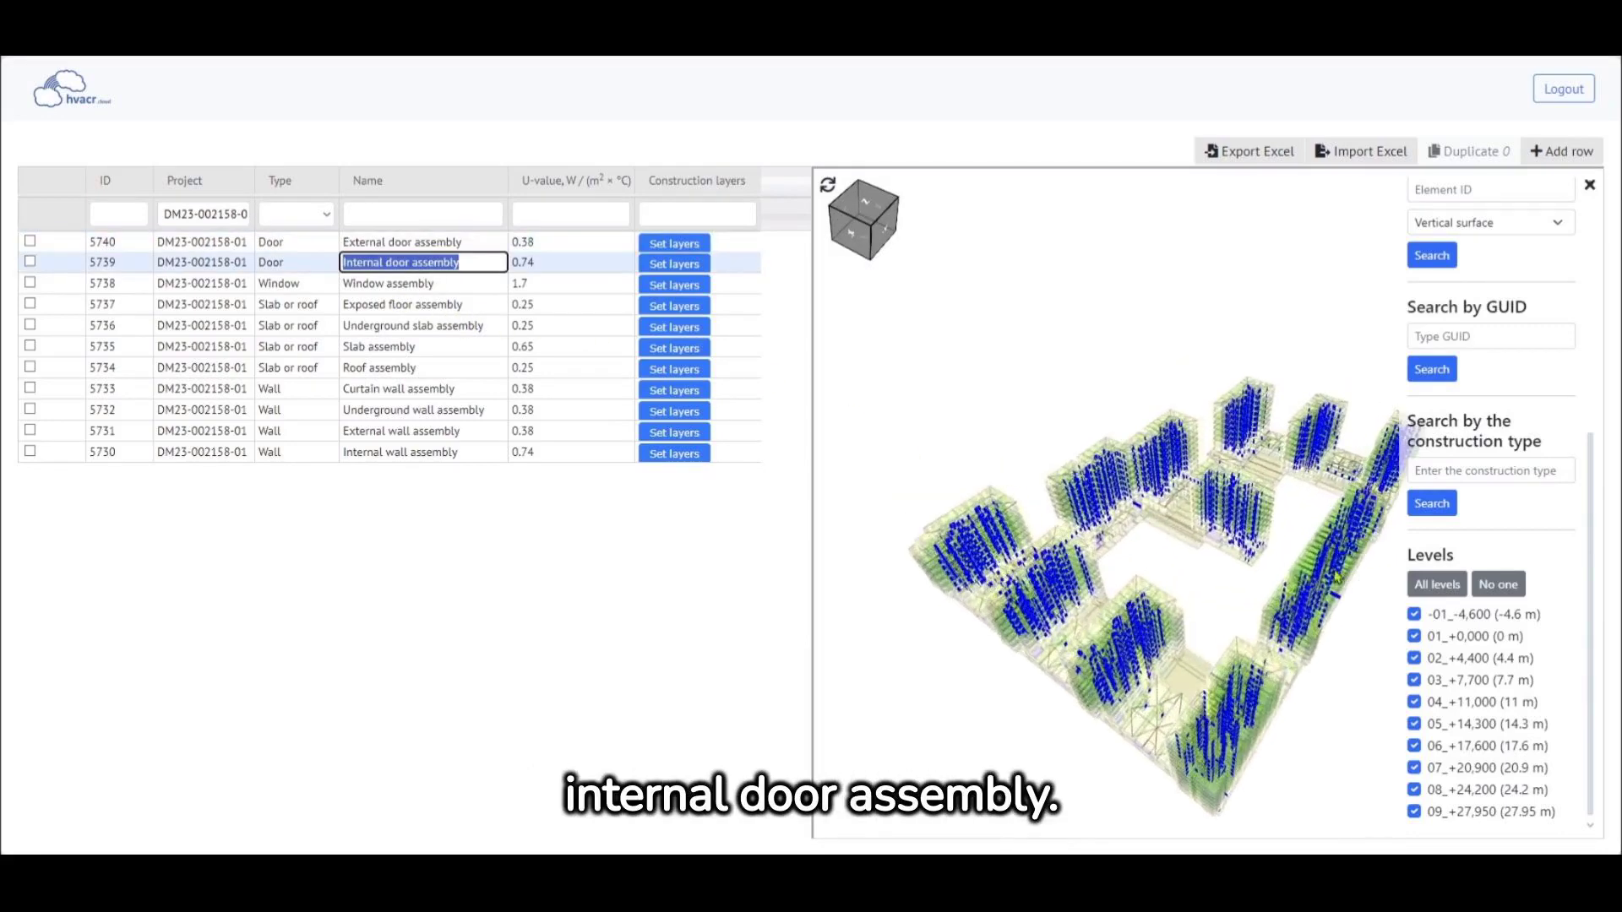
pyautogui.click(430, 284)
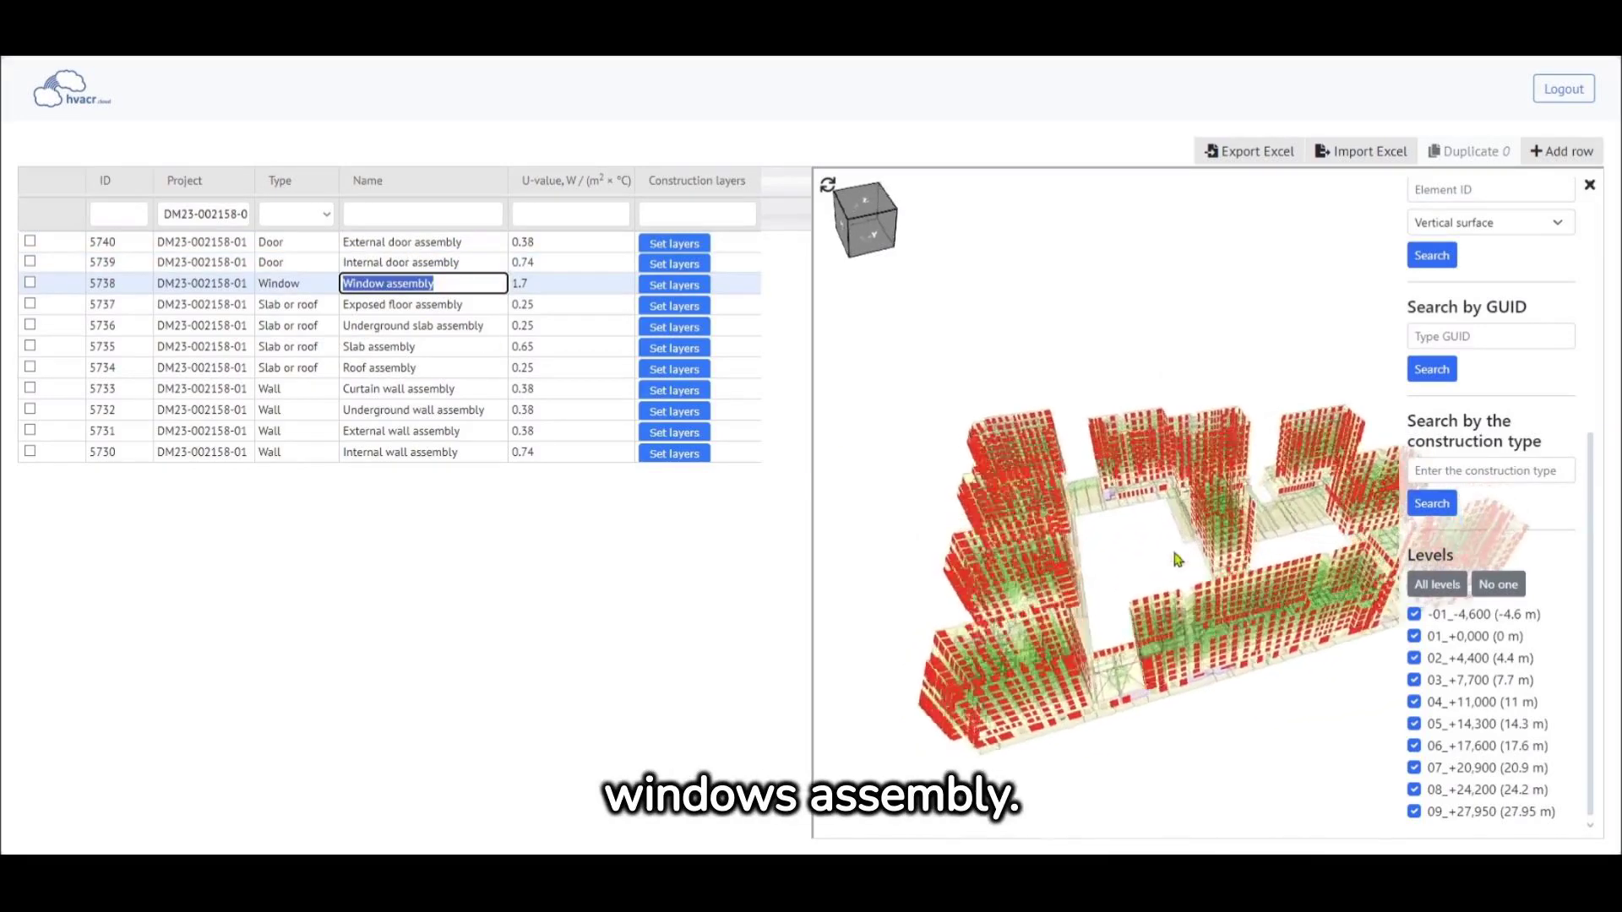
# Highlight the underground slab assembly and the roof assembly from the constructions table in the model and inspect their surfaces
pyautogui.click(430, 330)
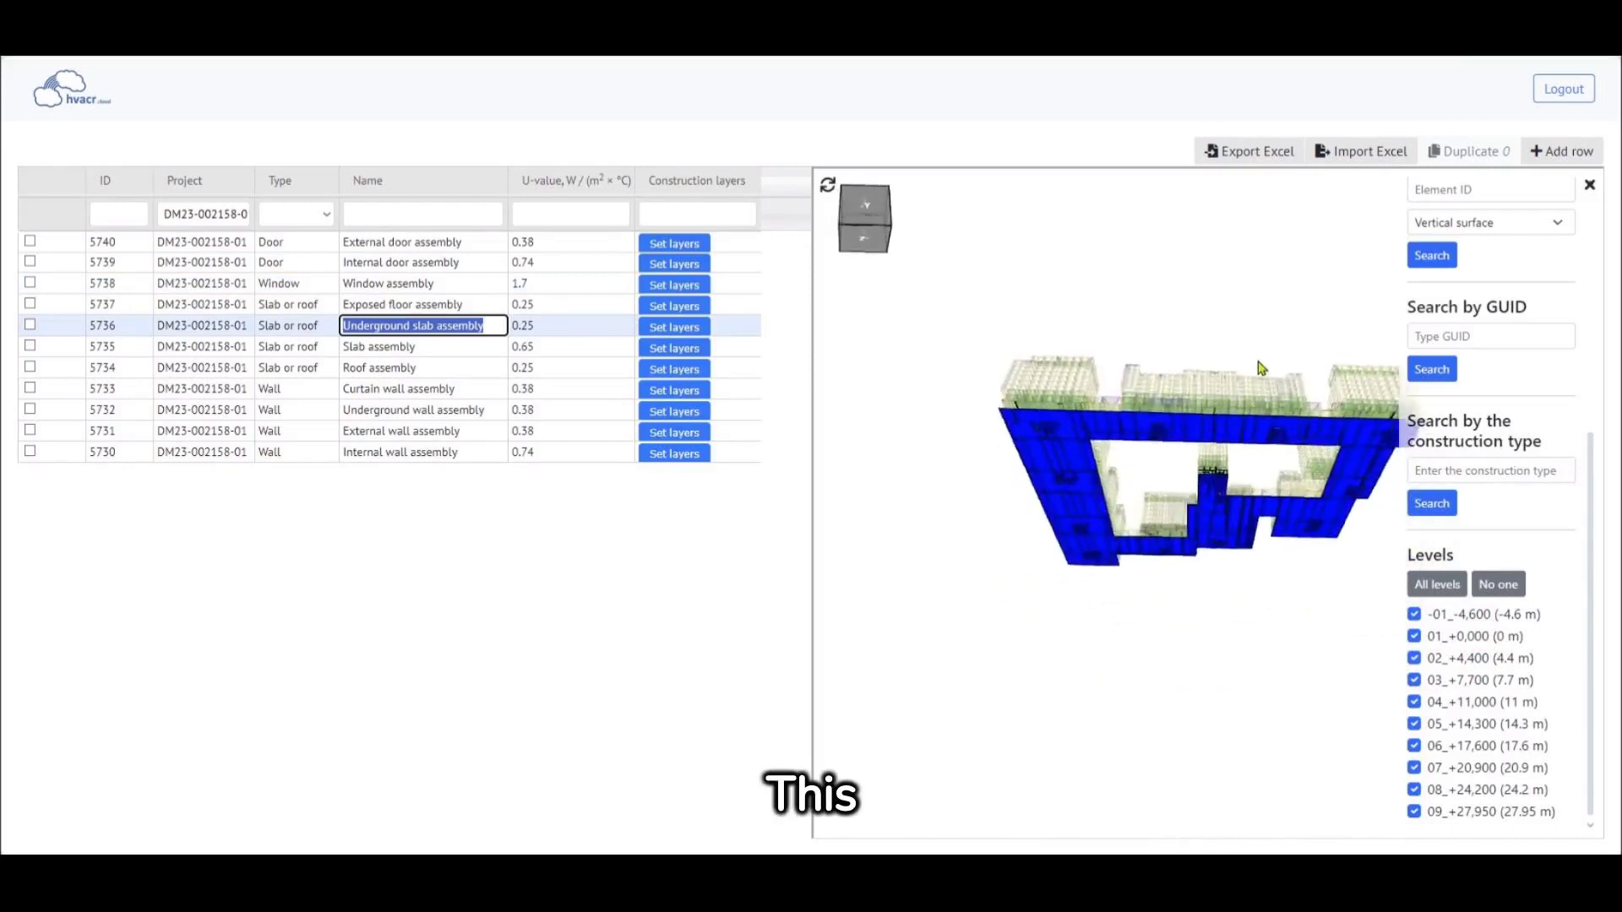
pyautogui.moveTo(1261, 368)
pyautogui.mouseDown()
pyautogui.moveTo(1225, 372)
pyautogui.moveTo(1257, 396)
pyautogui.mouseUp()
pyautogui.click(404, 367)
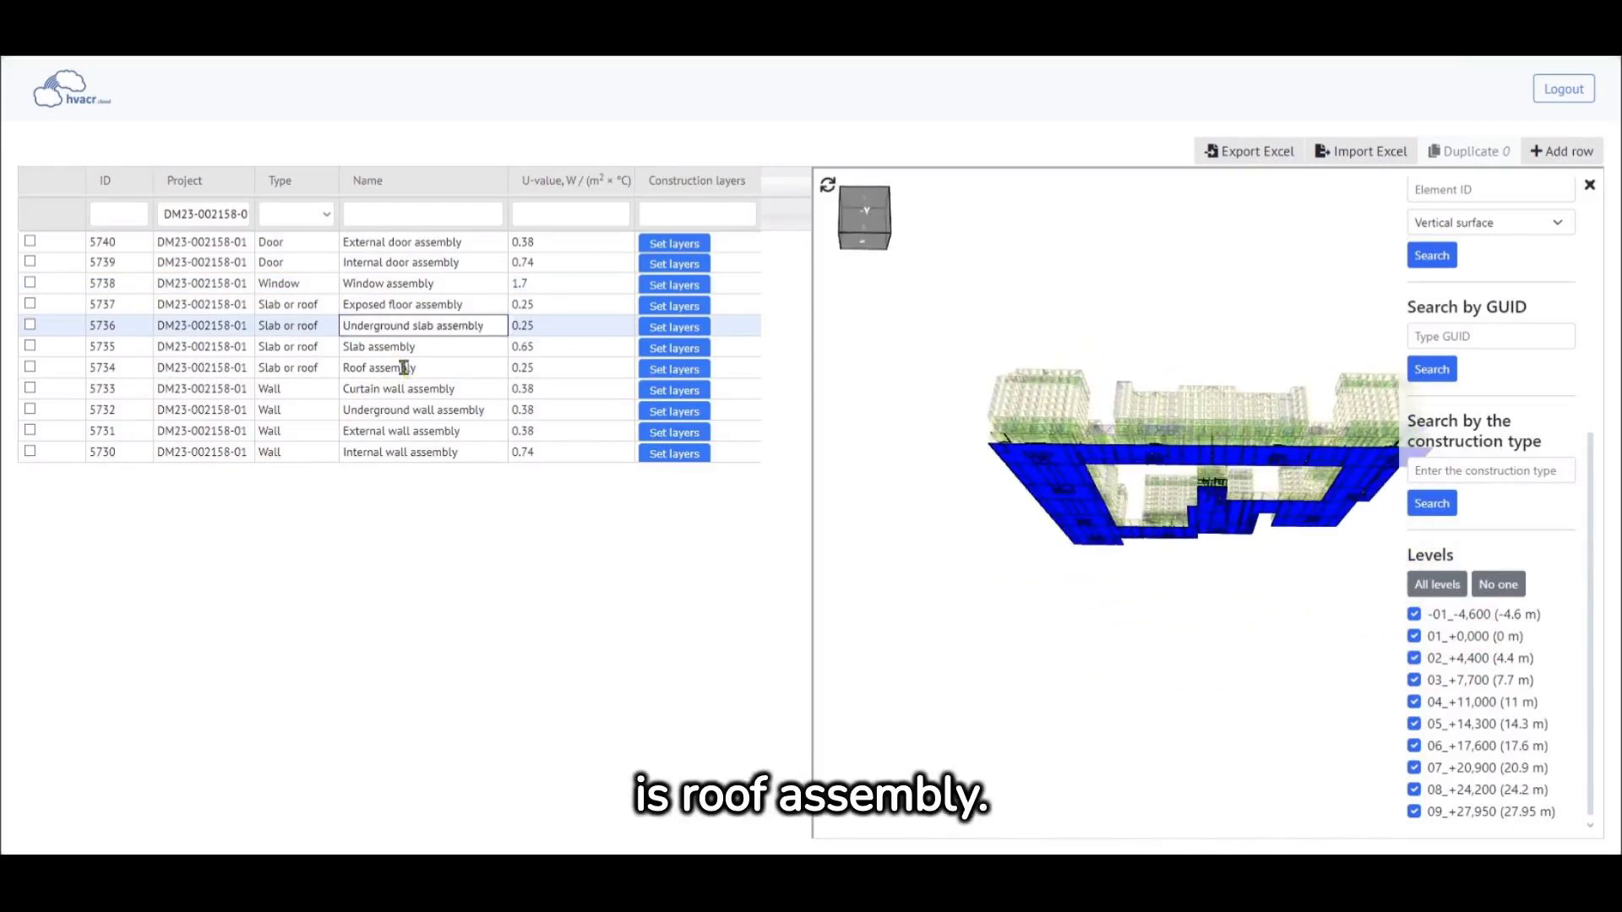
pyautogui.click(404, 368)
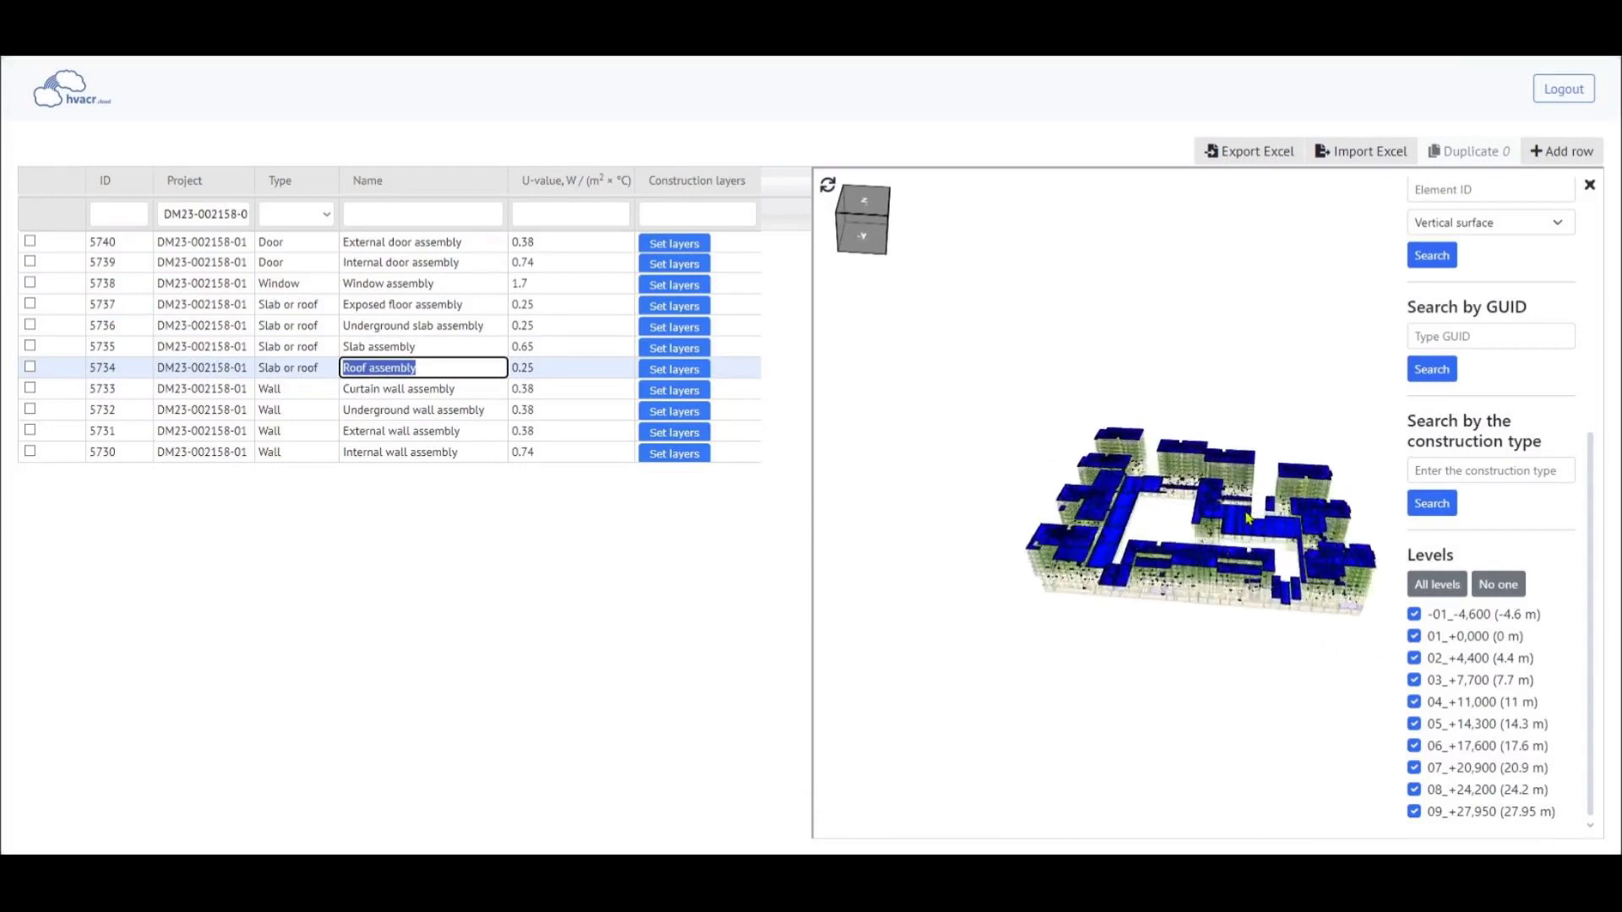
pyautogui.moveTo(1249, 518); pyautogui.dragTo(1189, 564)
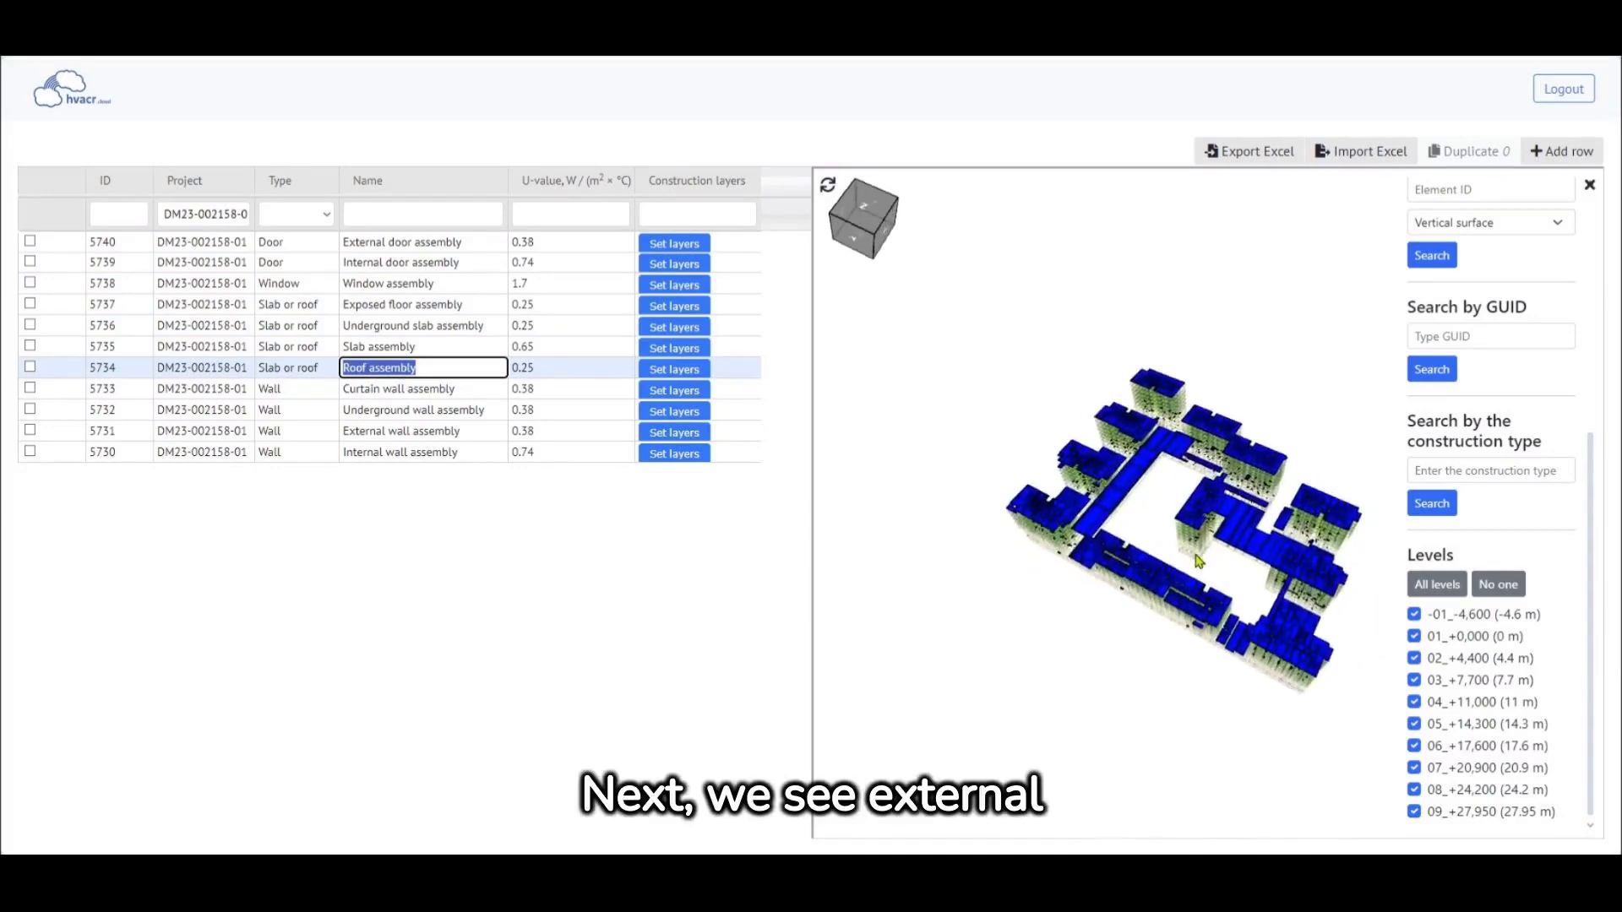
# Highlight the external and internal wall assemblies one by one, inspect them in the model, and close the model viewer
pyautogui.click(471, 435)
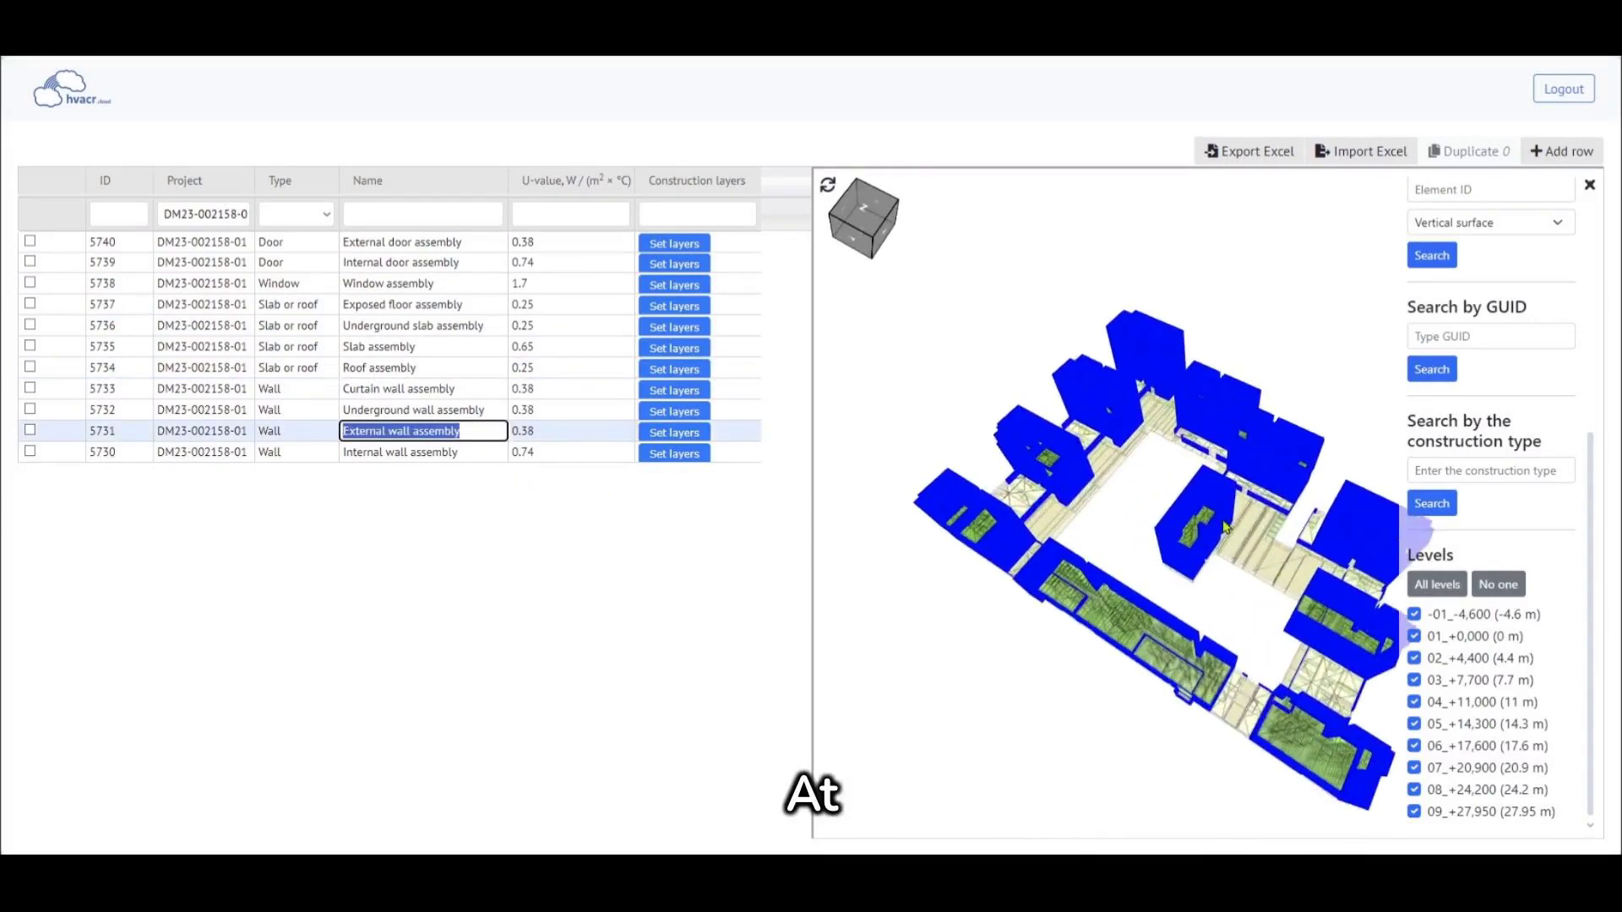
pyautogui.moveTo(1225, 525); pyautogui.dragTo(1055, 574)
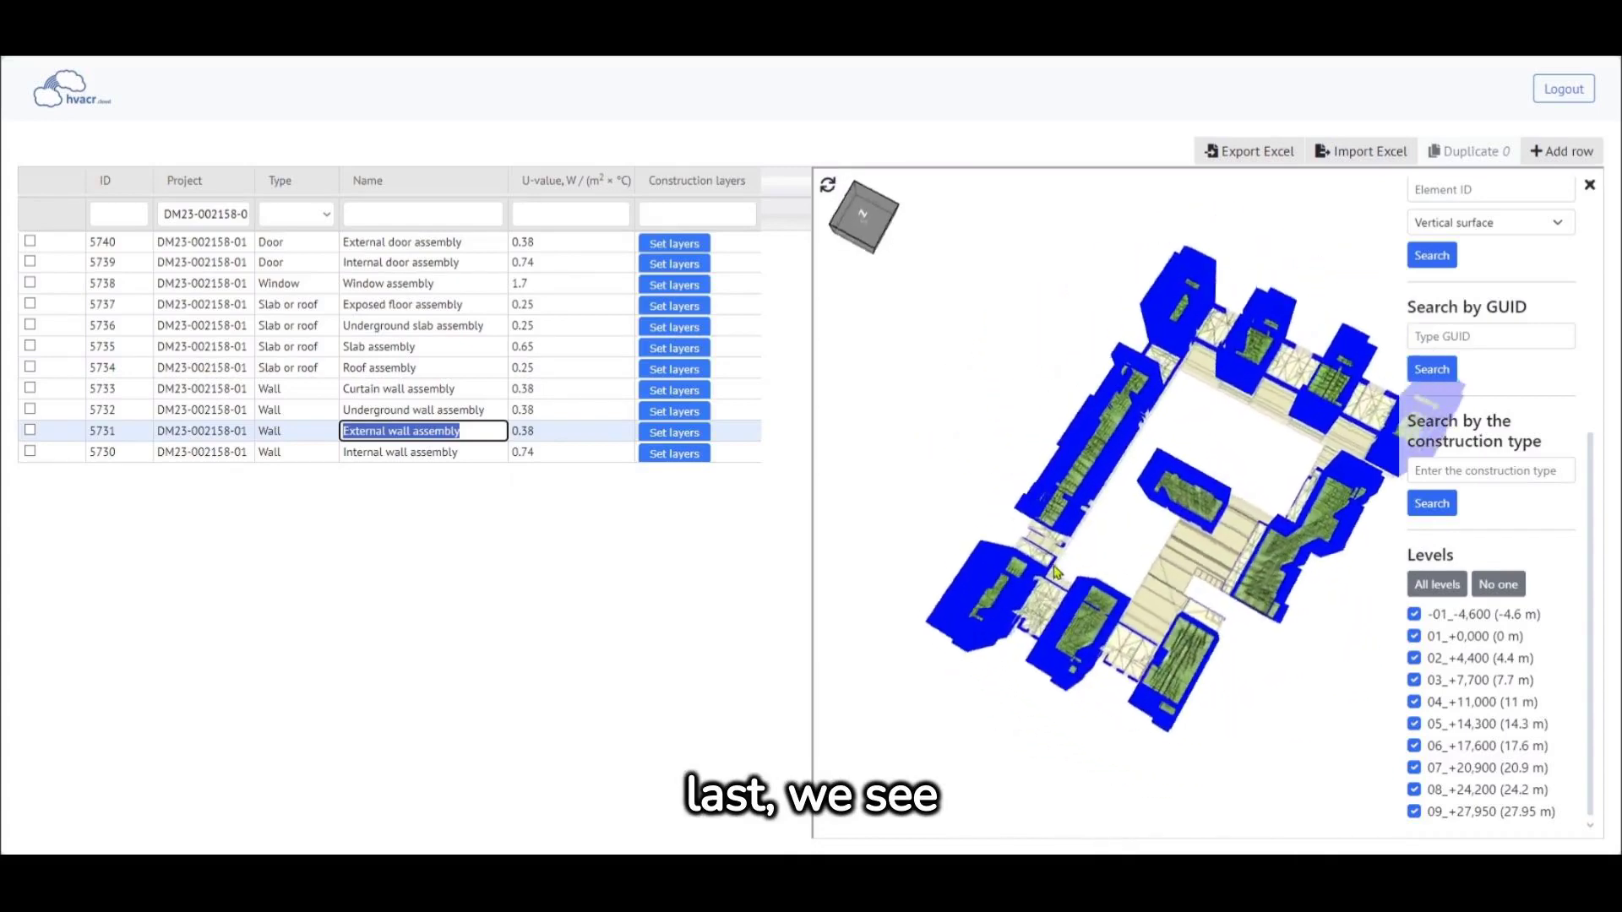
pyautogui.click(439, 452)
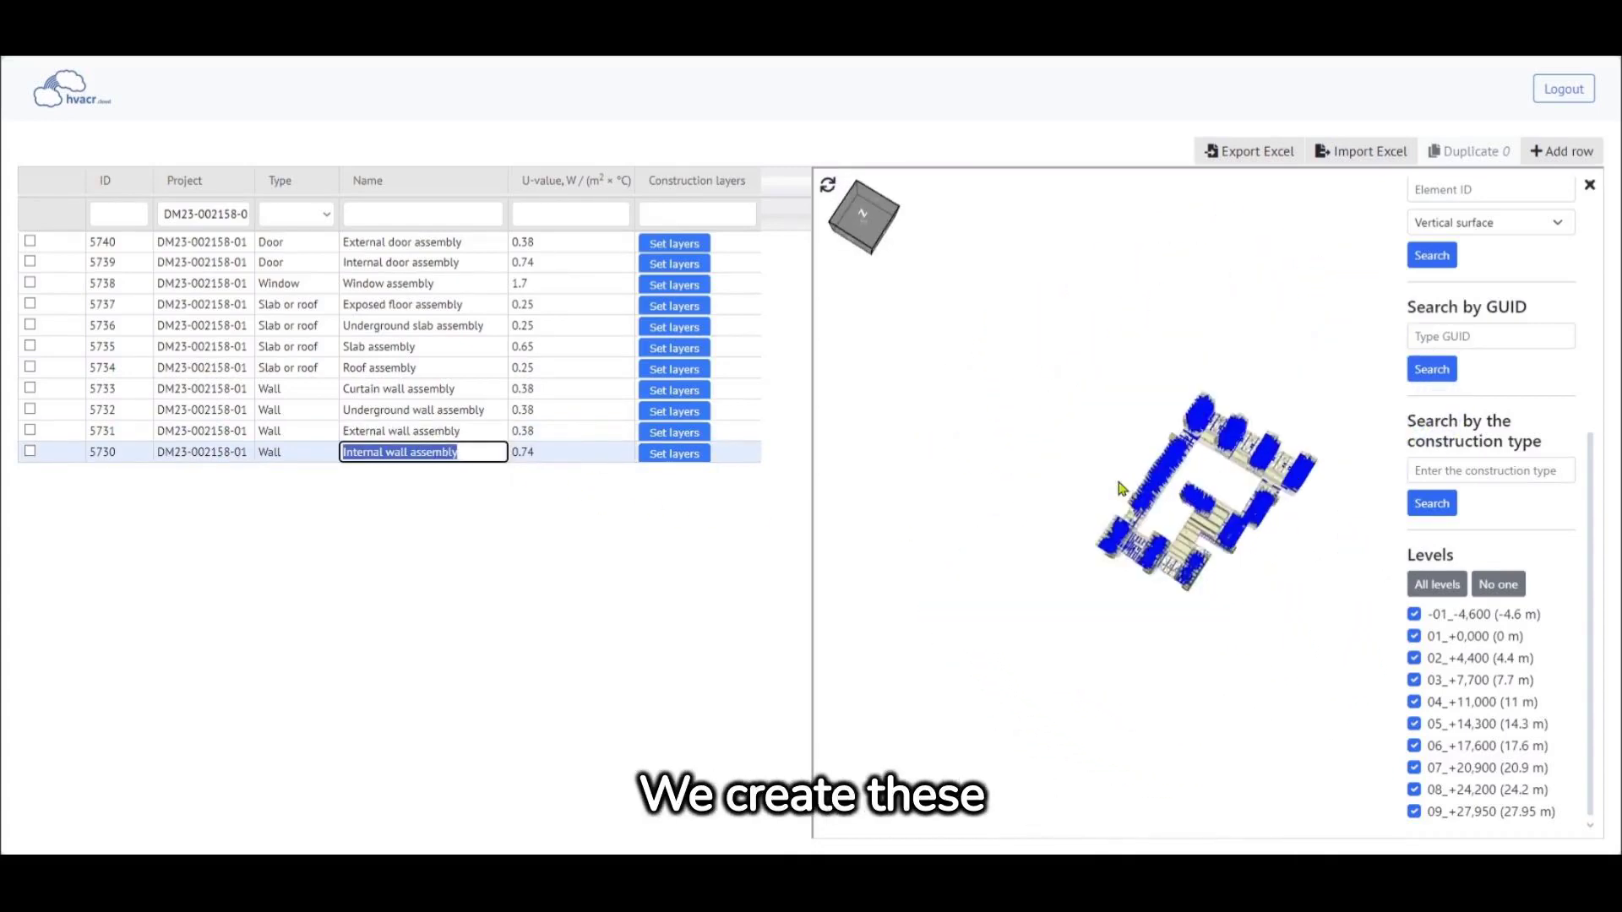
pyautogui.scroll(4, 1185, 522)
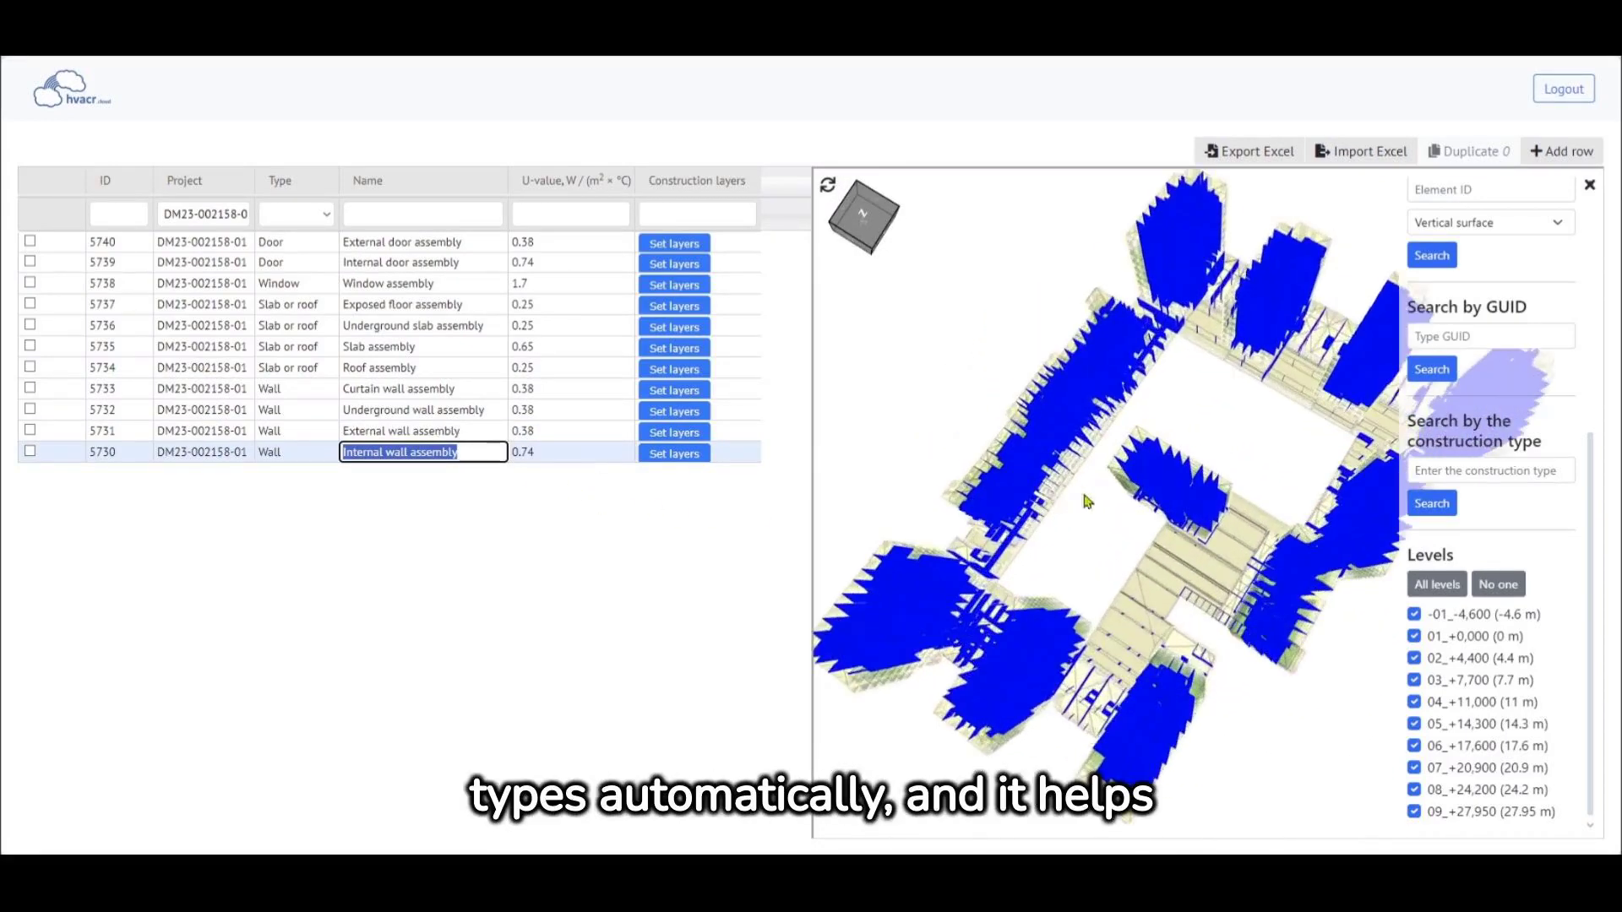
pyautogui.moveTo(1086, 498); pyautogui.dragTo(1248, 455)
pyautogui.scroll(-2, 1101, 483)
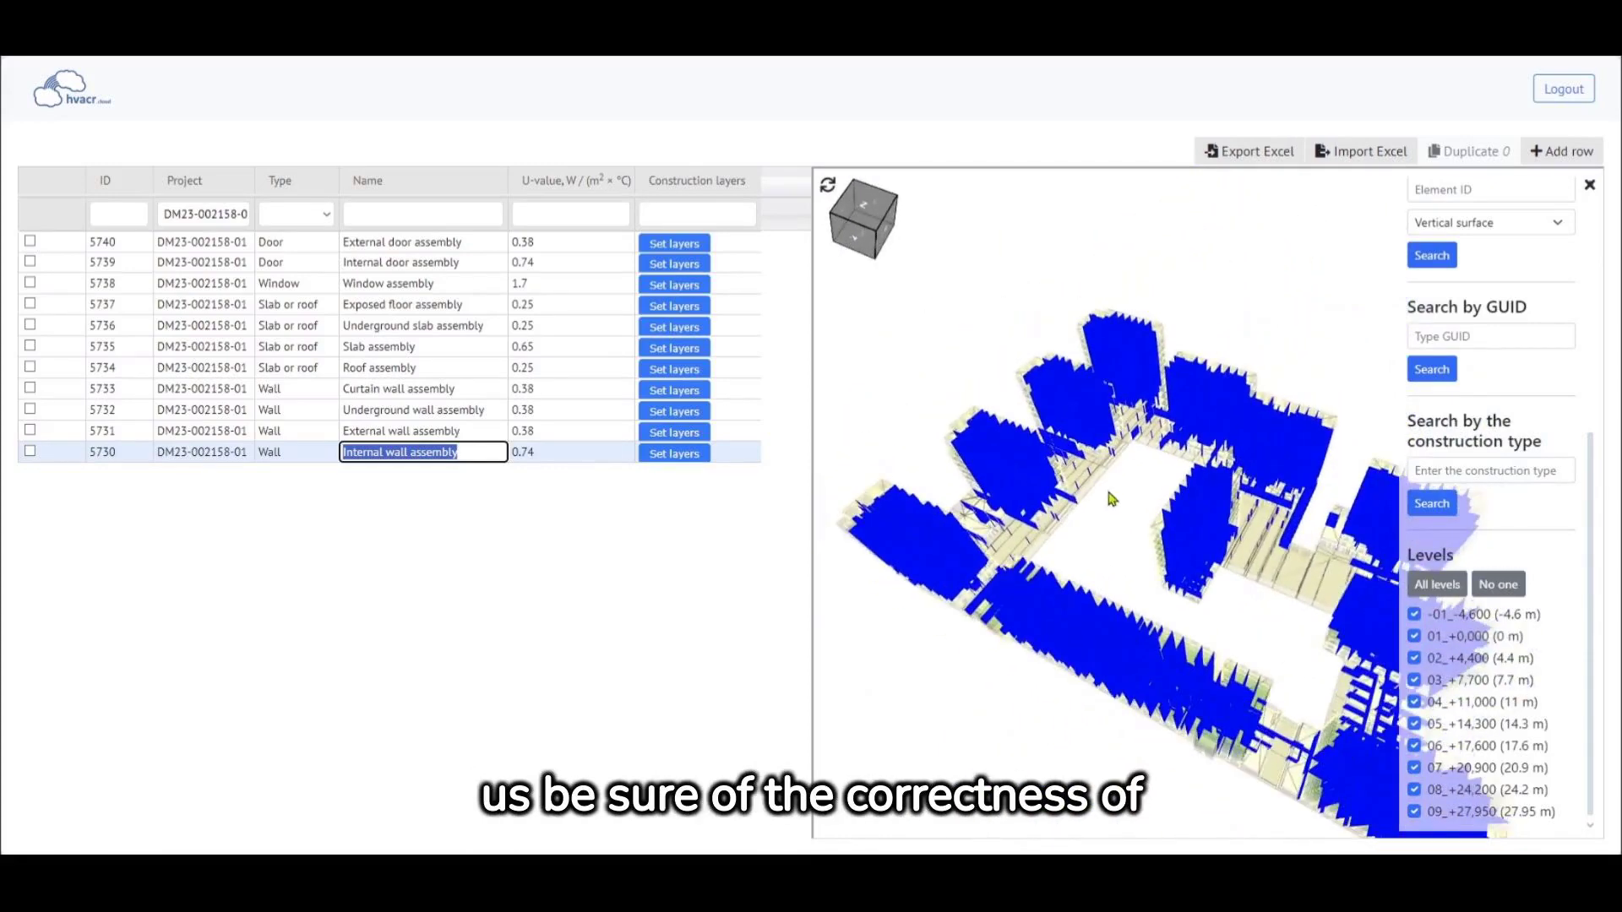
pyautogui.moveTo(1119, 498); pyautogui.dragTo(1188, 501)
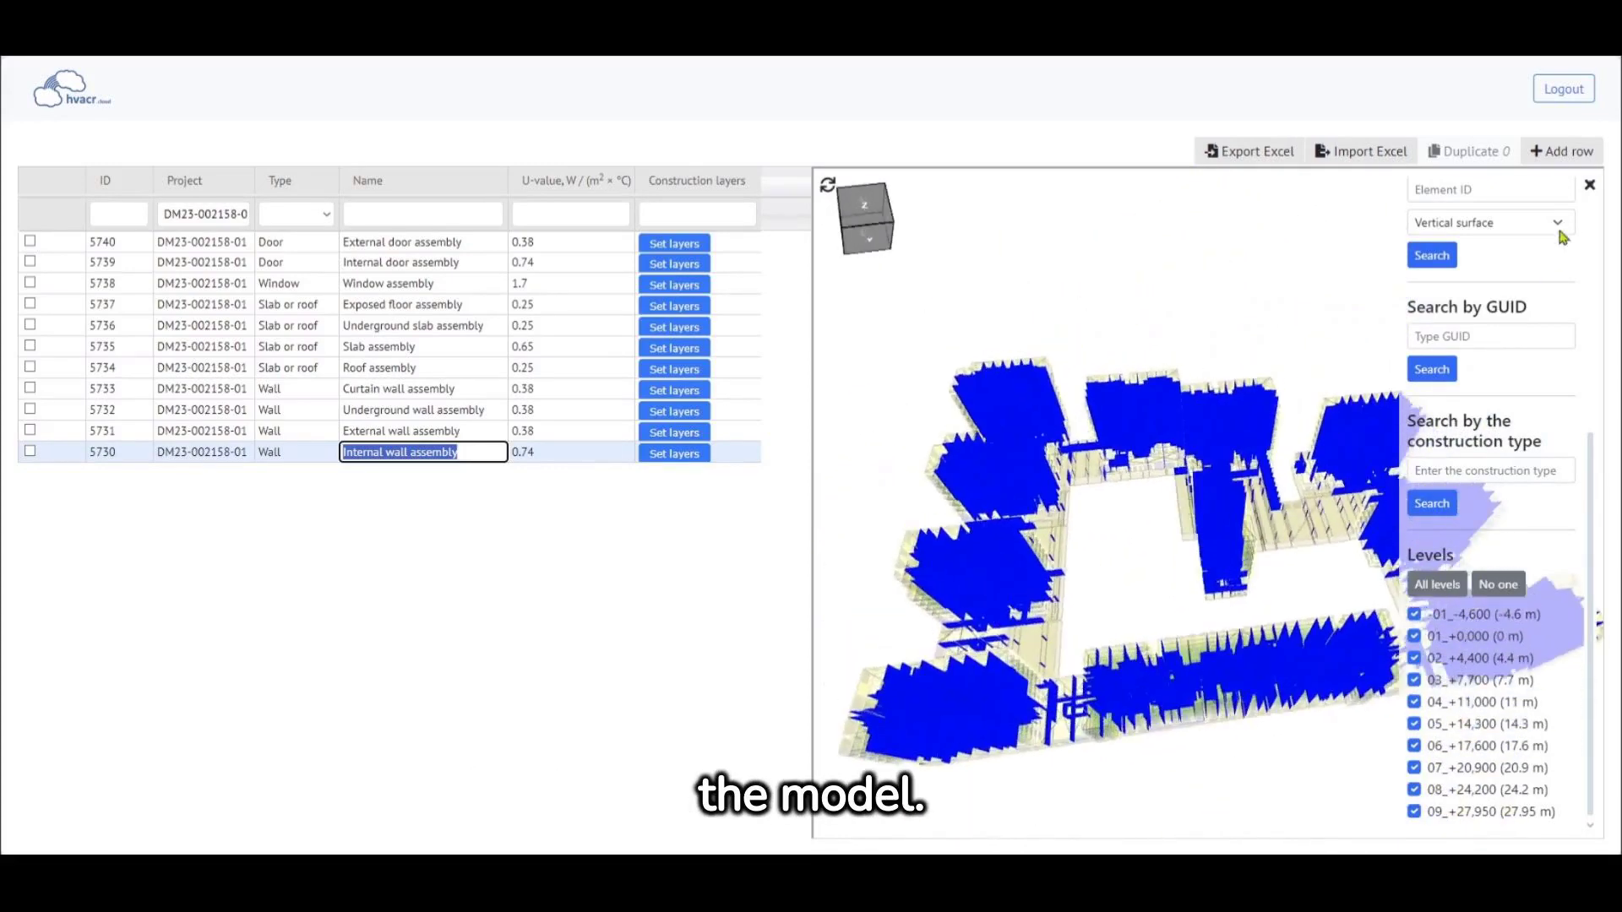
pyautogui.click(1591, 189)
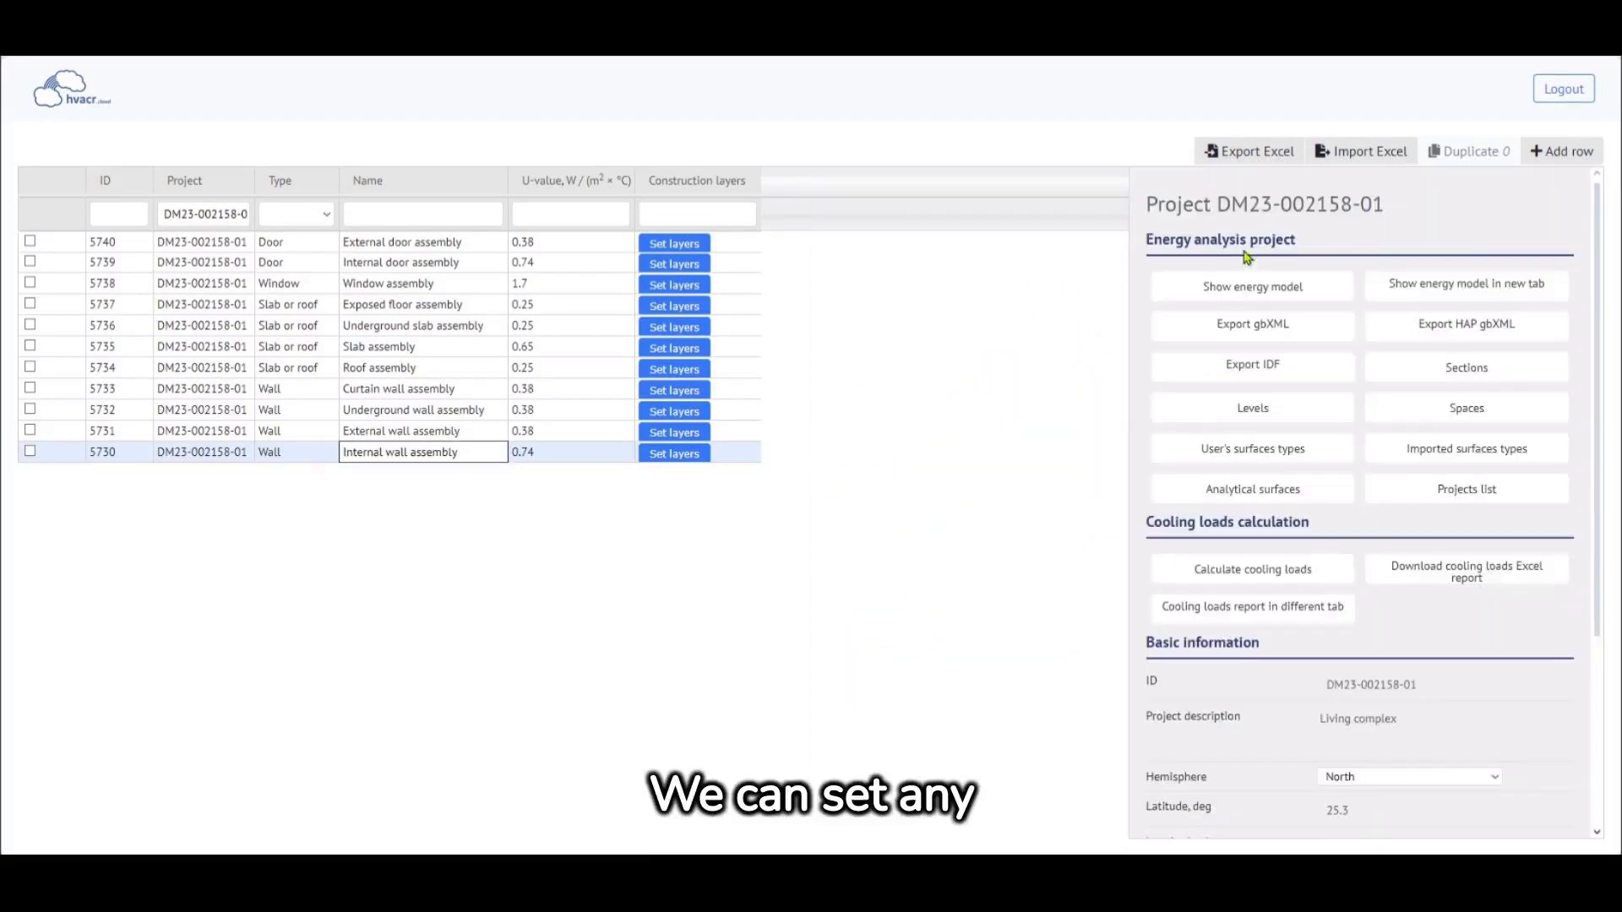
# Add a construction of type Window named "Windows type2" with a U-value of 1 to the constructions table
pyautogui.click(1586, 159)
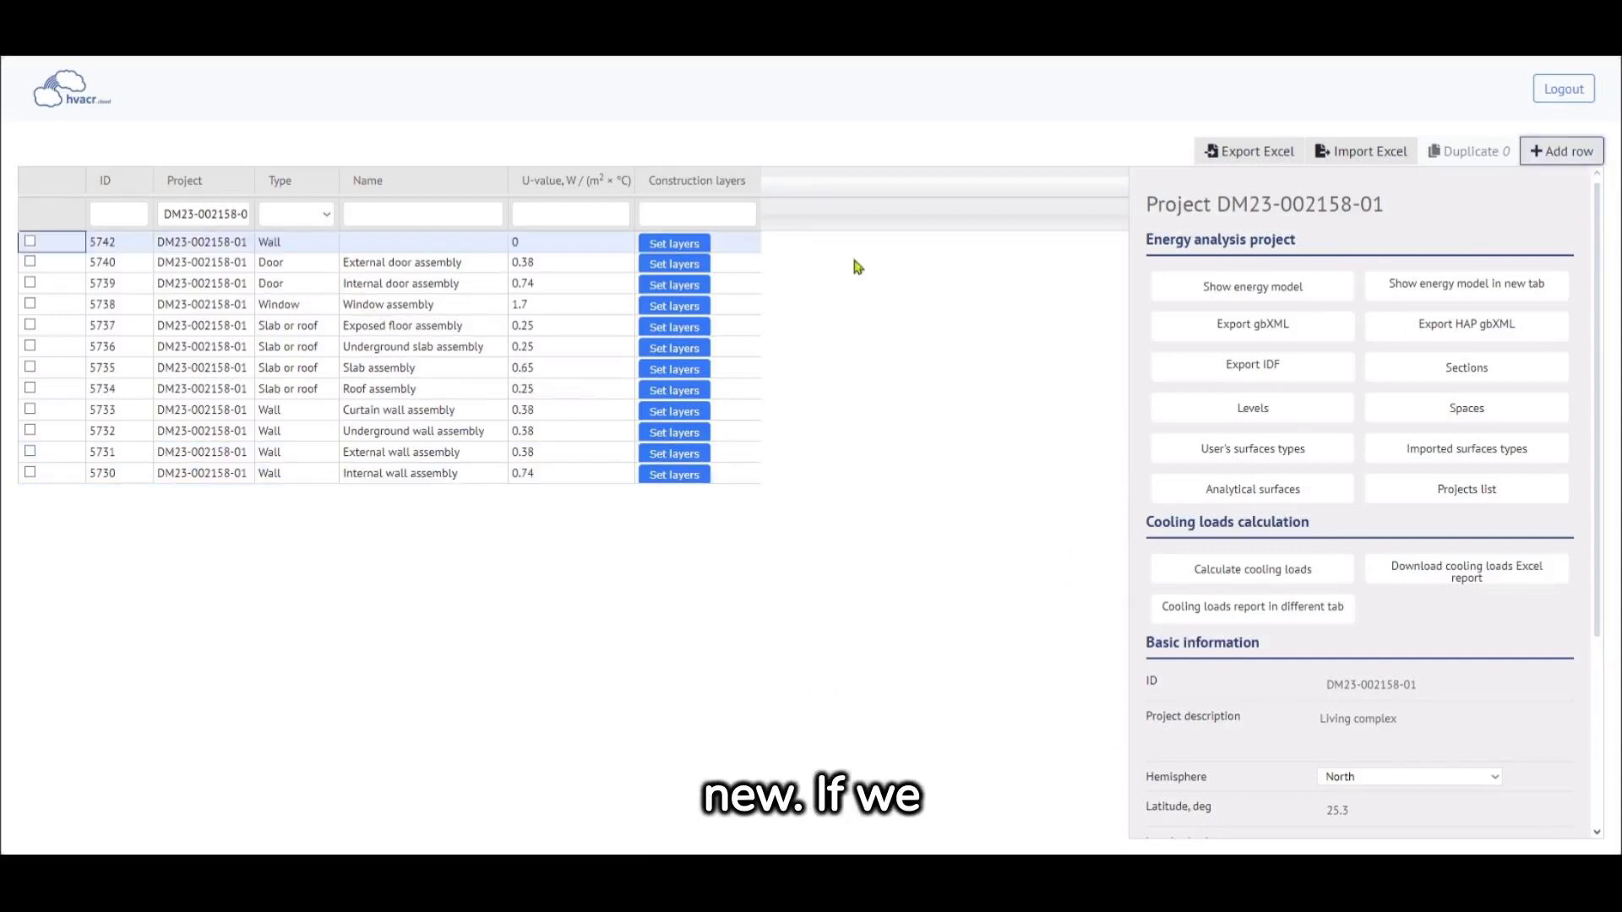
pyautogui.click(327, 245)
pyautogui.click(331, 243)
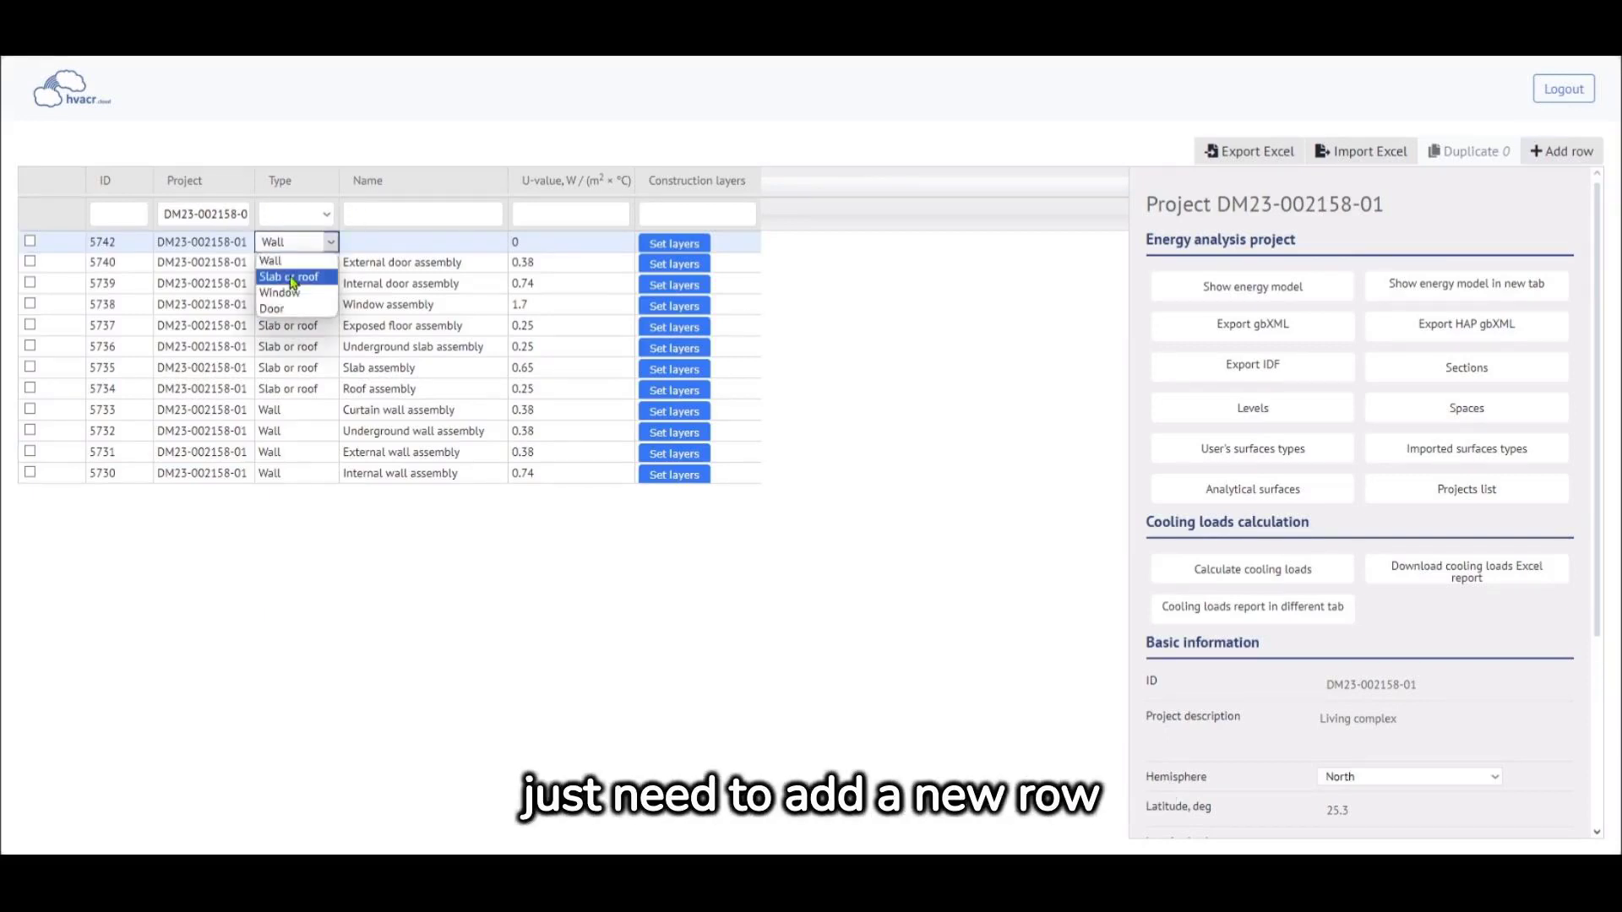
pyautogui.click(296, 295)
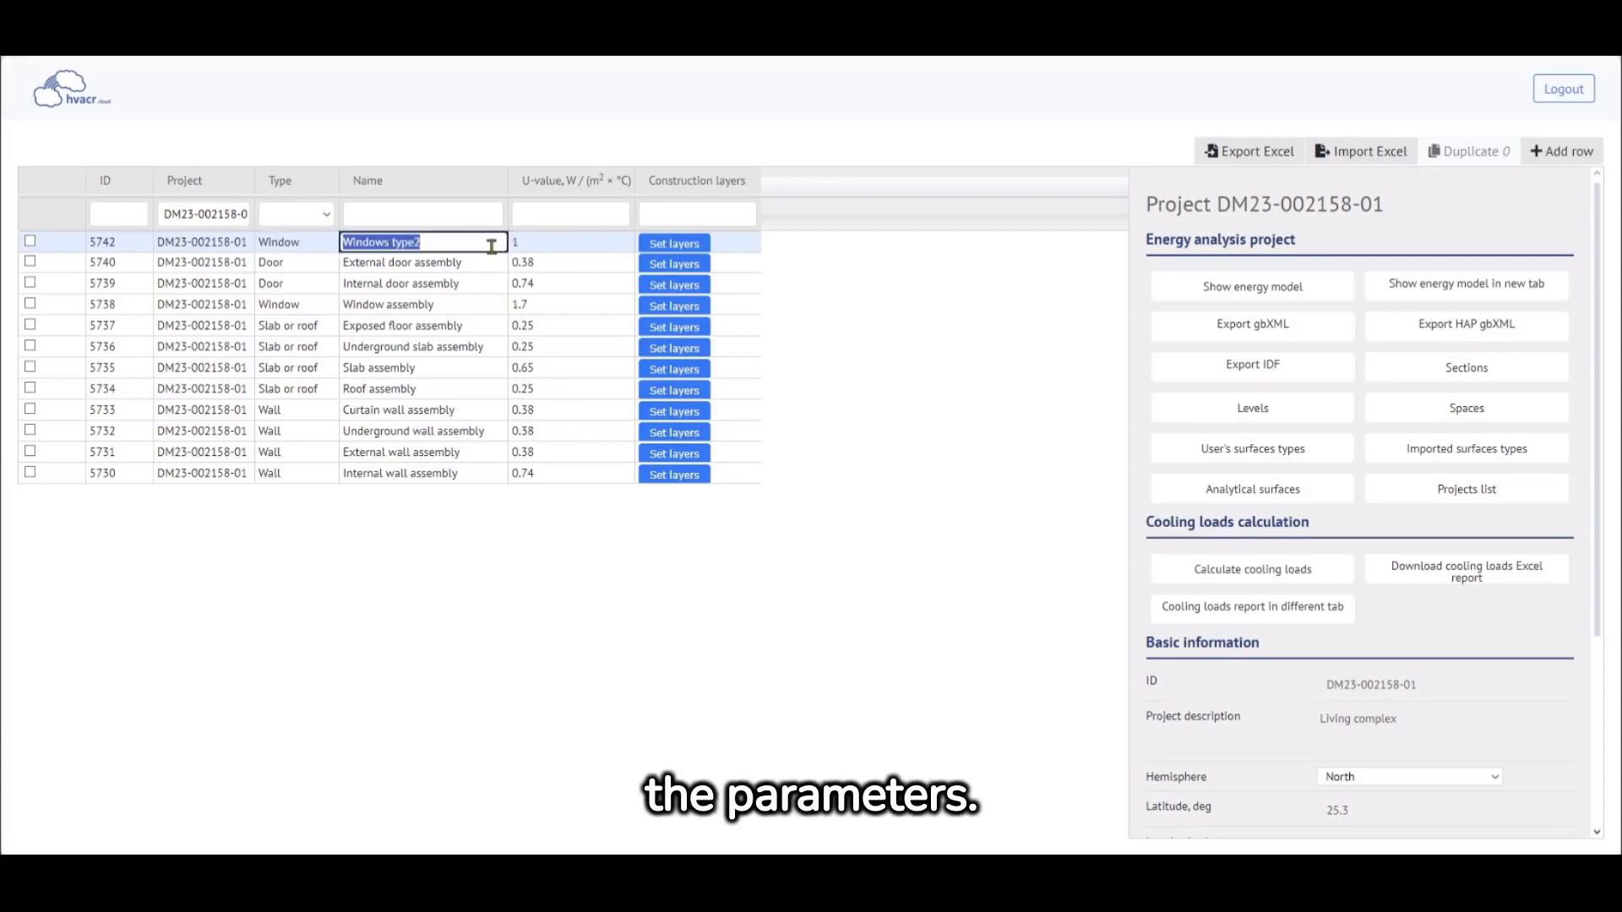
# Show the energy model beside the constructions table and activate the selection of surface construction types
pyautogui.click(1293, 292)
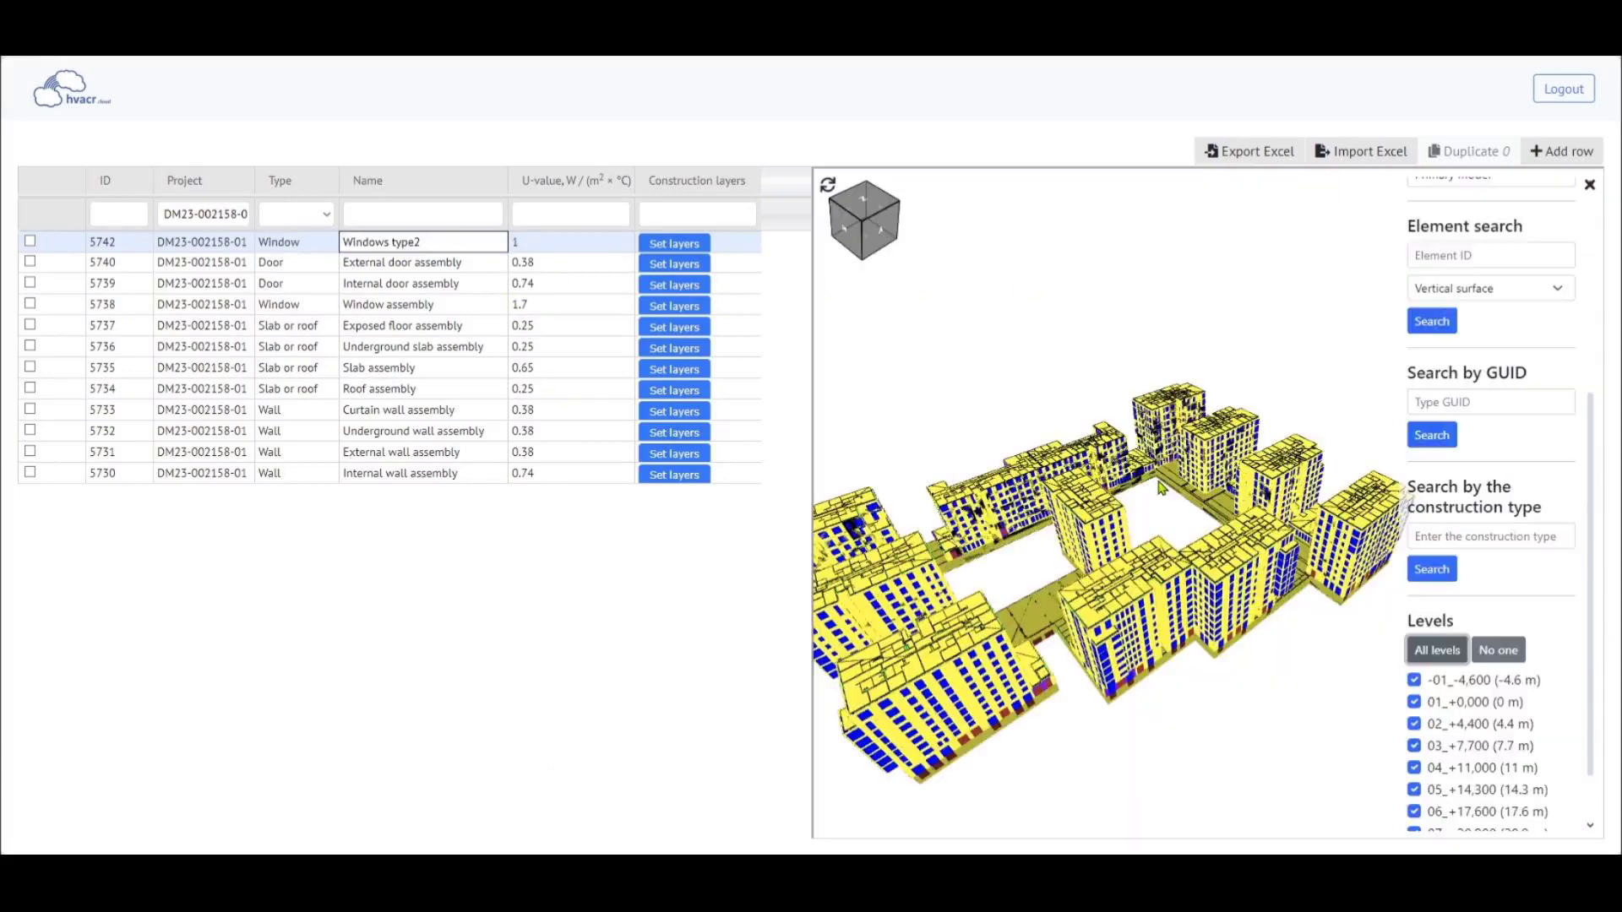
pyautogui.scroll(-1, 1474, 532)
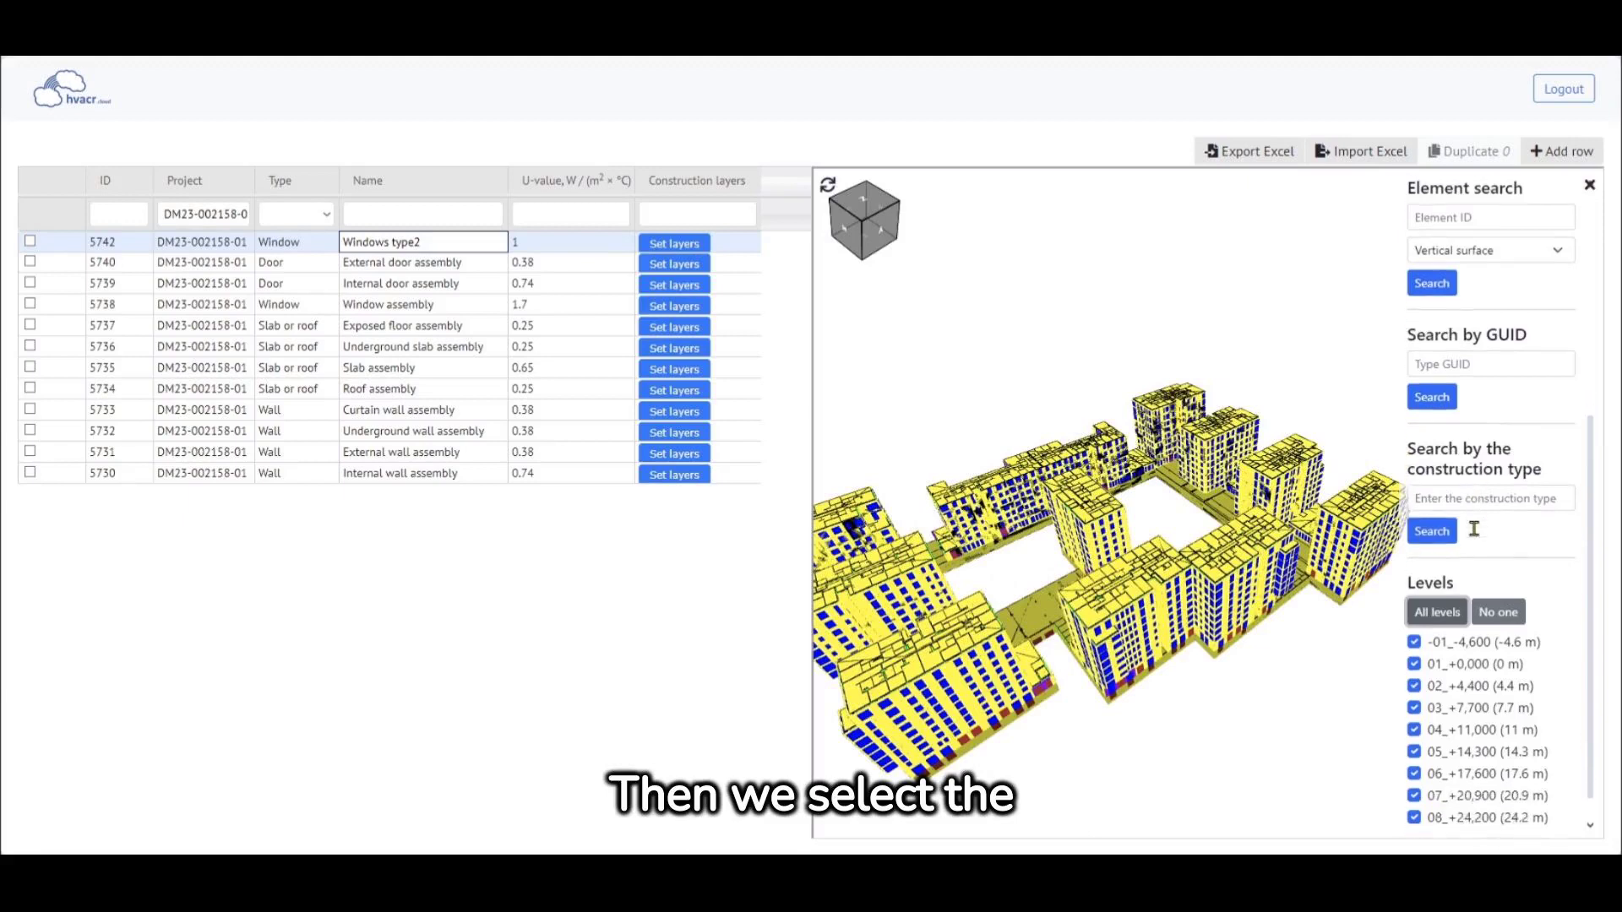
pyautogui.scroll(3, 1476, 439)
pyautogui.scroll(3, 1476, 410)
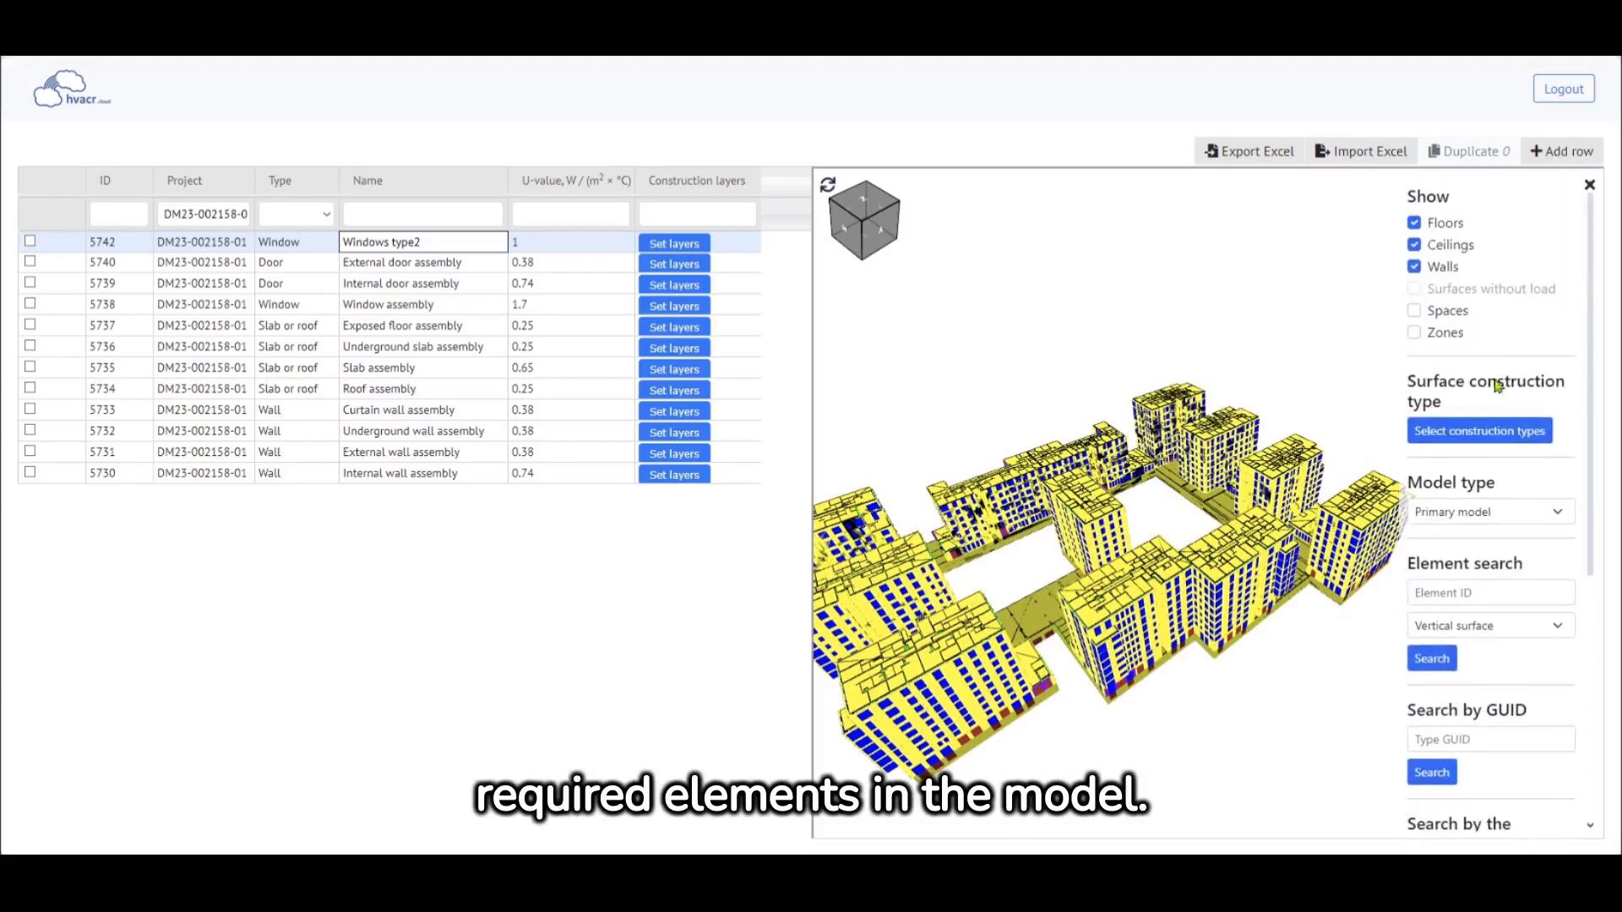
pyautogui.click(1479, 433)
pyautogui.click(1561, 461)
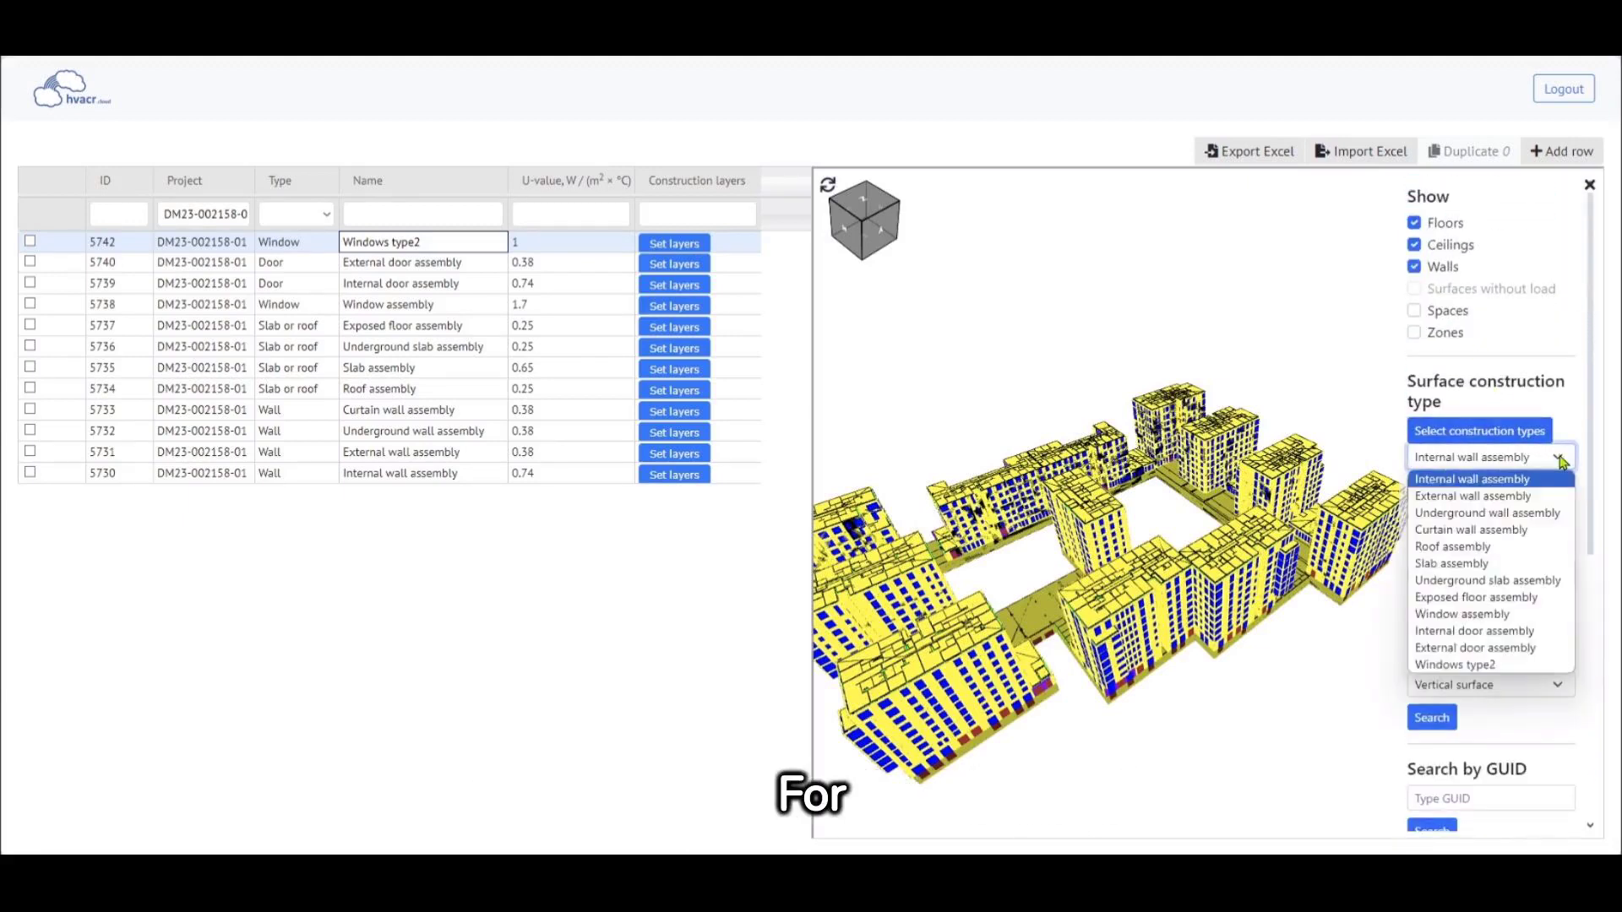
pyautogui.click(1559, 463)
# Assign the Windows type2 construction to one vertical column of windows on a building facade and save the assignment
pyautogui.moveTo(1186, 566); pyautogui.dragTo(1136, 524)
pyautogui.scroll(1, 1132, 528)
pyautogui.scroll(8, 1131, 527)
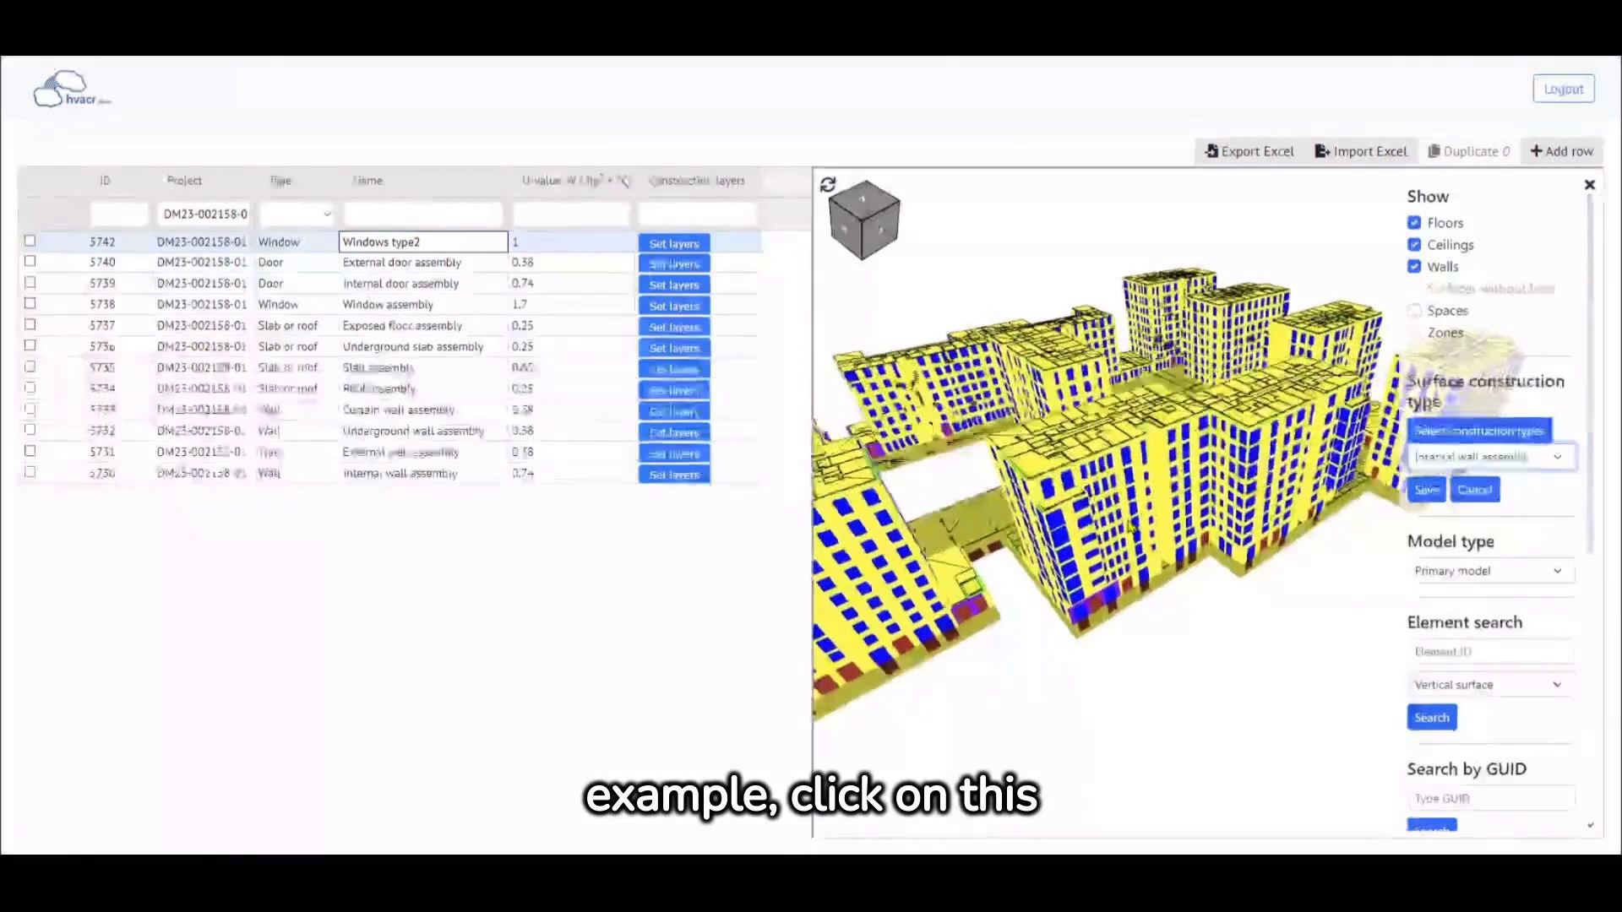
pyautogui.scroll(3, 1092, 607)
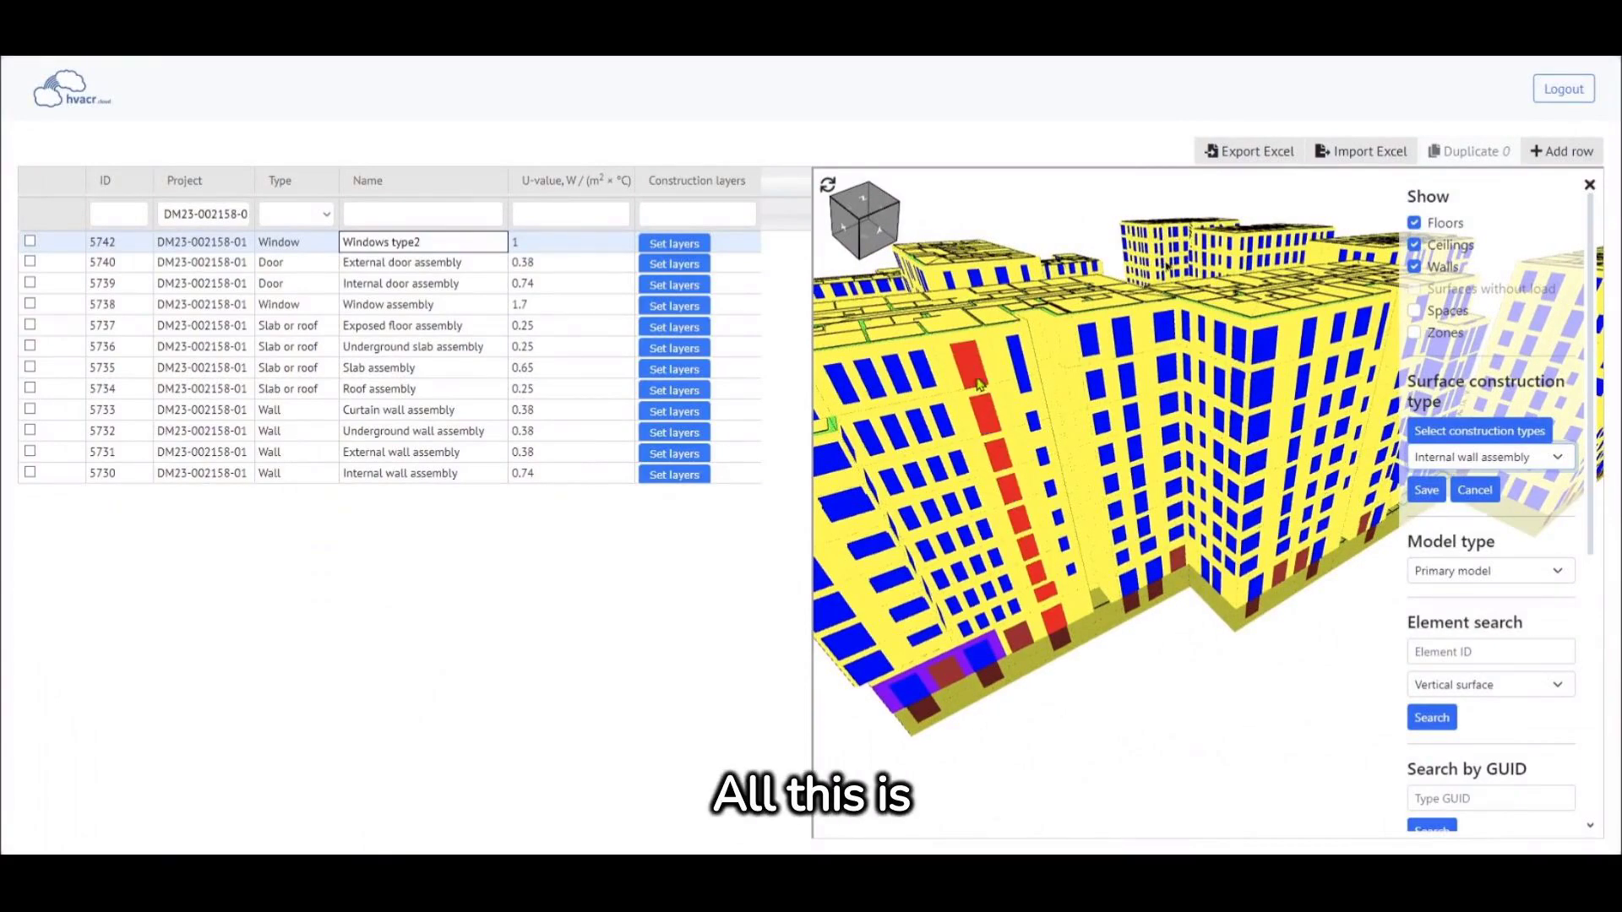
pyautogui.click(1488, 456)
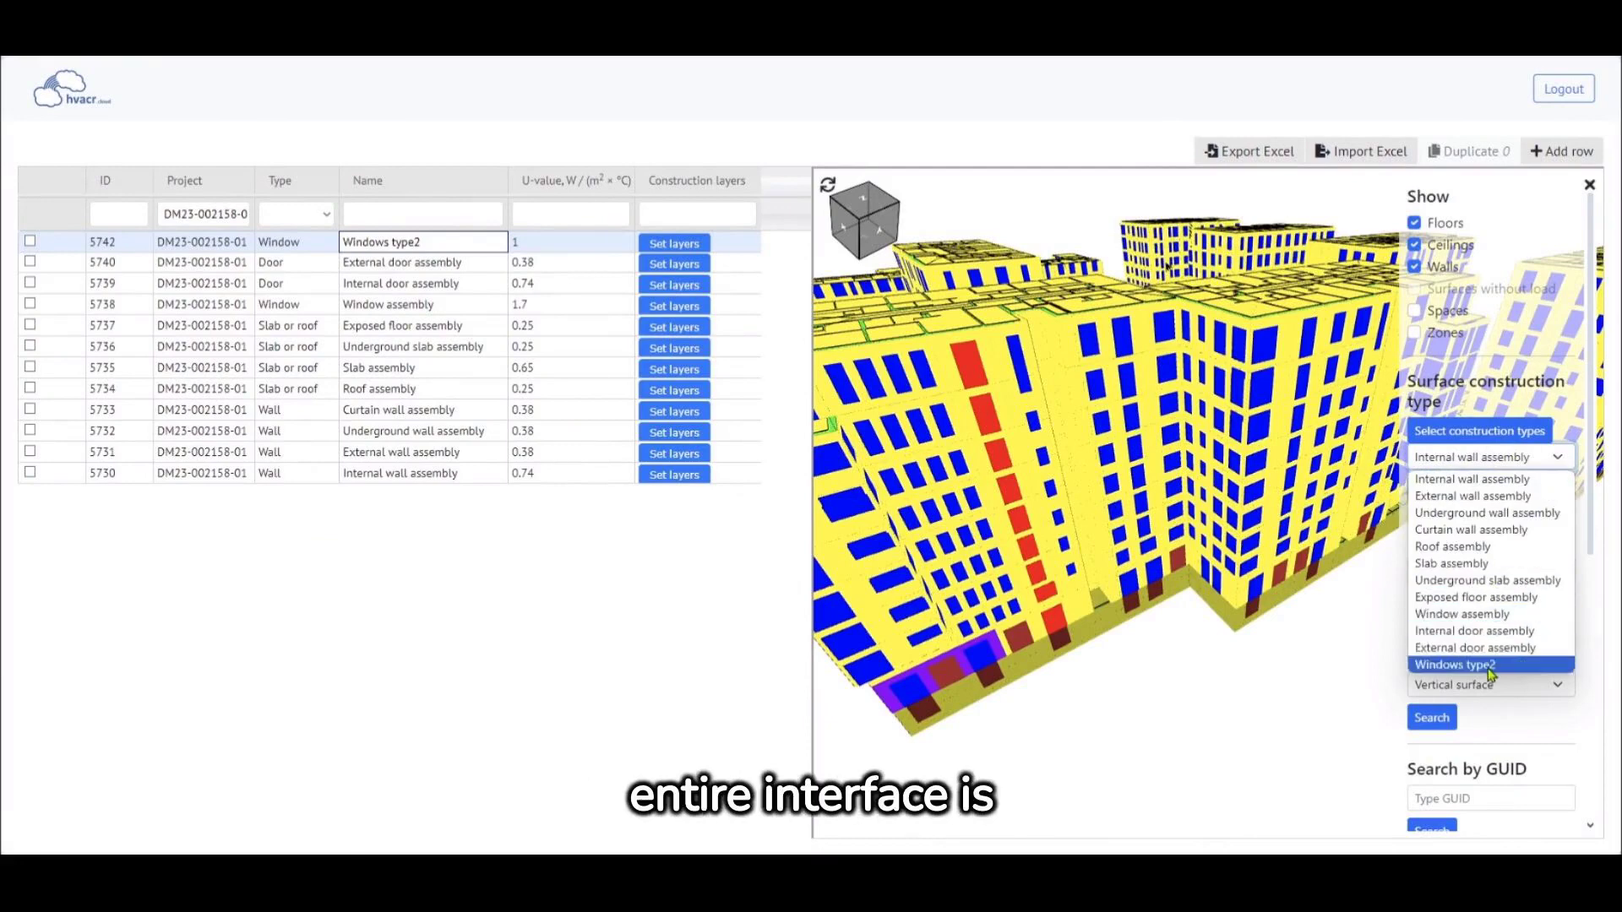
pyautogui.click(1436, 662)
pyautogui.click(1424, 491)
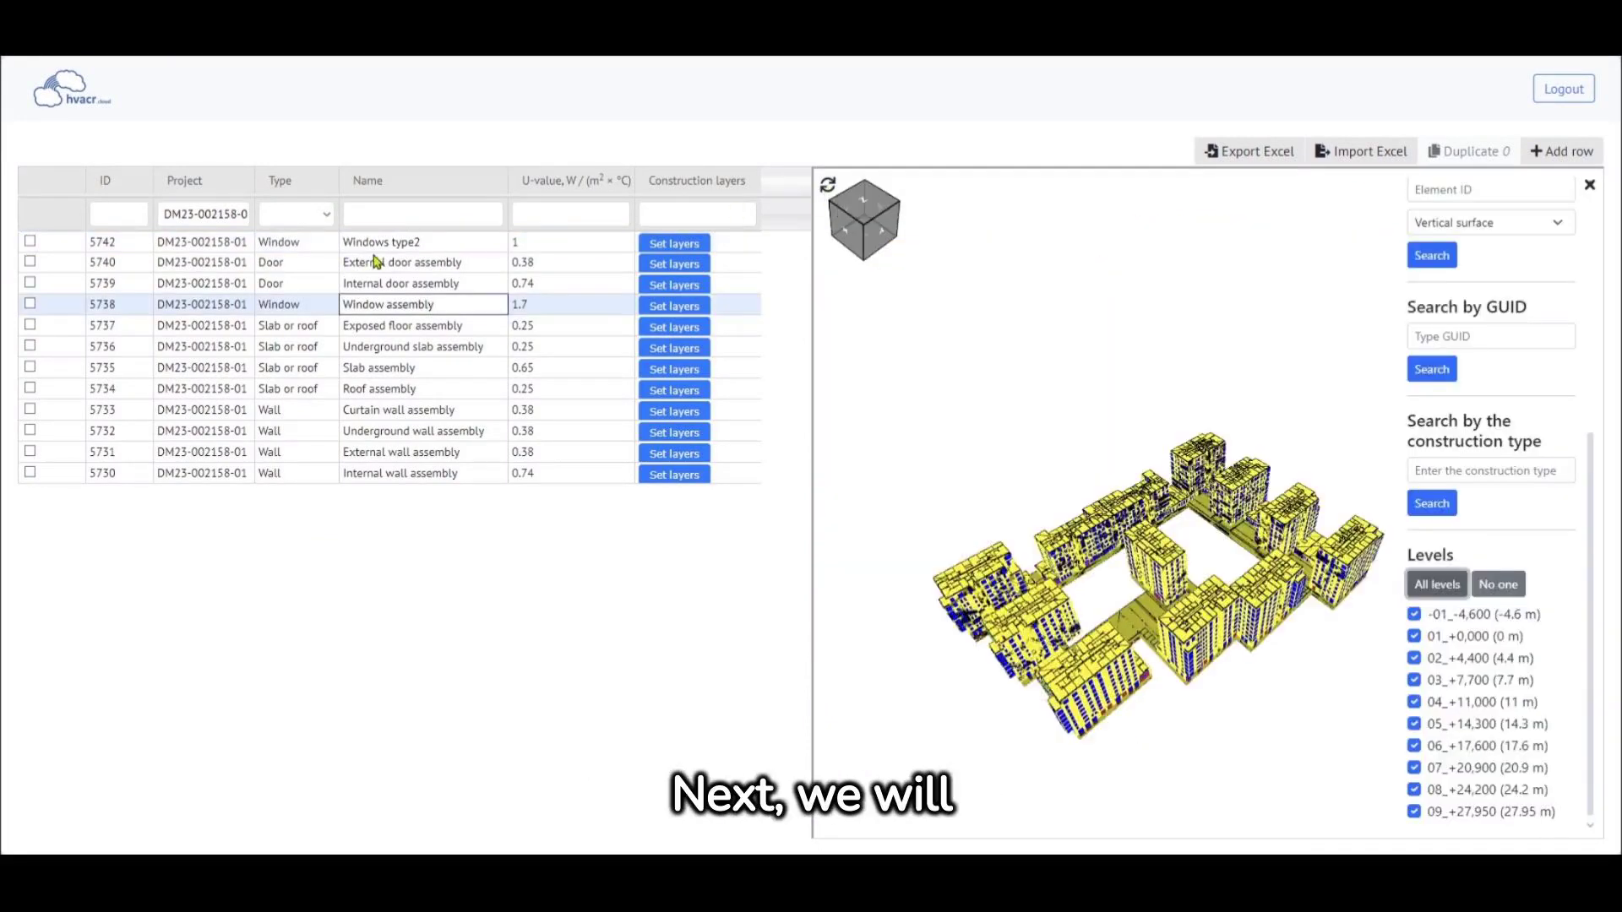
# Highlight Window assembly and Windows type2 in the model to check the reassigned windows, and close the viewer
pyautogui.click(327, 287)
pyautogui.click(327, 302)
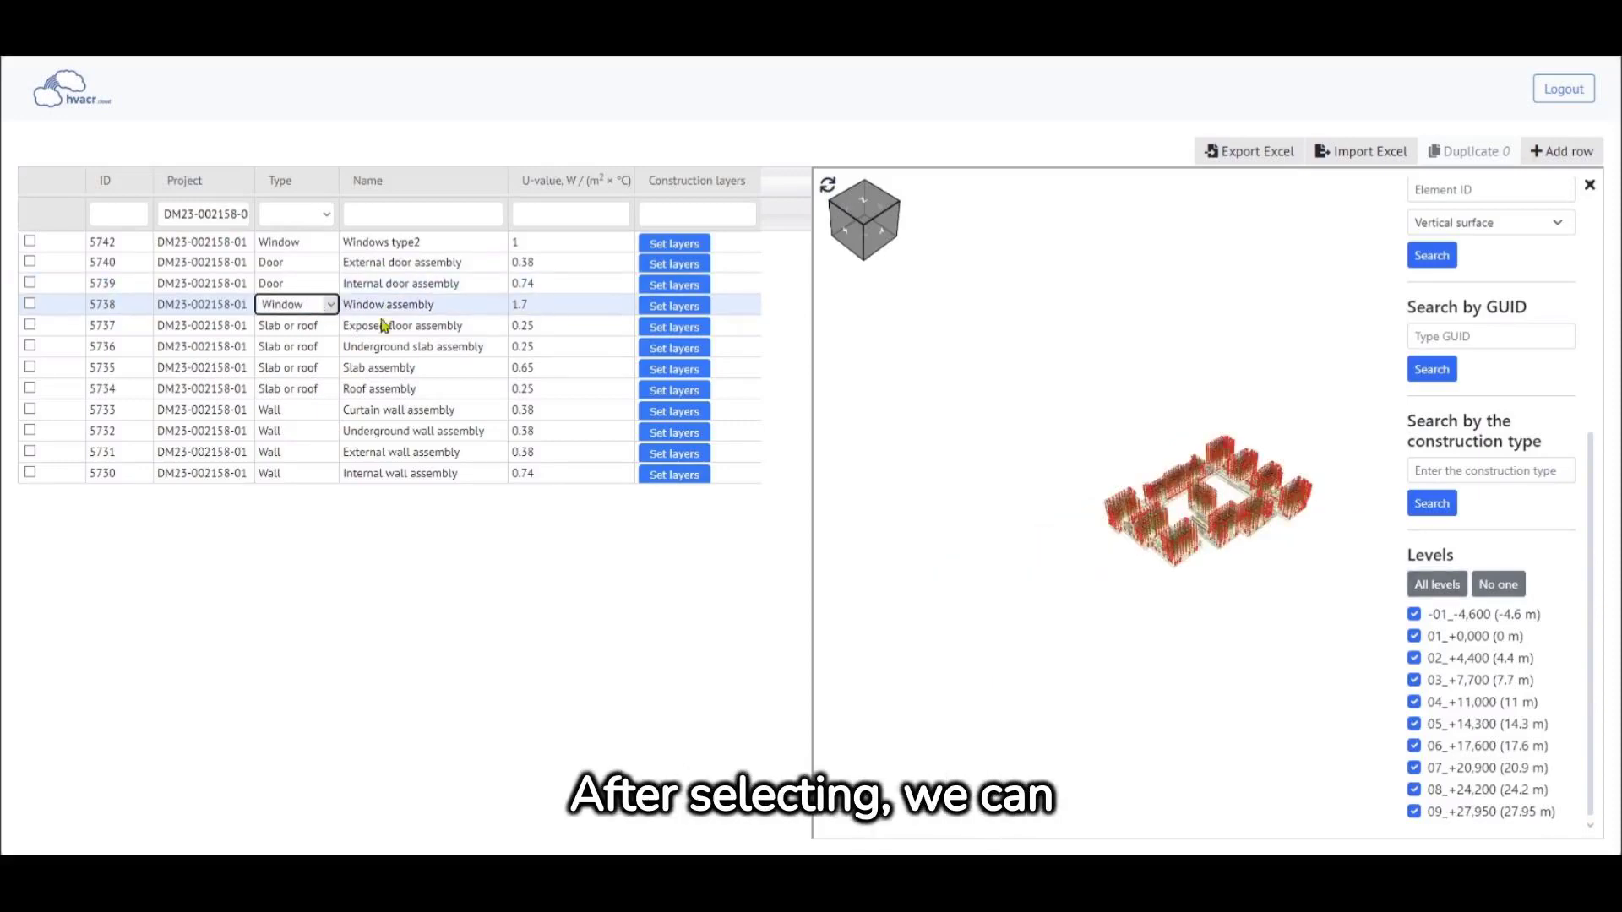
pyautogui.scroll(5, 1302, 548)
pyautogui.scroll(10, 1269, 570)
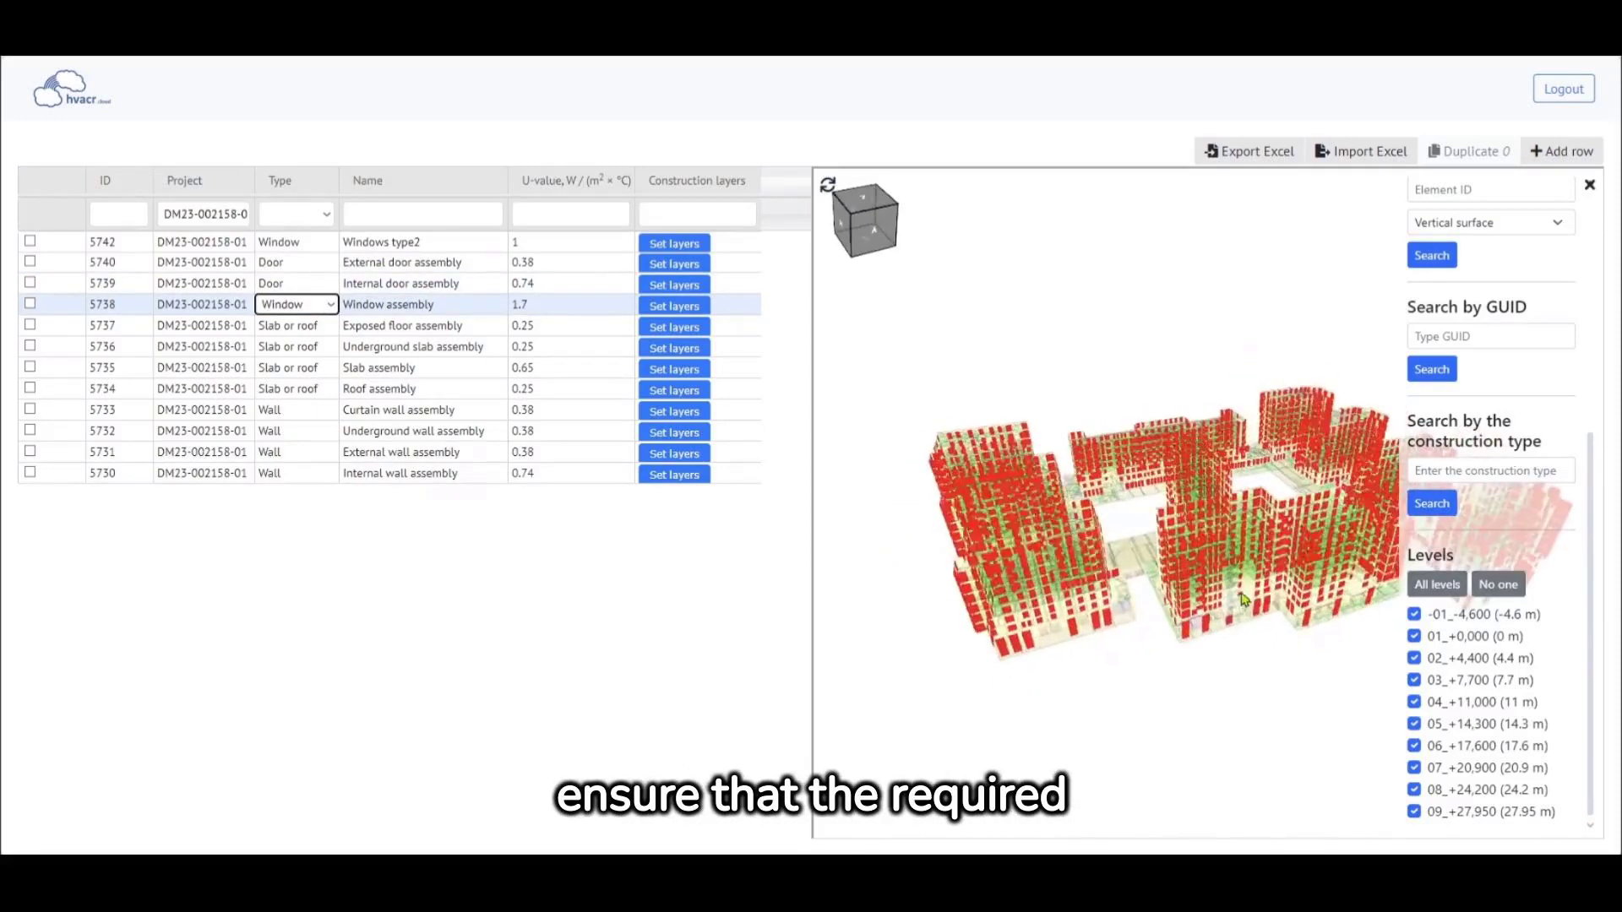
pyautogui.moveTo(1252, 594); pyautogui.dragTo(1193, 598)
pyautogui.click(397, 241)
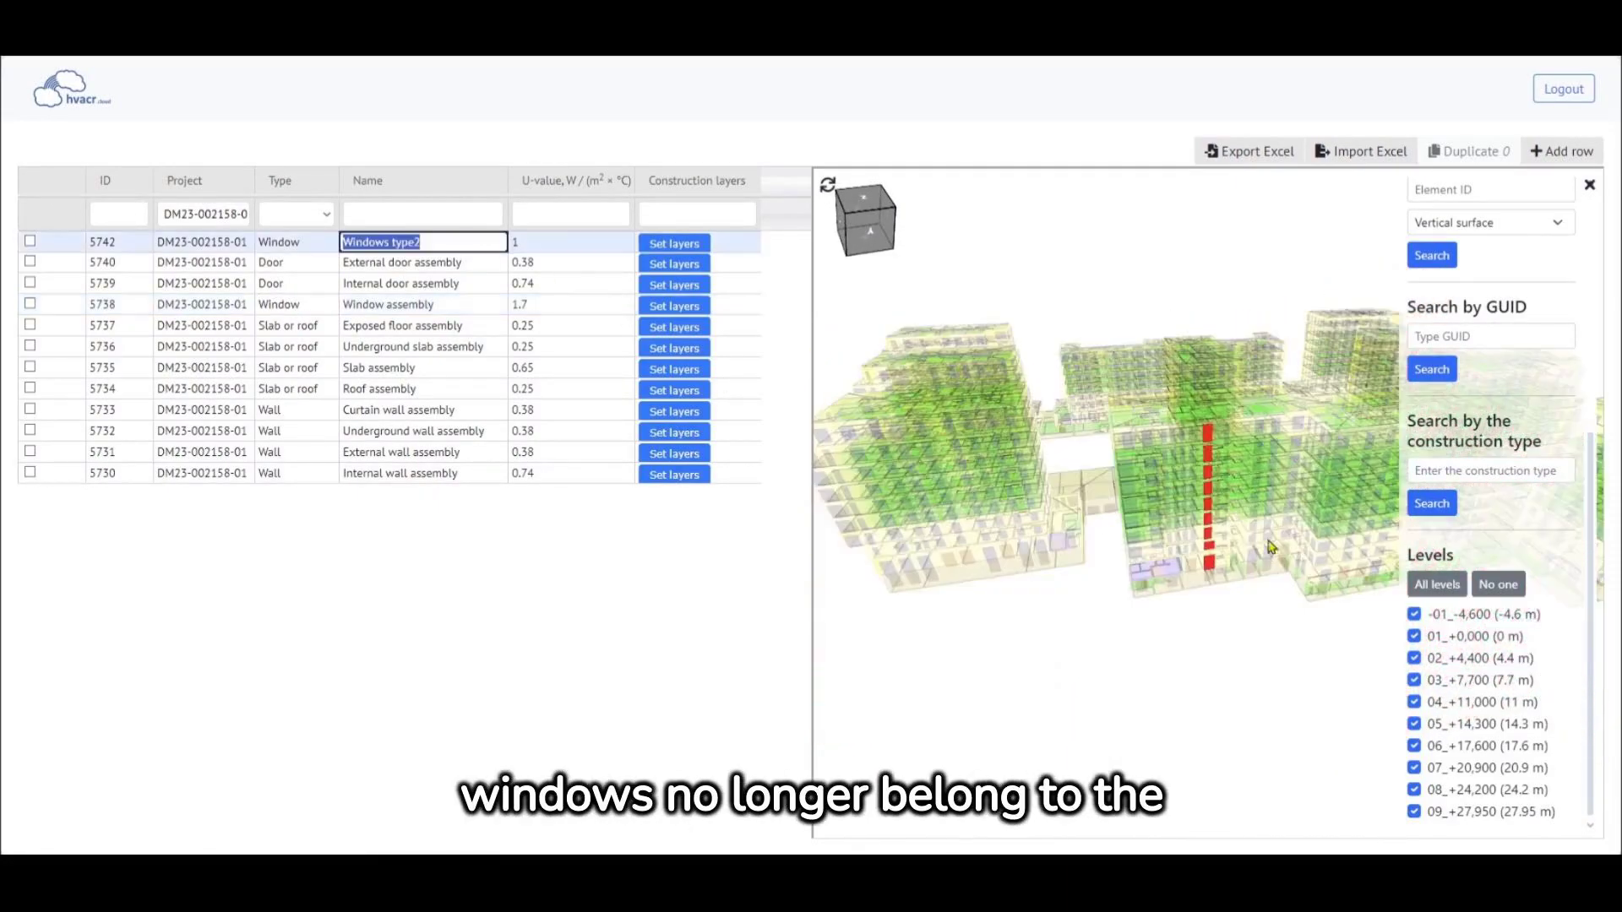
pyautogui.scroll(5, 1186, 438)
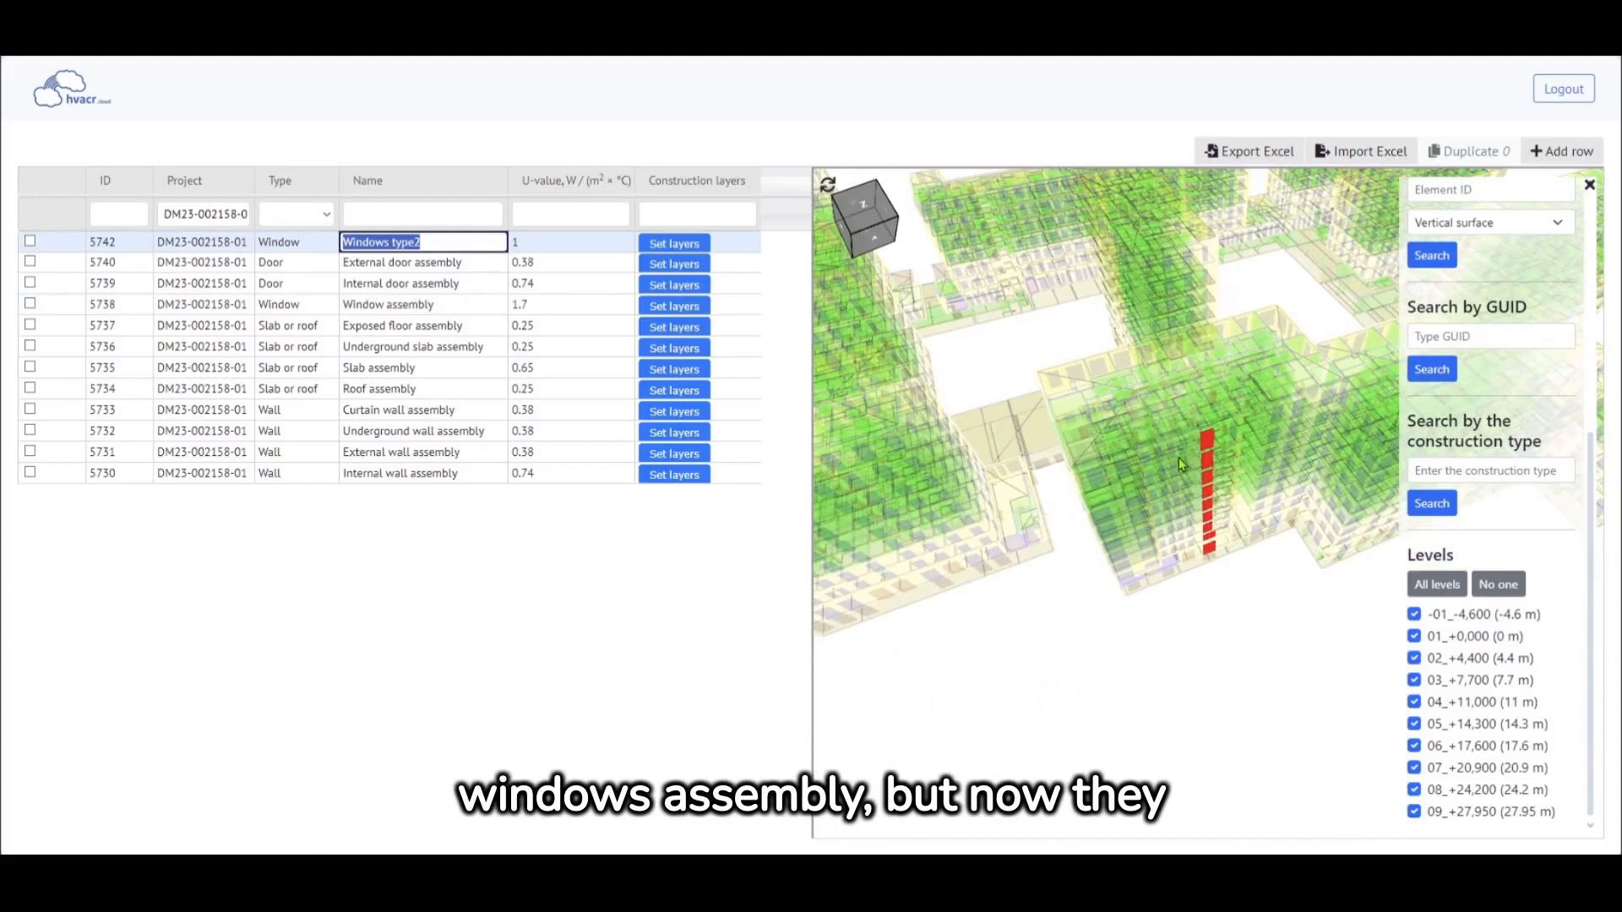
pyautogui.click(1592, 188)
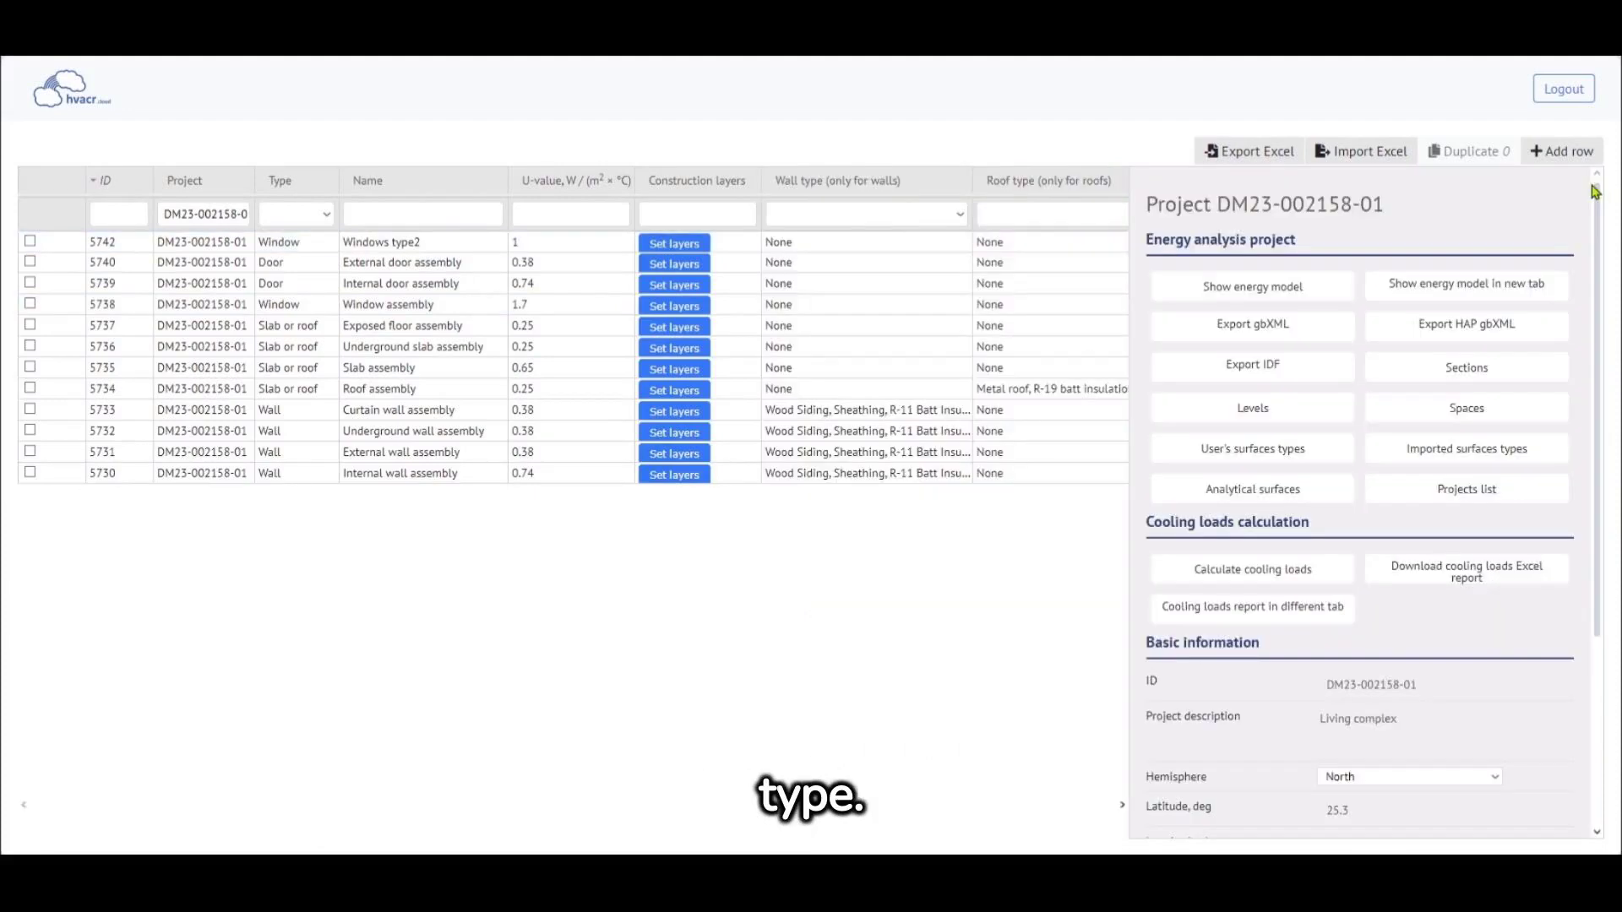
# Calculate the project's cooling loads and display the "Cooling loads through surfaces" report model in a new tab
pyautogui.click(1225, 581)
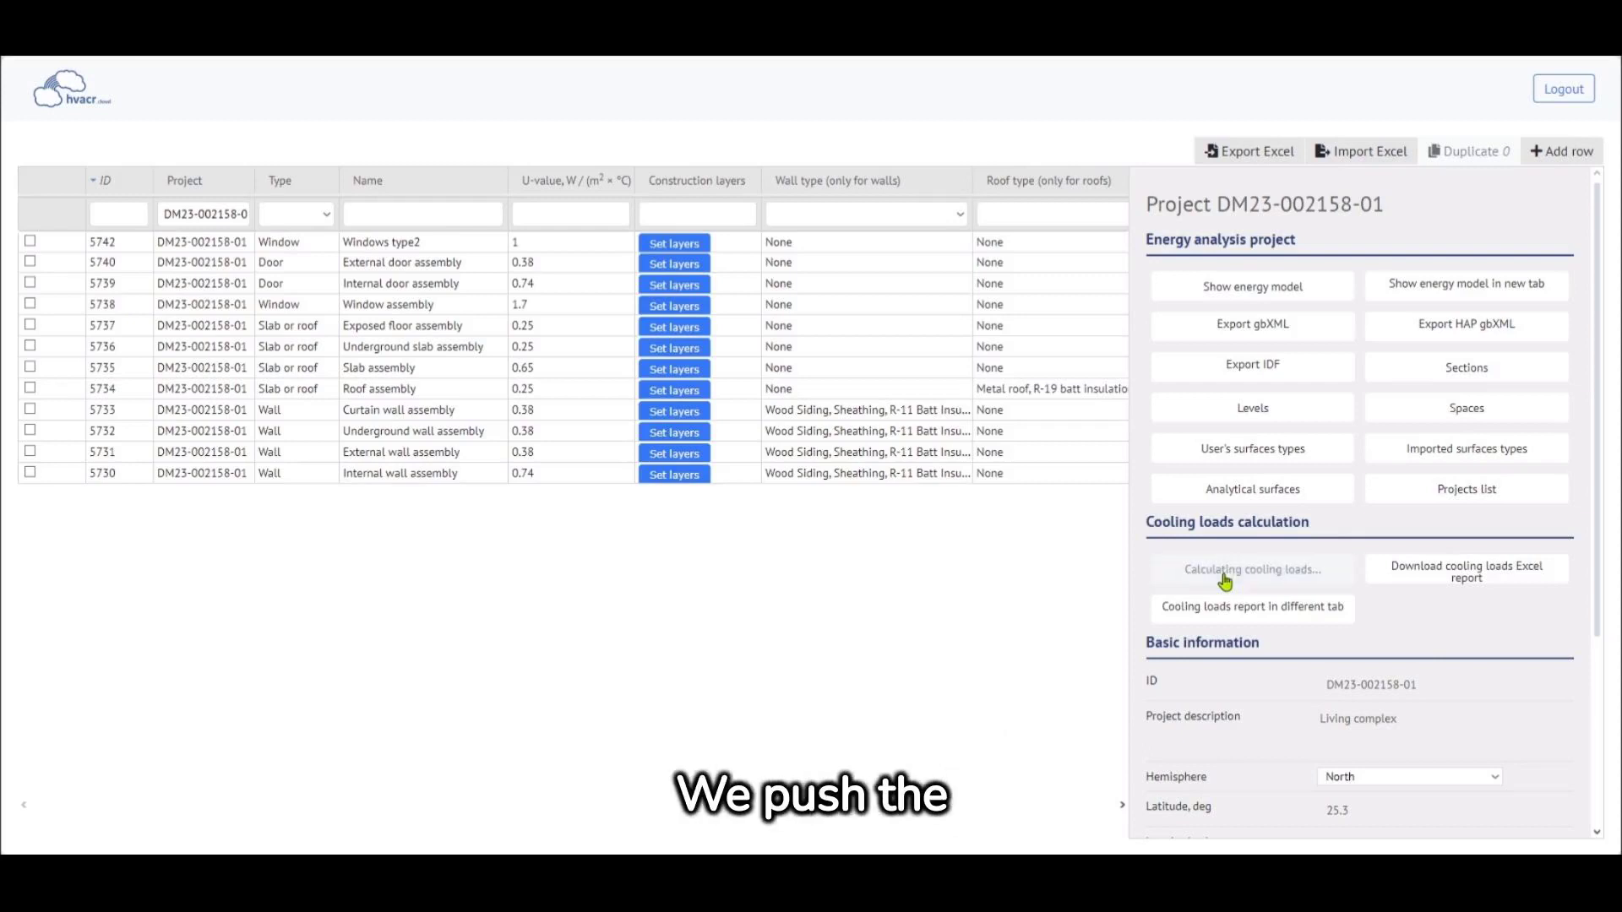
pyautogui.click(1397, 292)
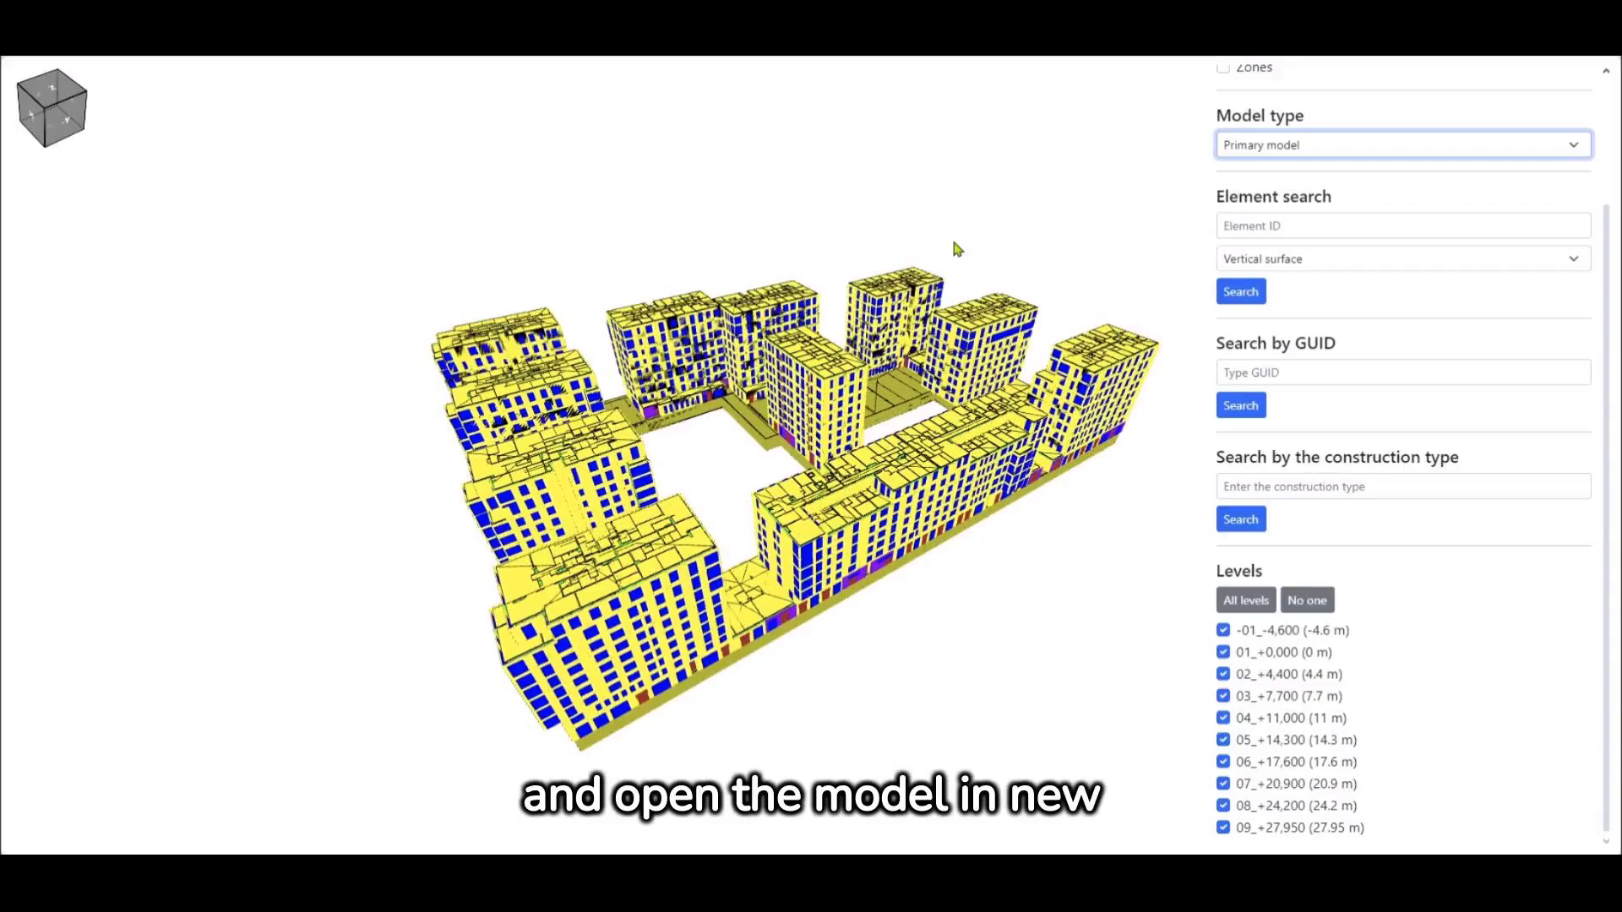
pyautogui.click(1366, 144)
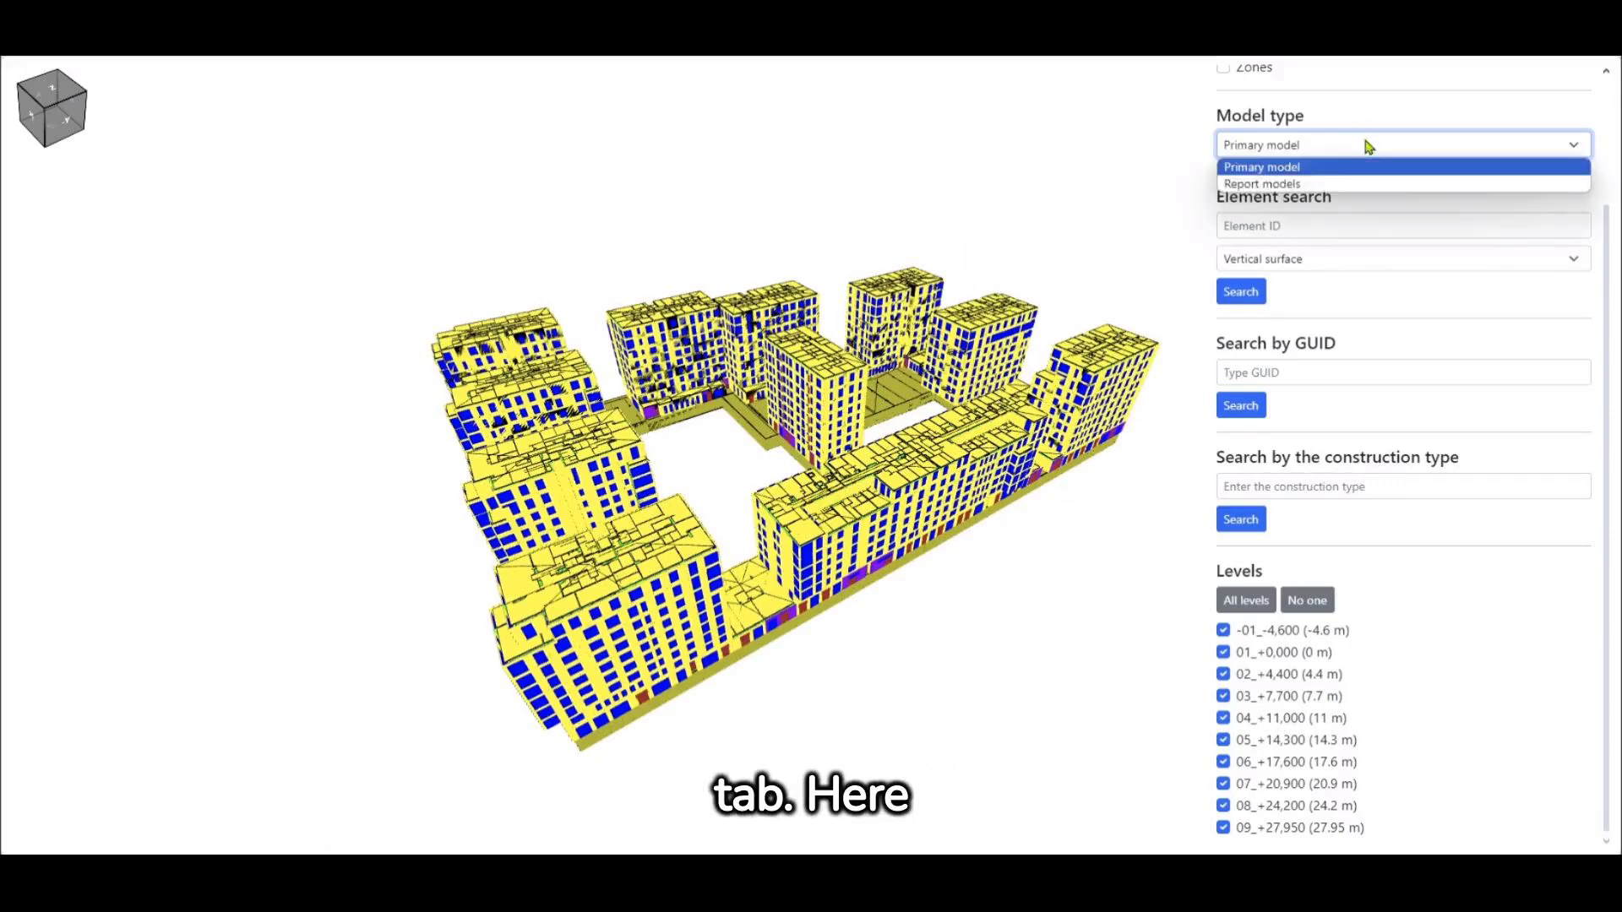
pyautogui.click(1339, 183)
pyautogui.click(1240, 237)
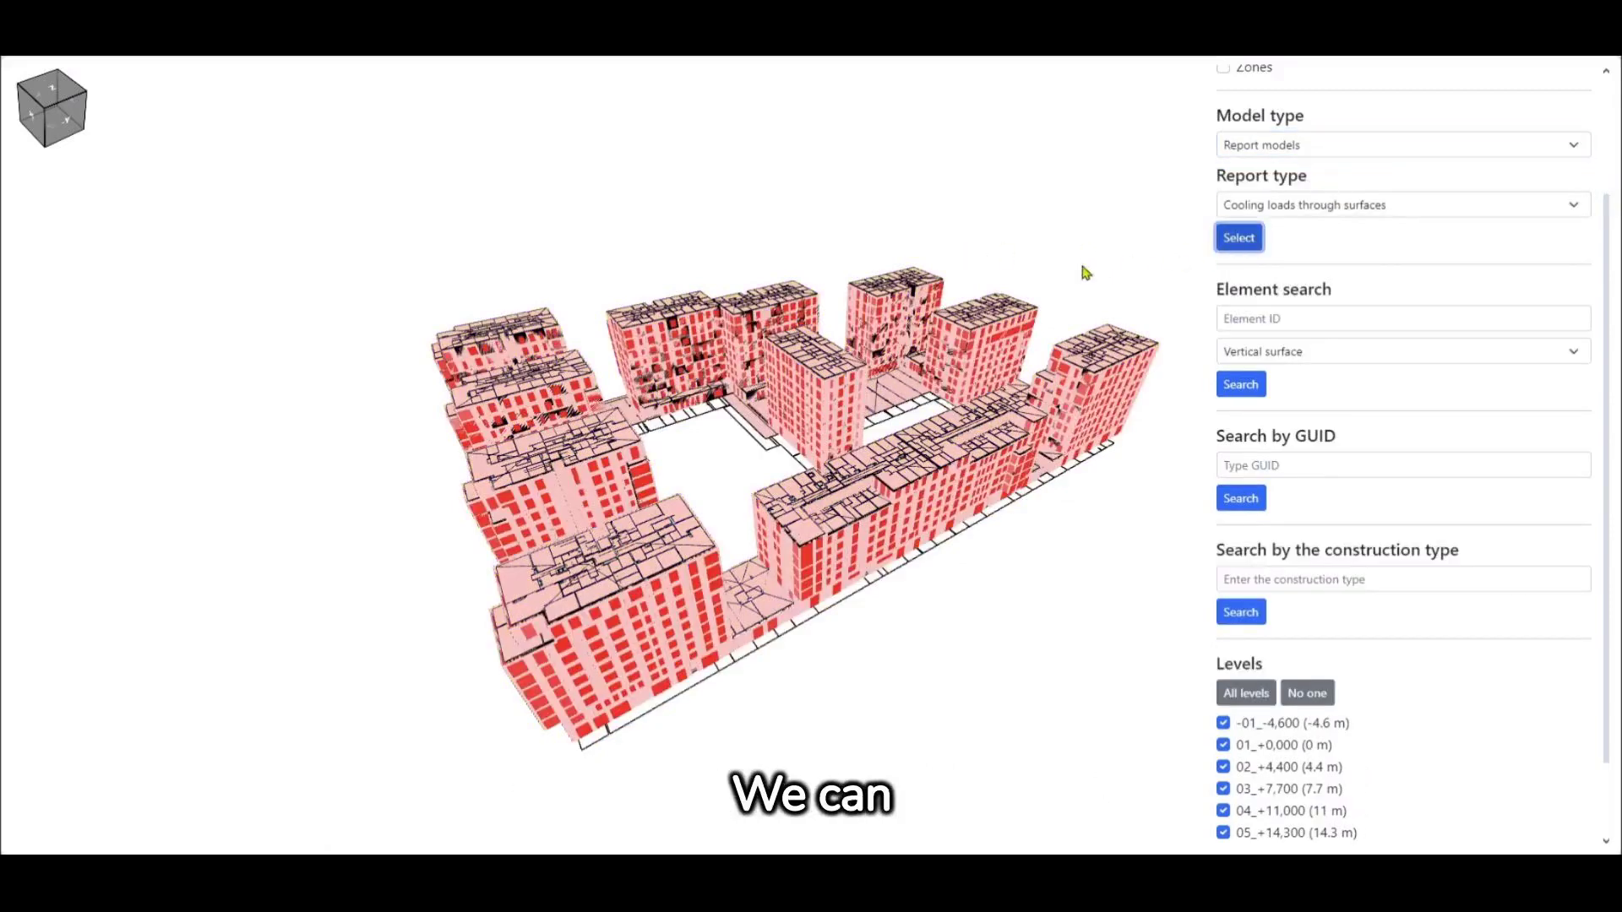
# Inspect the cooling load report model, select a vertical facade surface to read its information, and clear the selection
pyautogui.moveTo(713, 455); pyautogui.dragTo(817, 509)
pyautogui.scroll(3, 781, 380)
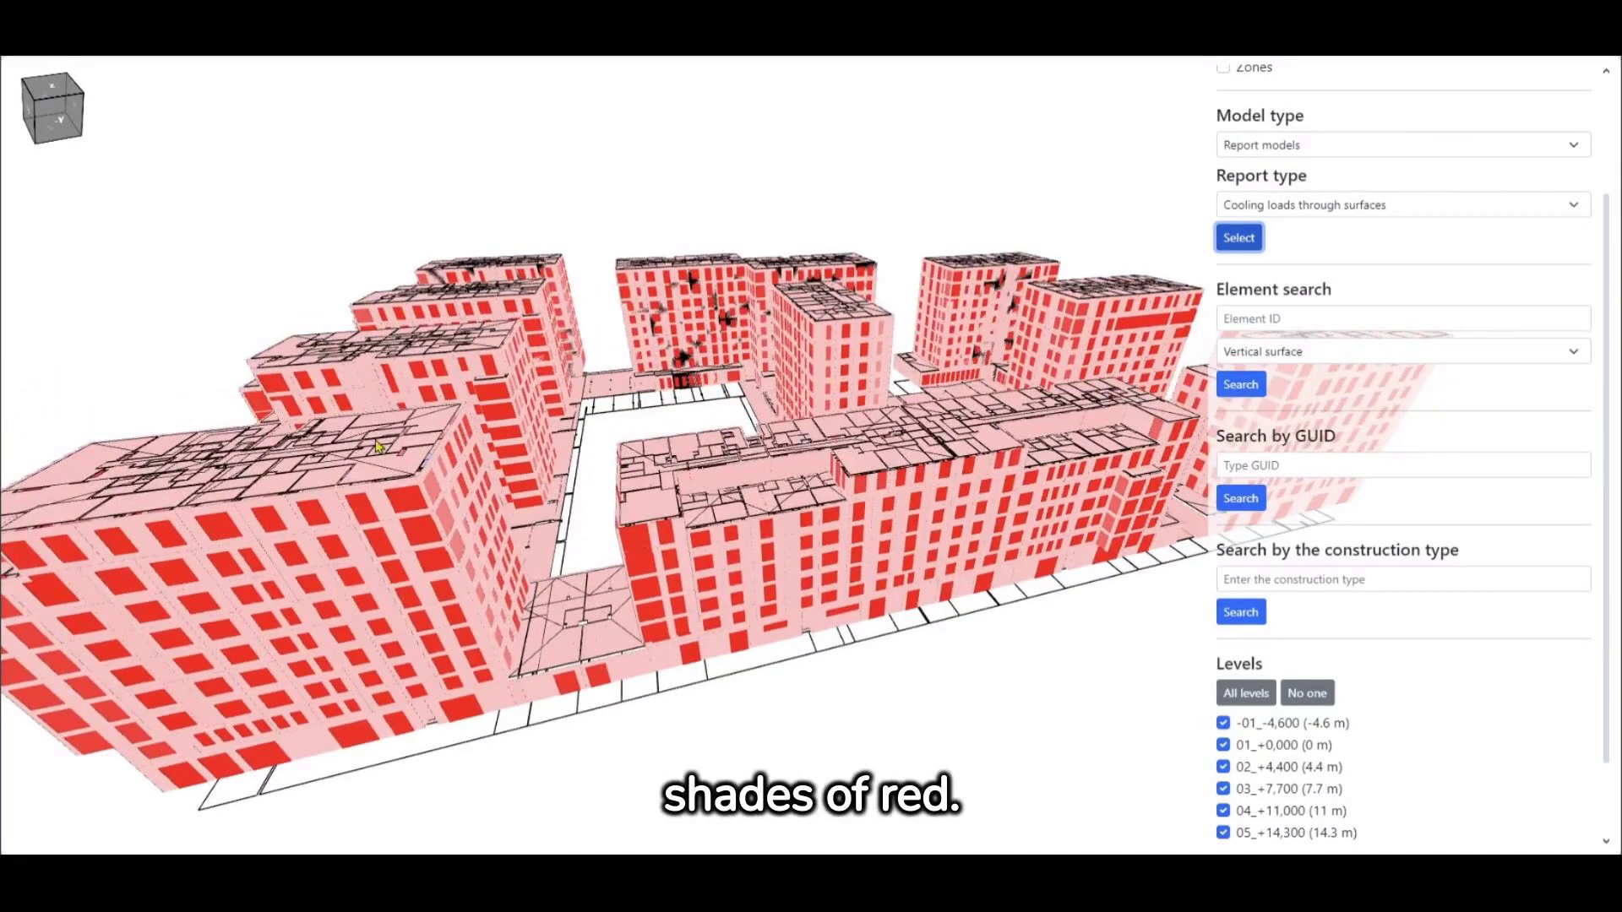
pyautogui.scroll(2, 798, 540)
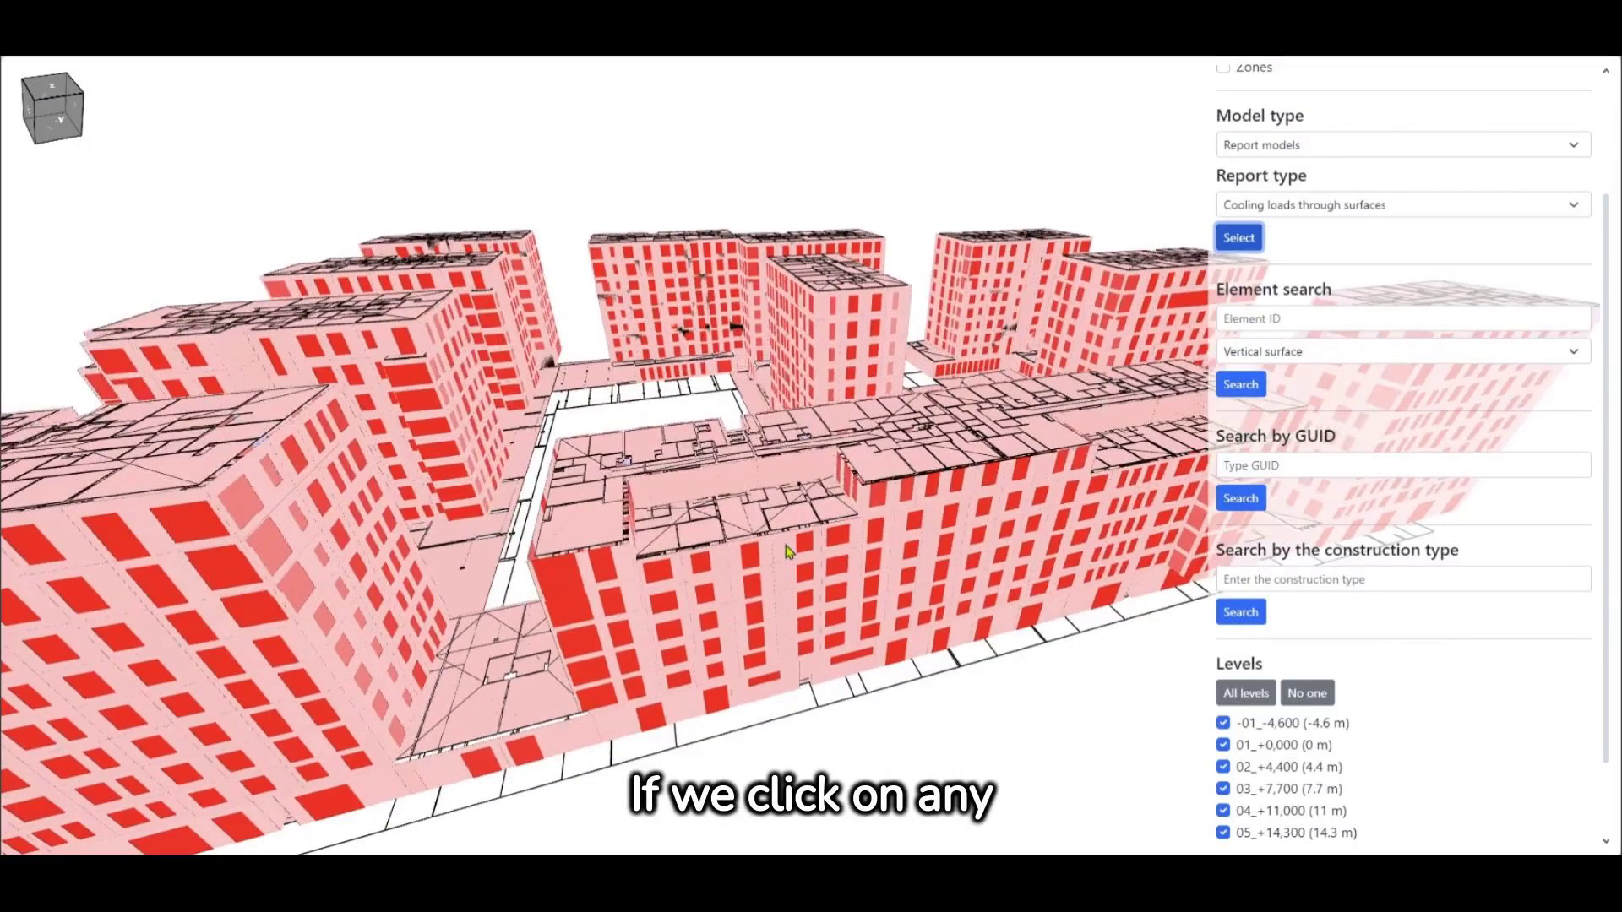
pyautogui.click(785, 551)
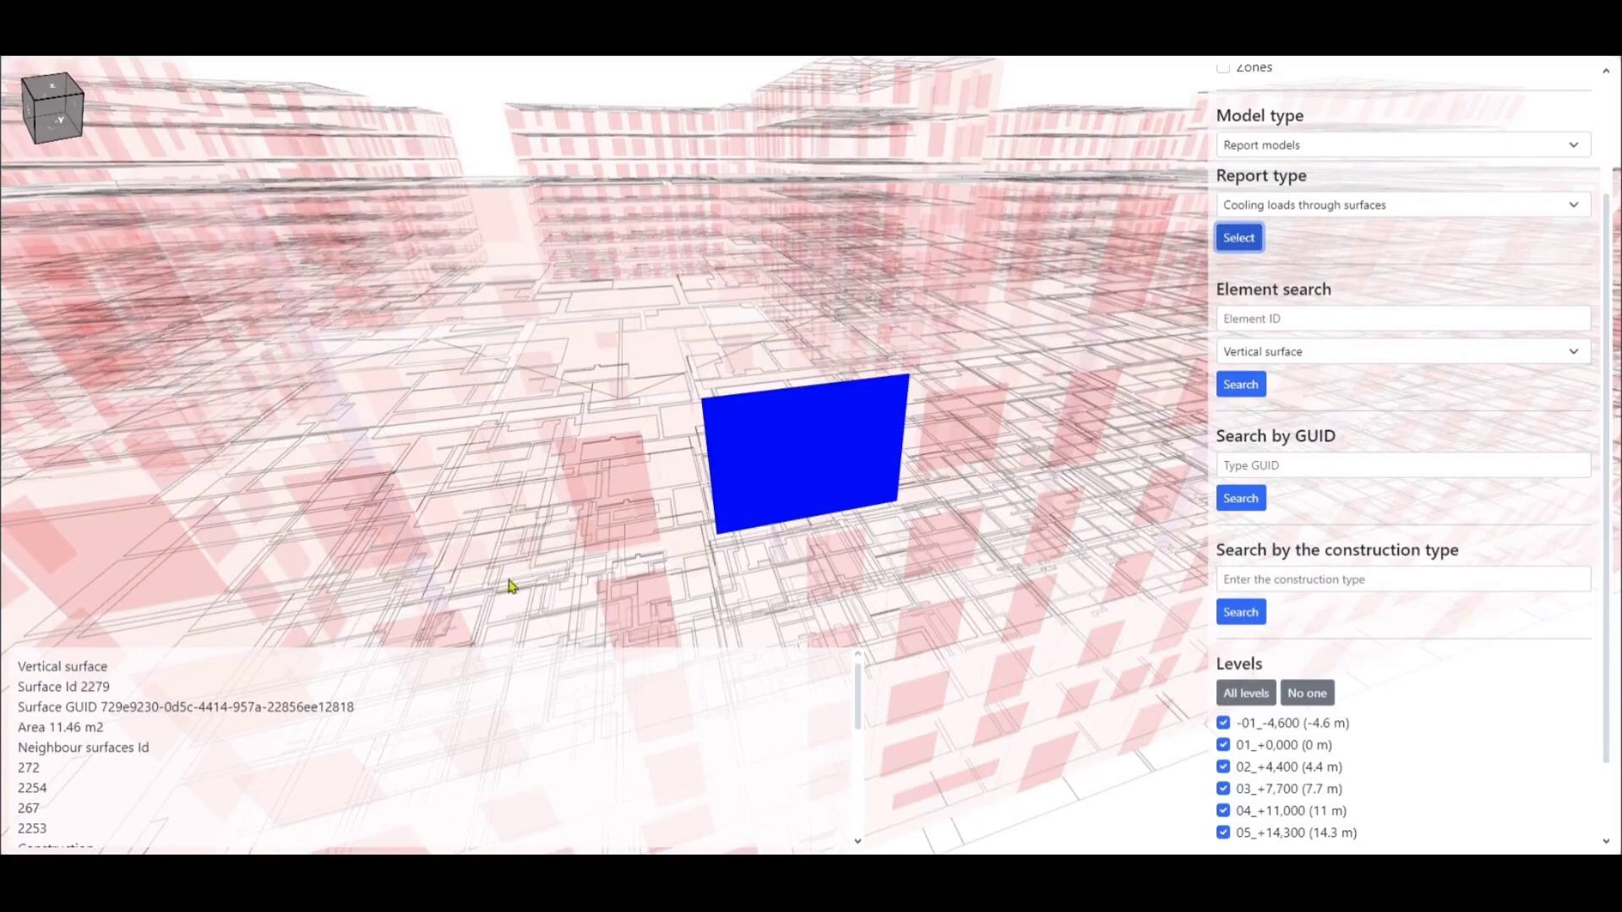
pyautogui.click(559, 91)
pyautogui.scroll(-3, 592, 153)
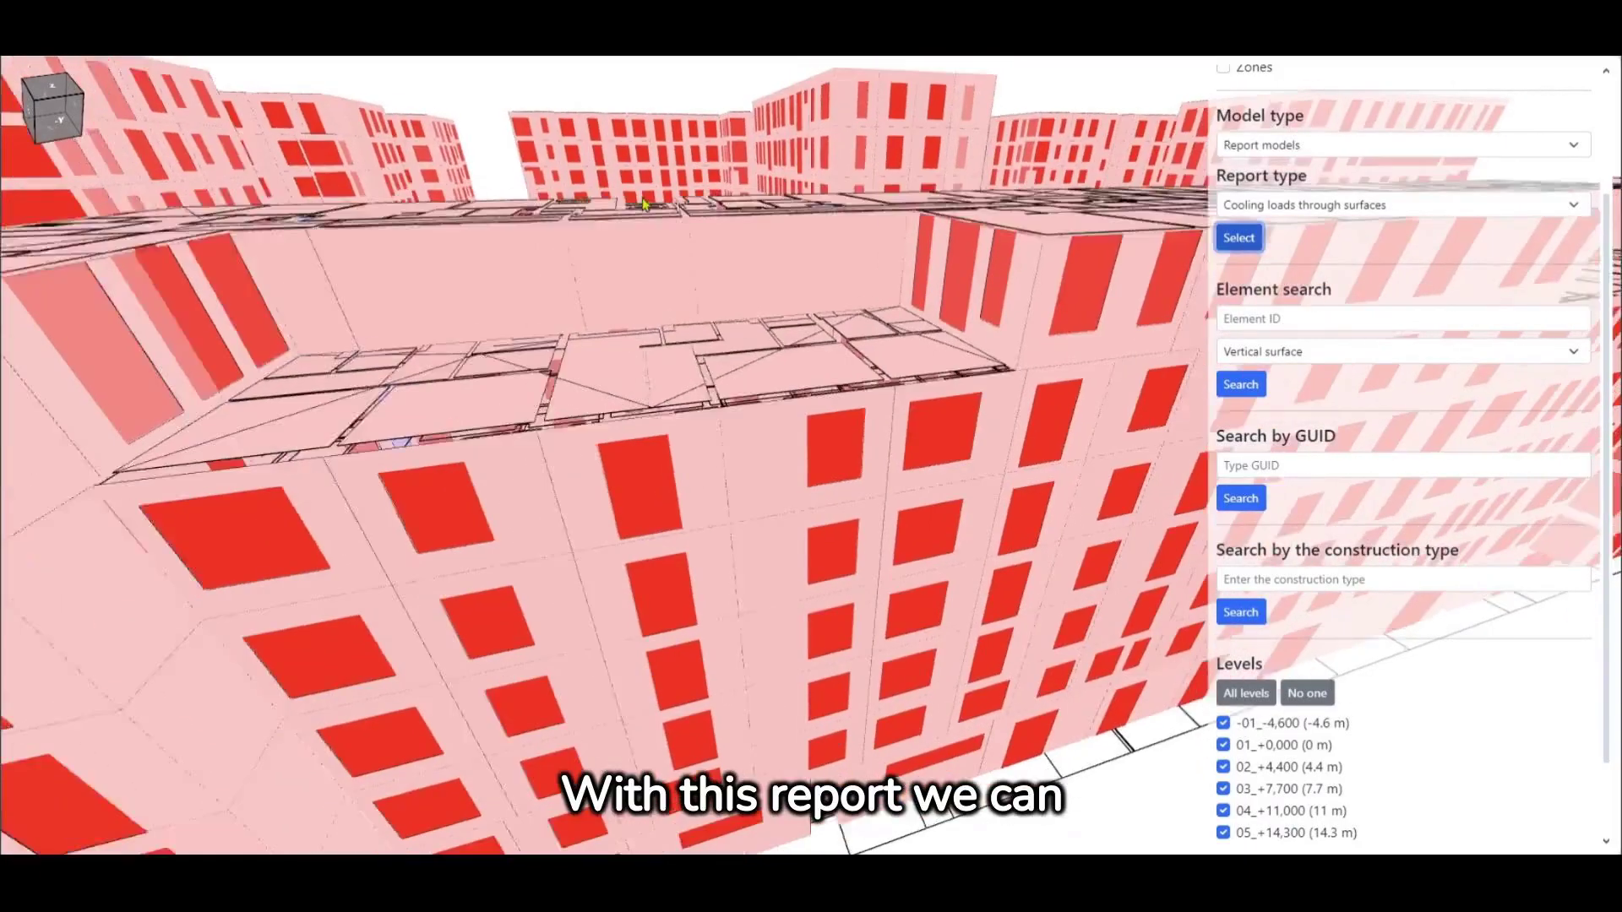
# Examine the whole complex in the cooling load report model from several sides, comparing the surface colors of the facades
pyautogui.scroll(-5, 643, 203)
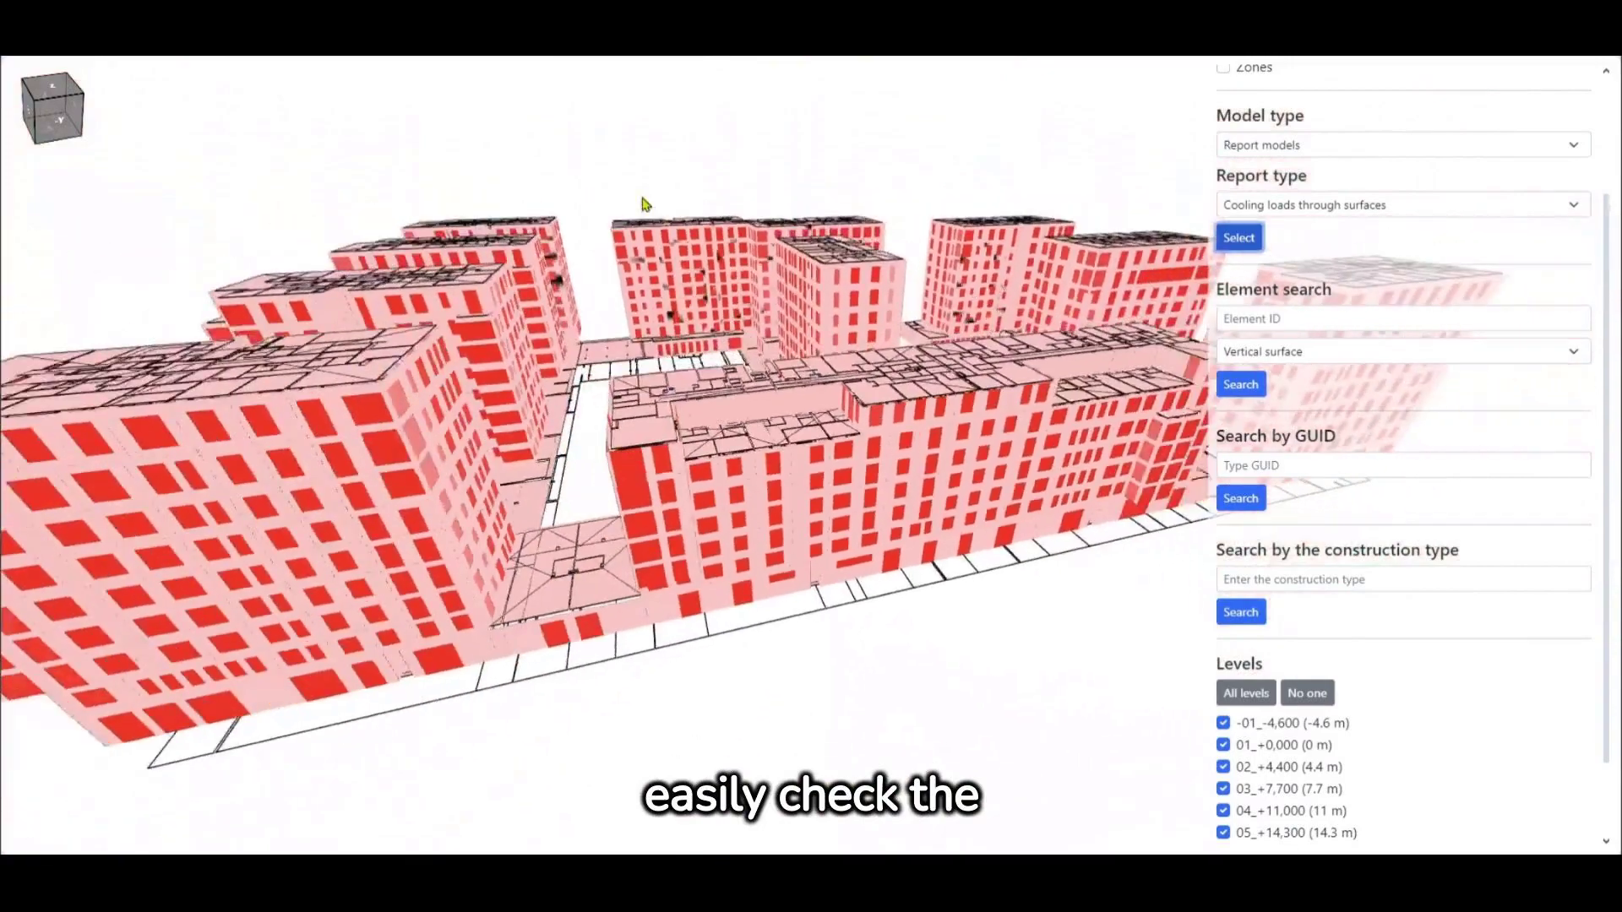
pyautogui.scroll(-1, 708, 293)
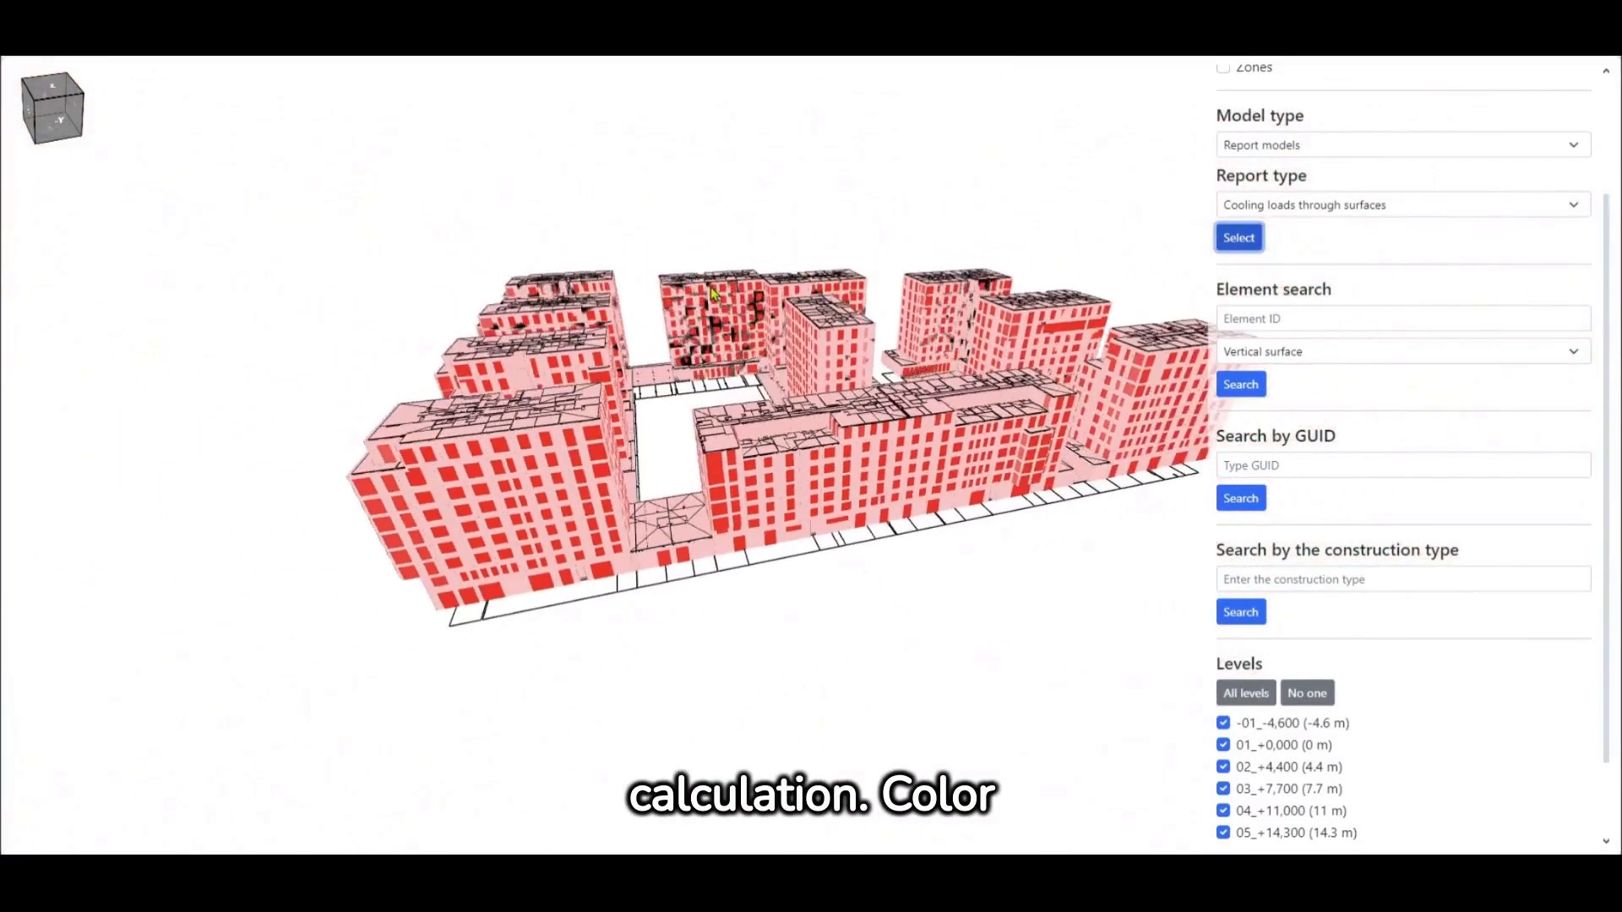
pyautogui.moveTo(745, 318); pyautogui.dragTo(1019, 347)
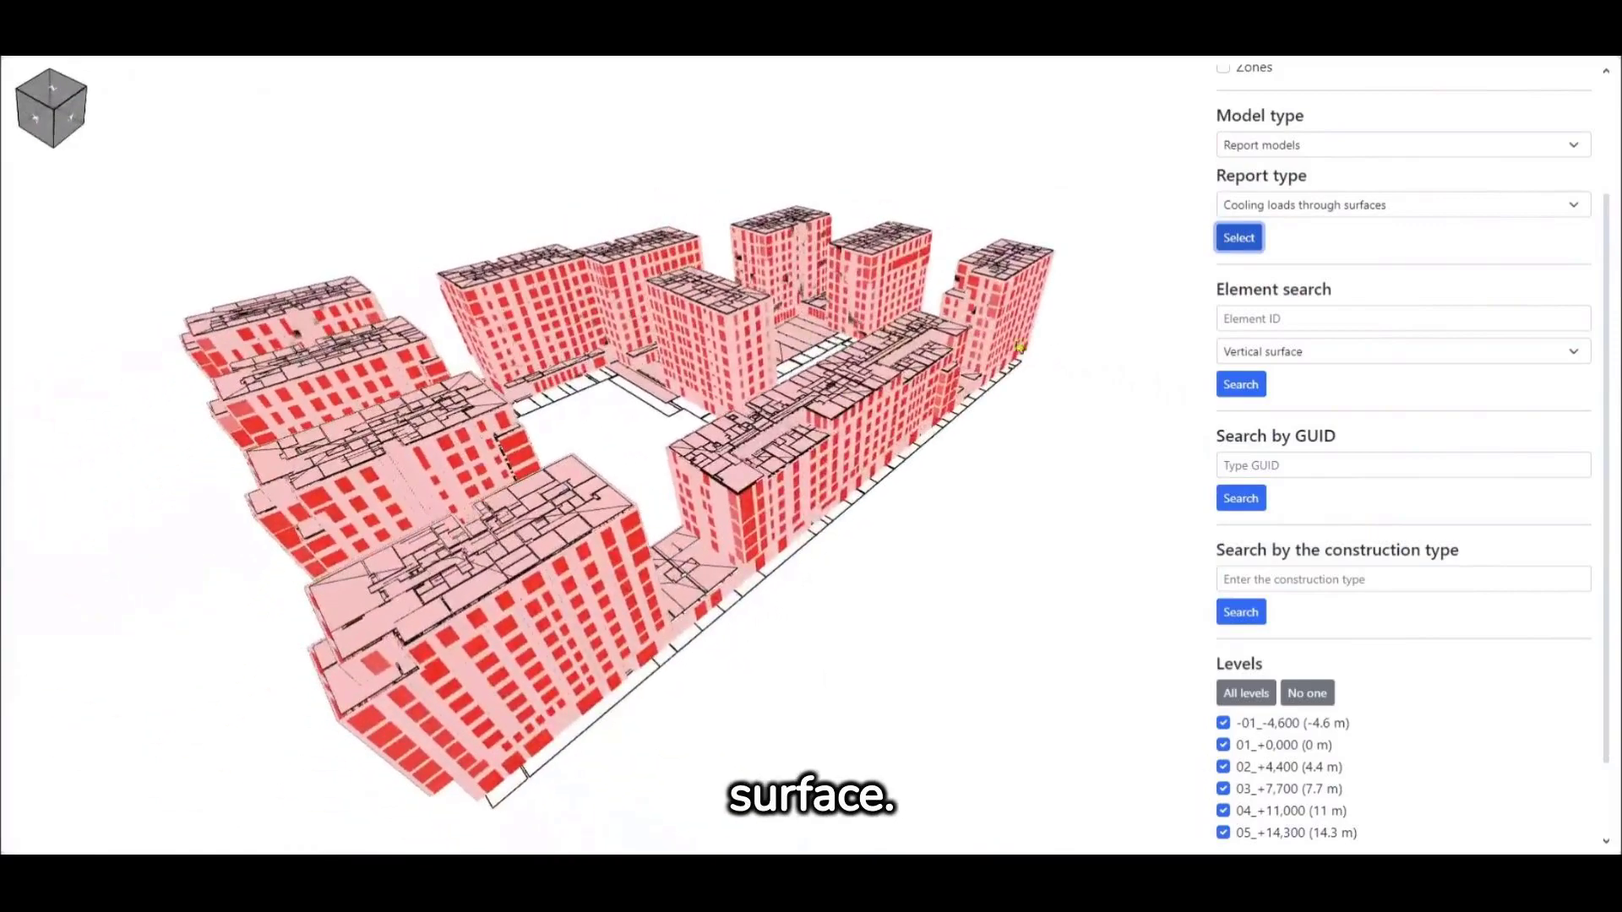
pyautogui.scroll(3, 540, 456)
pyautogui.moveTo(541, 461); pyautogui.dragTo(764, 440)
pyautogui.scroll(-8, 765, 419)
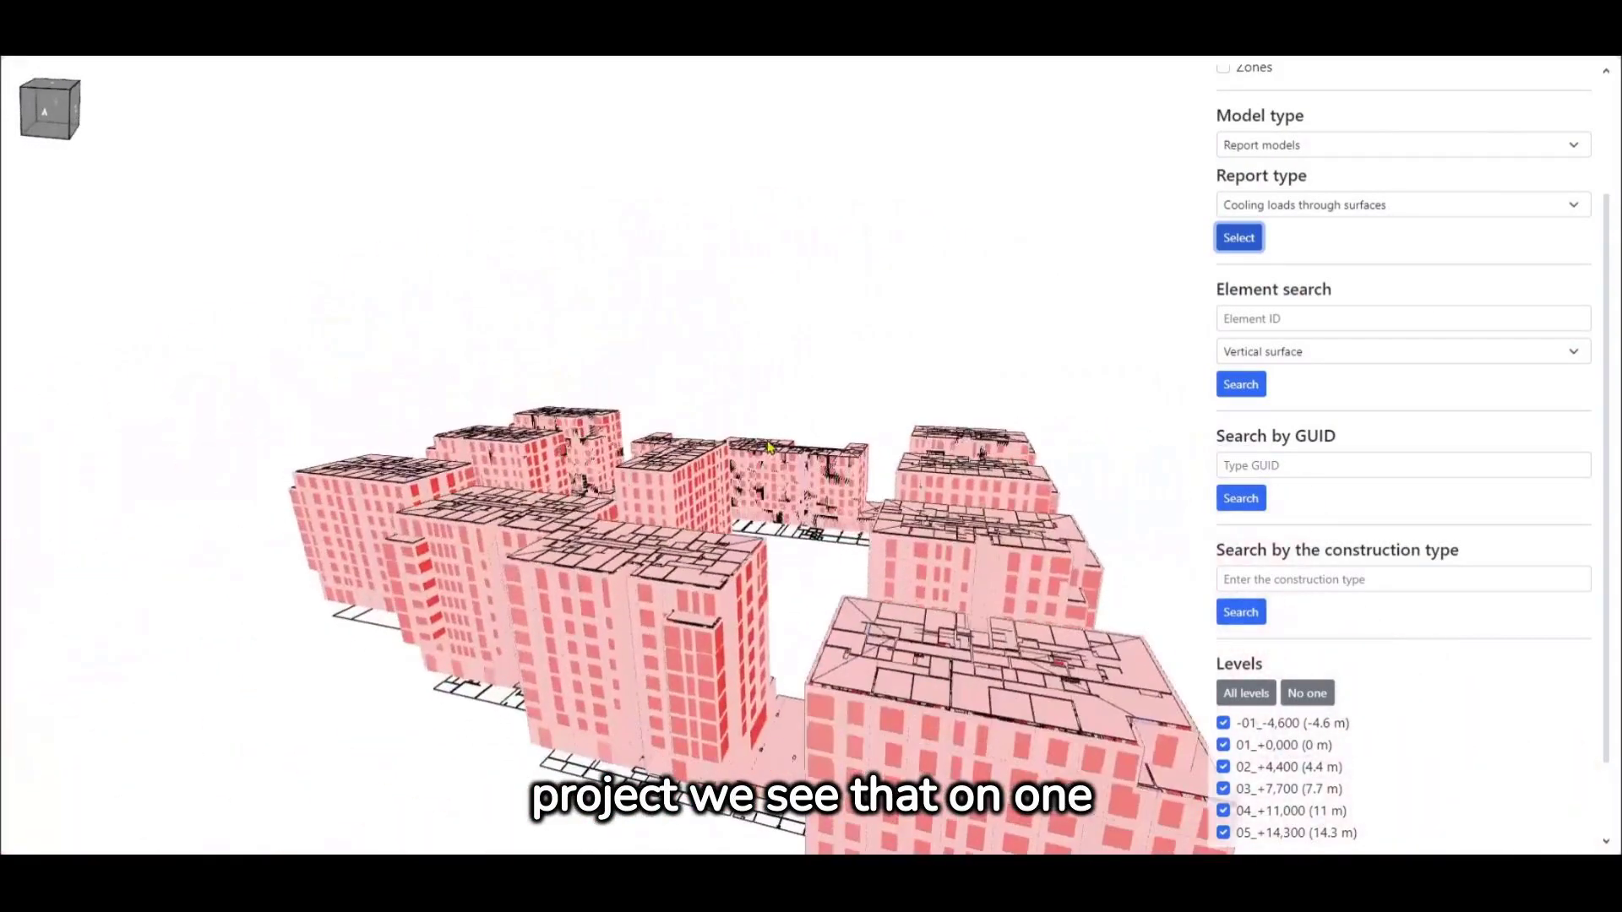
pyautogui.moveTo(637, 479); pyautogui.dragTo(809, 549)
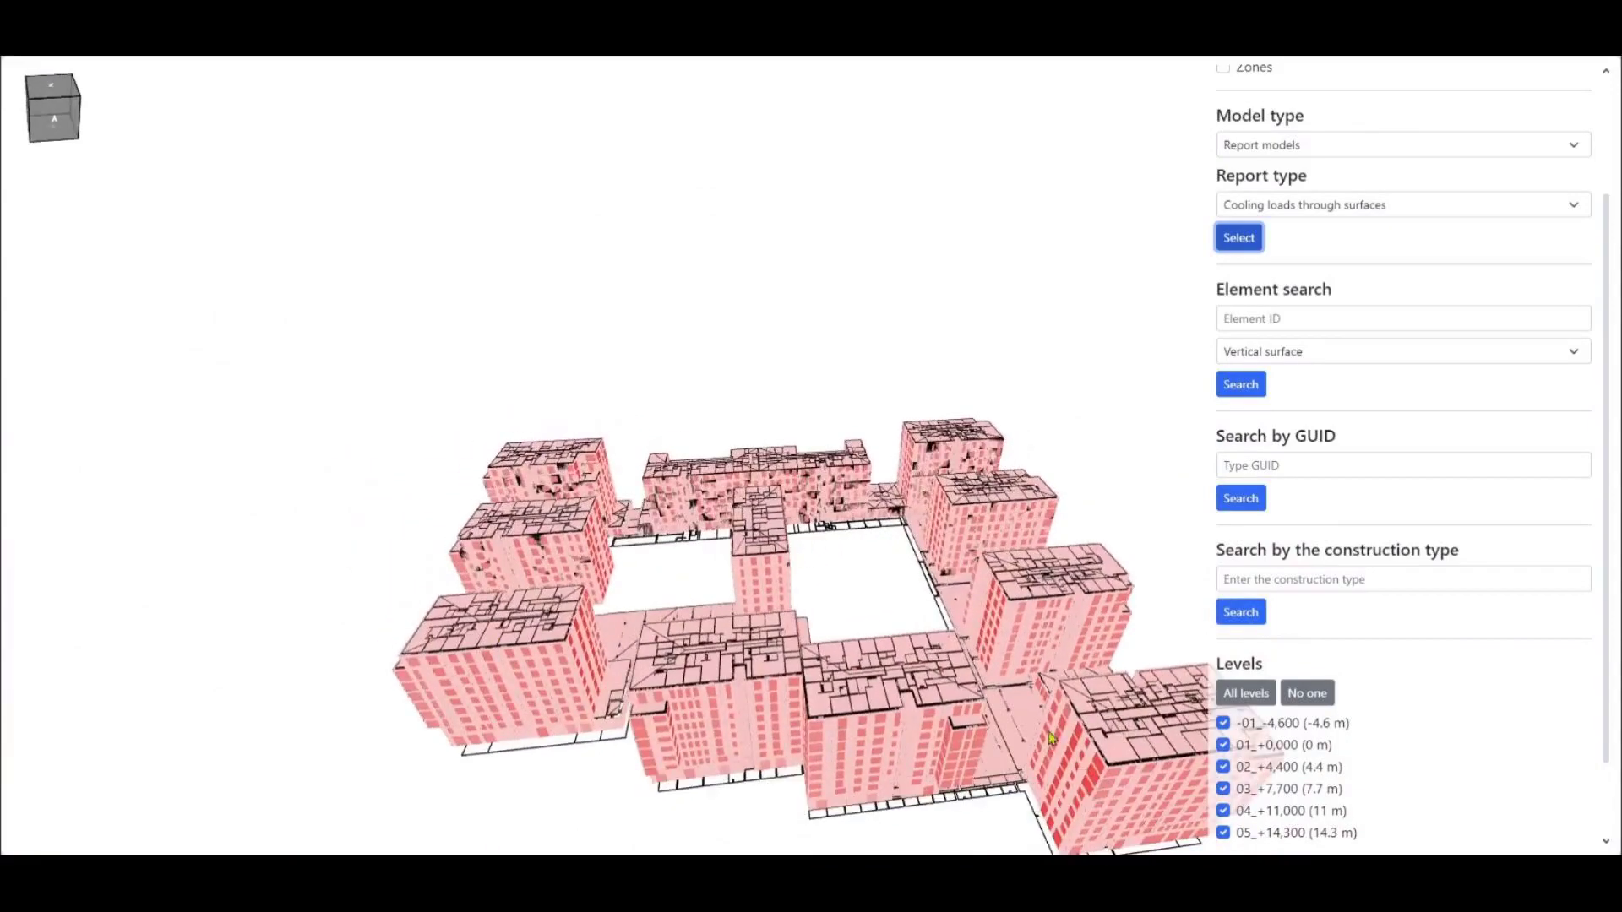
pyautogui.scroll(1, 1259, 160)
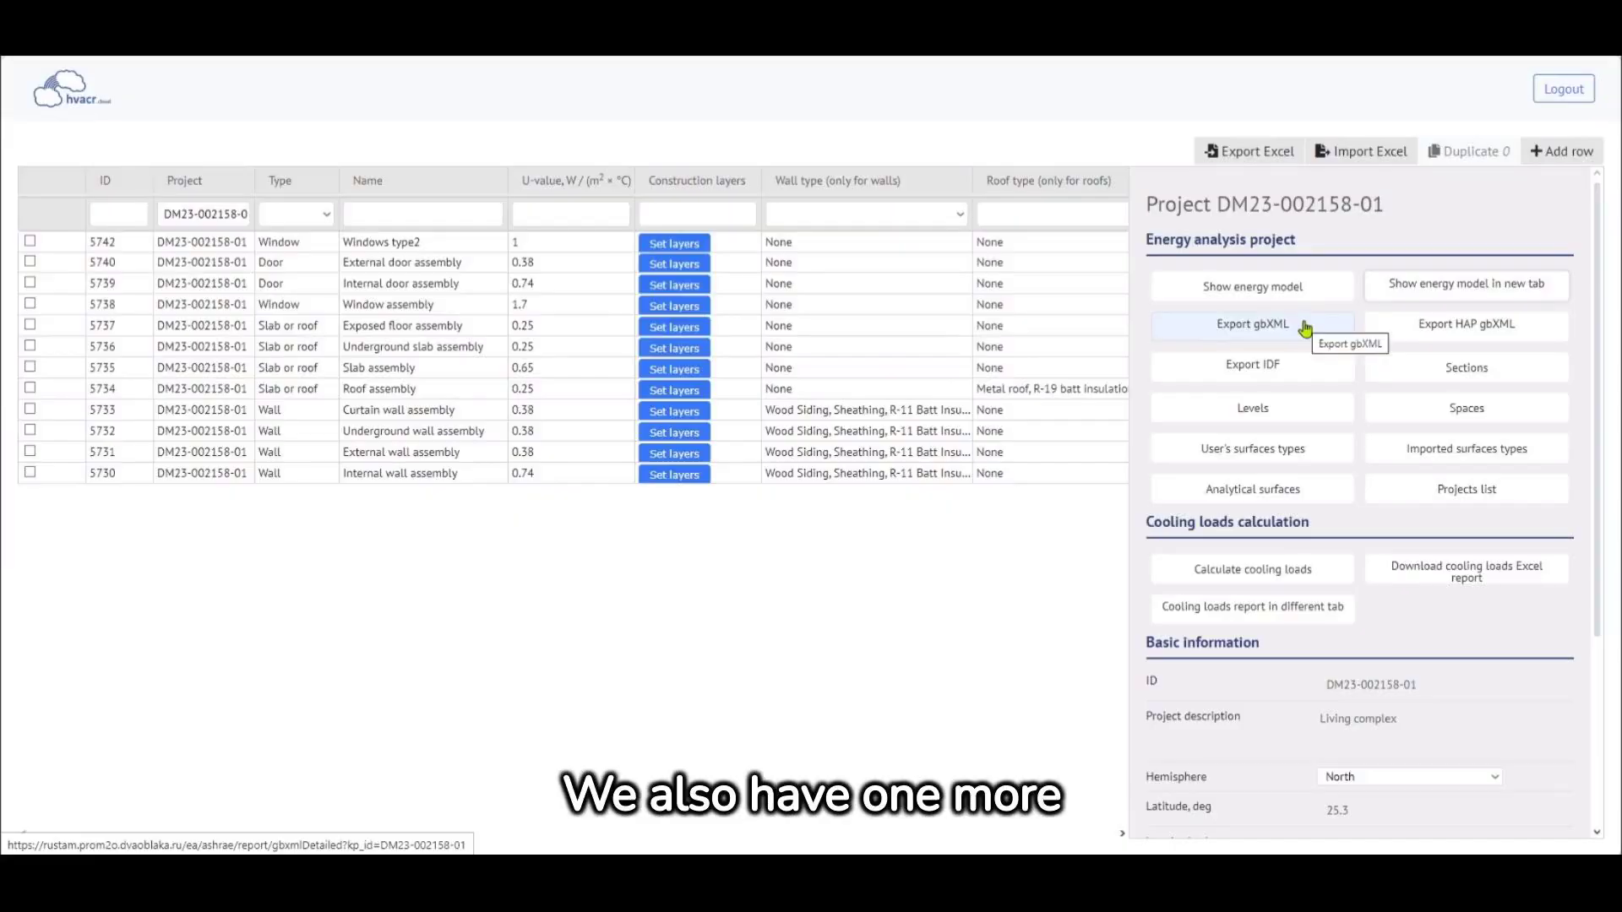
# Export the project's energy model as gbXML and inspect the exported buildings in Spider gbXML Viewer
pyautogui.click(1294, 329)
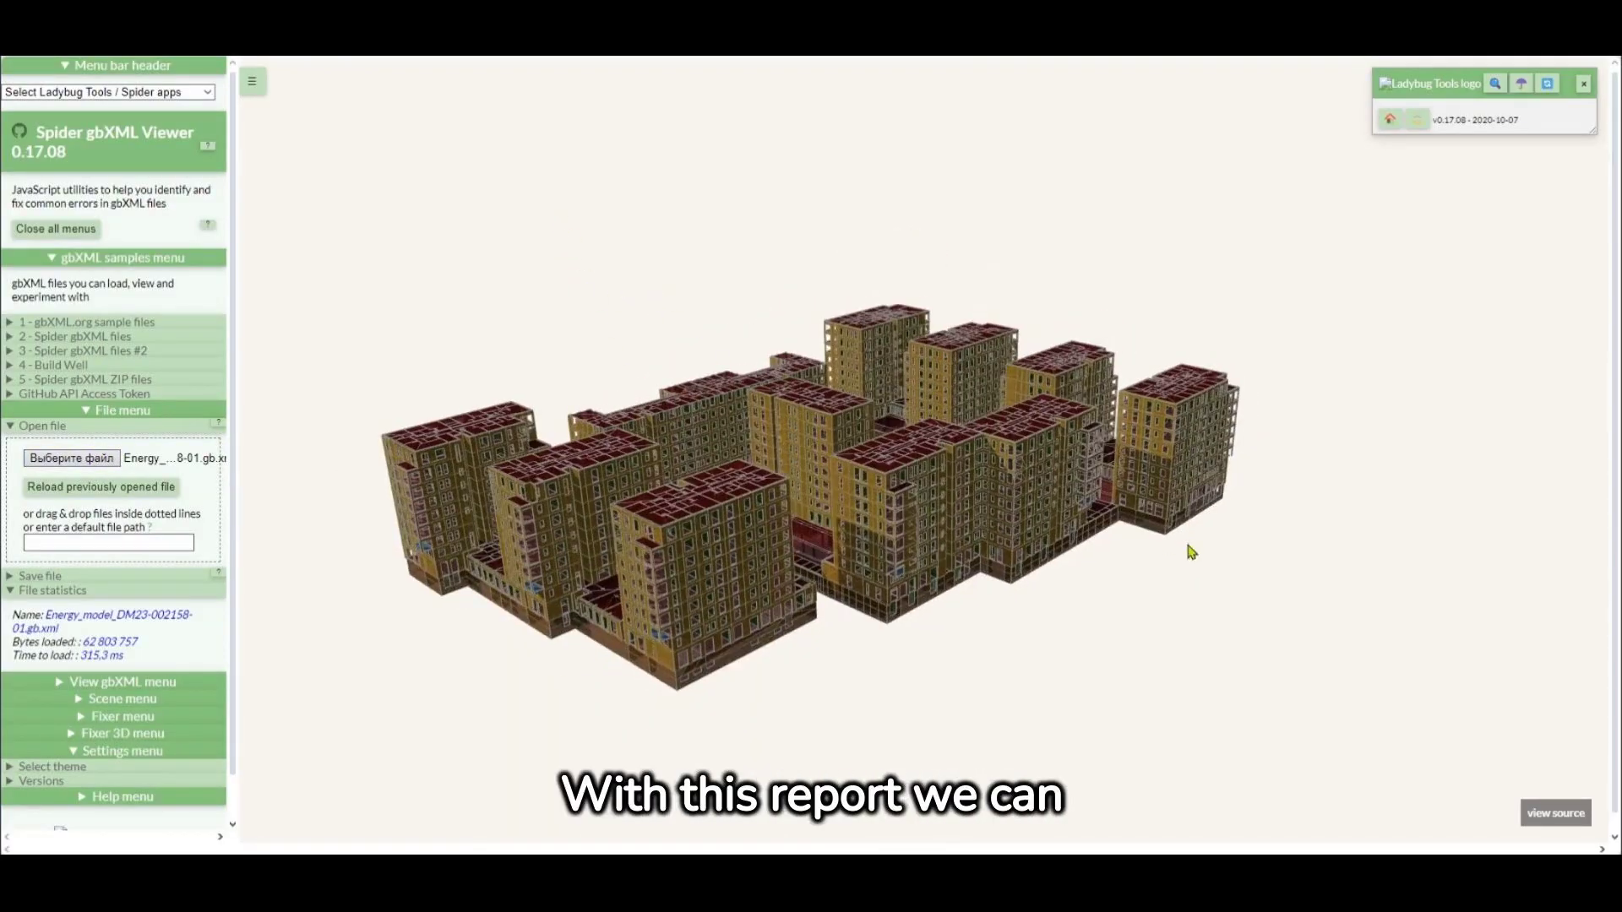
pyautogui.moveTo(1120, 566); pyautogui.dragTo(1215, 581)
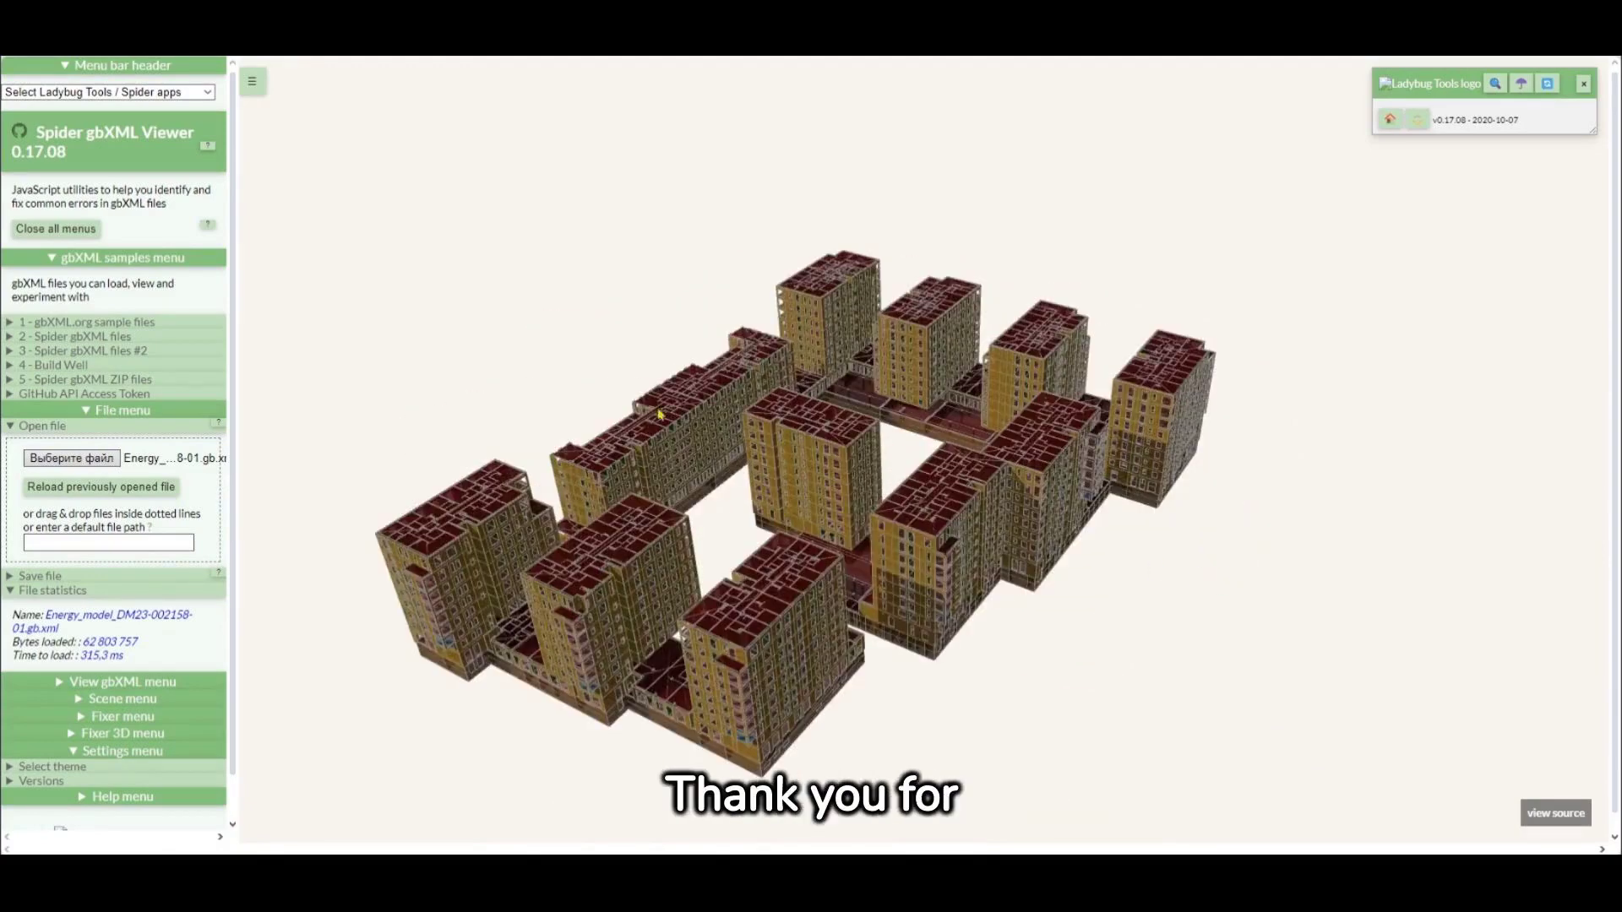